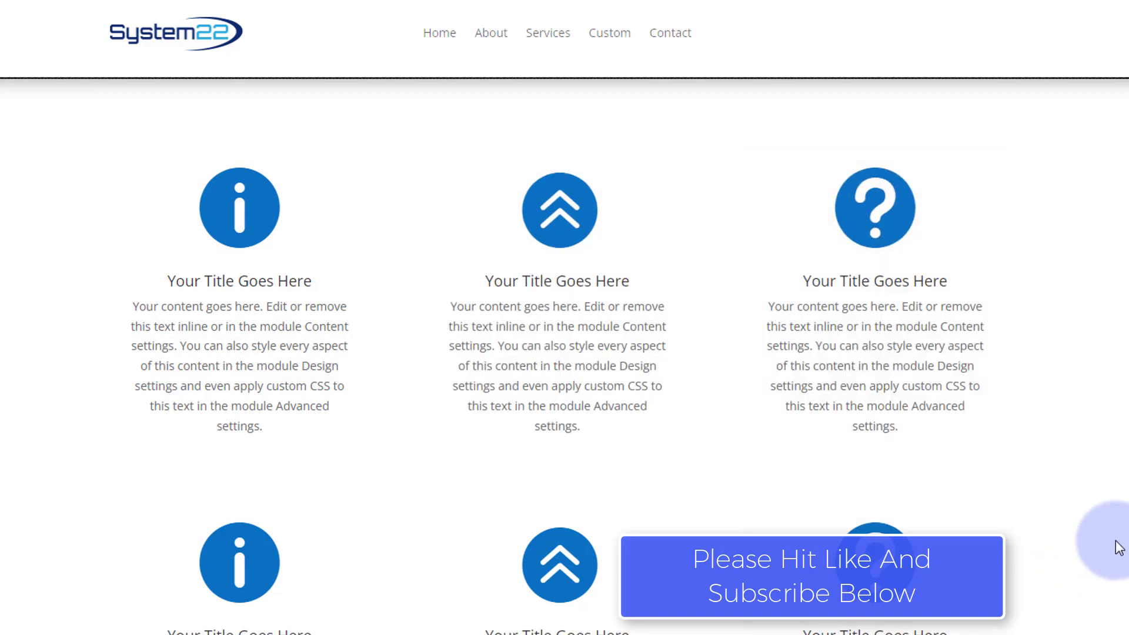
Step: Enable the Visual Builder and insert a three-column row between the two existing rows of blurbs
scroll(866, 510, "down", 3)
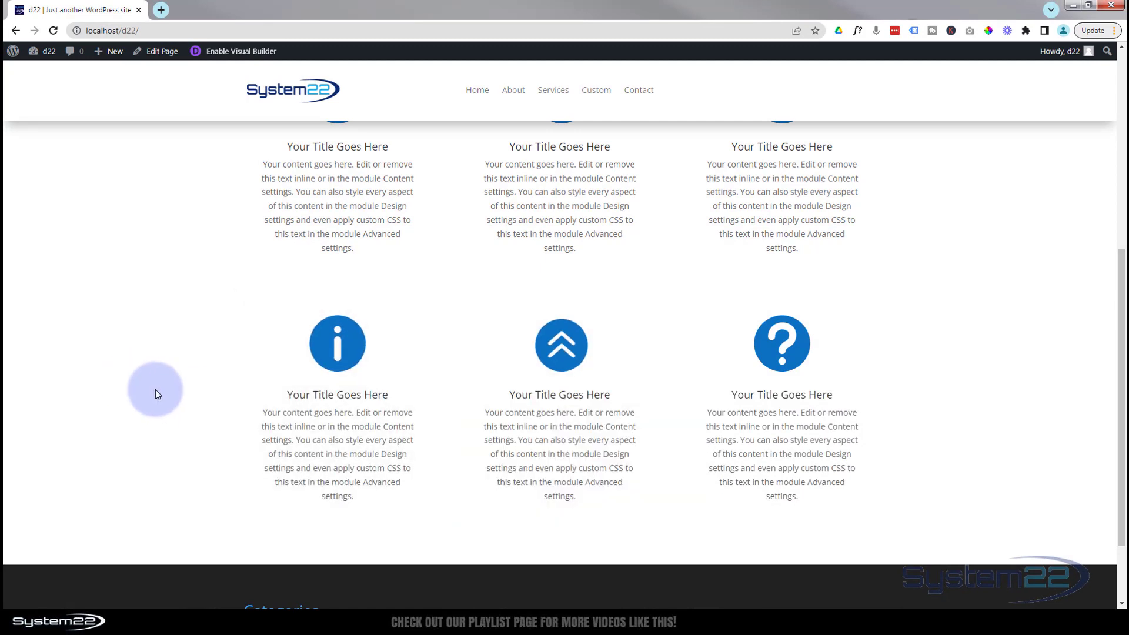
scroll(155, 390, "up", 2)
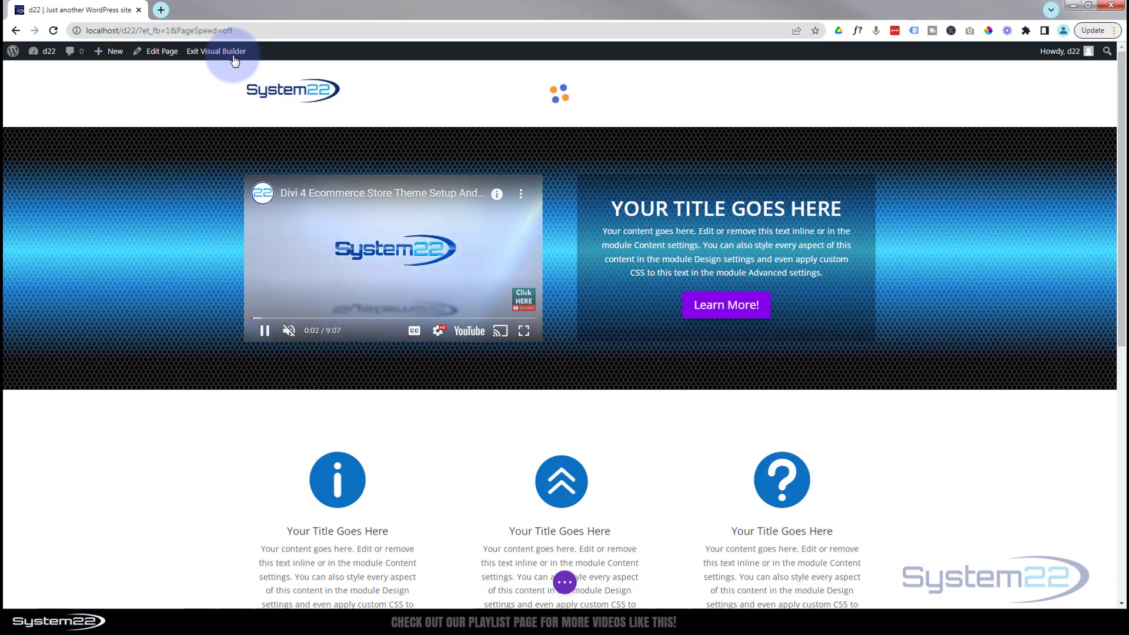
scroll(214, 126, "down", 5)
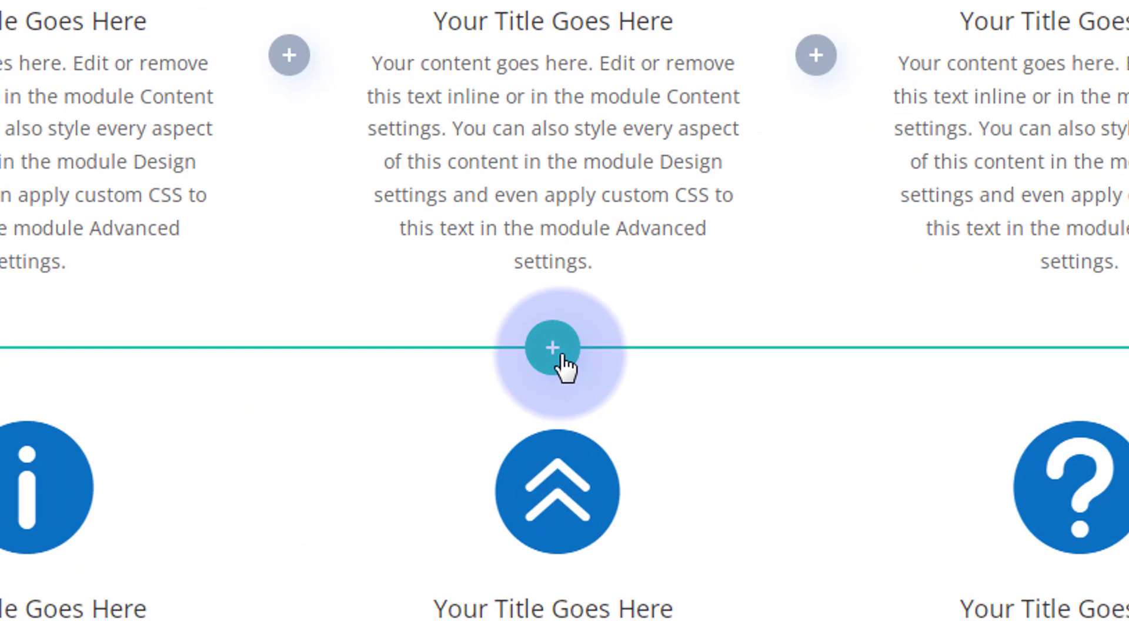
left_click(556, 350)
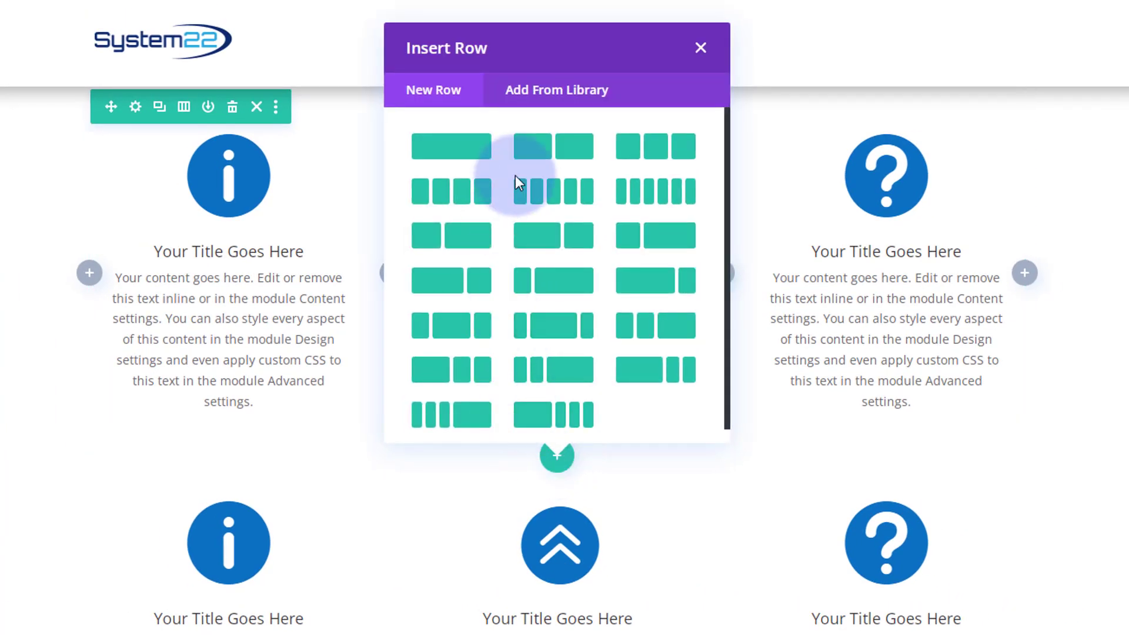
left_click(666, 155)
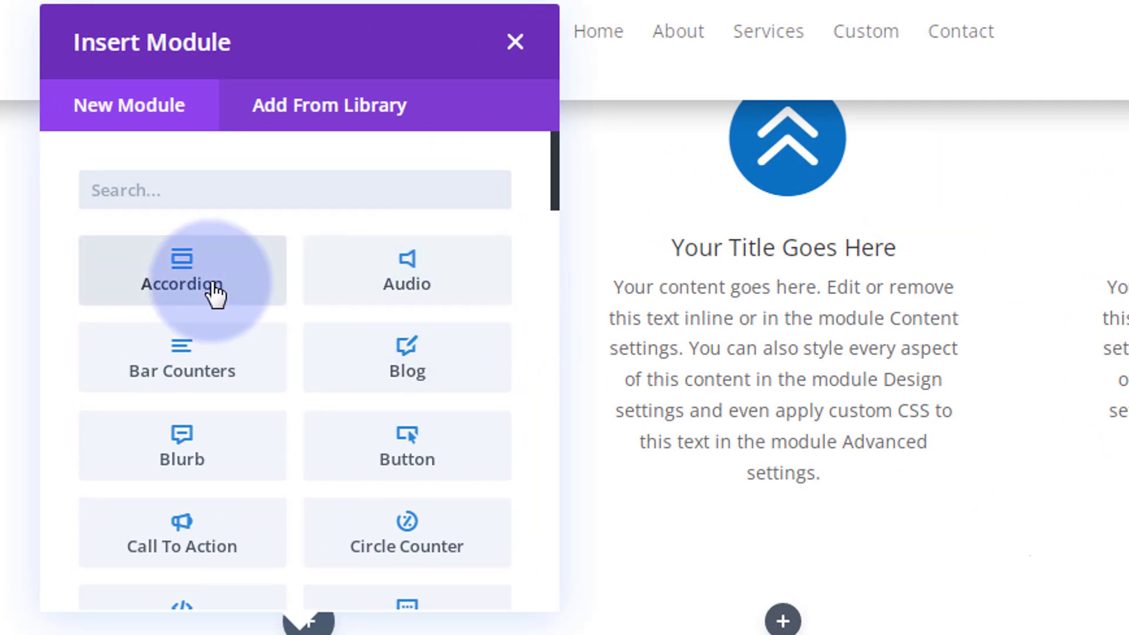
Step: Add a Blurb module to the first column of the new three-column row
scroll(406, 324, "down", 2)
scroll(405, 315, "down", 8)
scroll(407, 324, "down", 8)
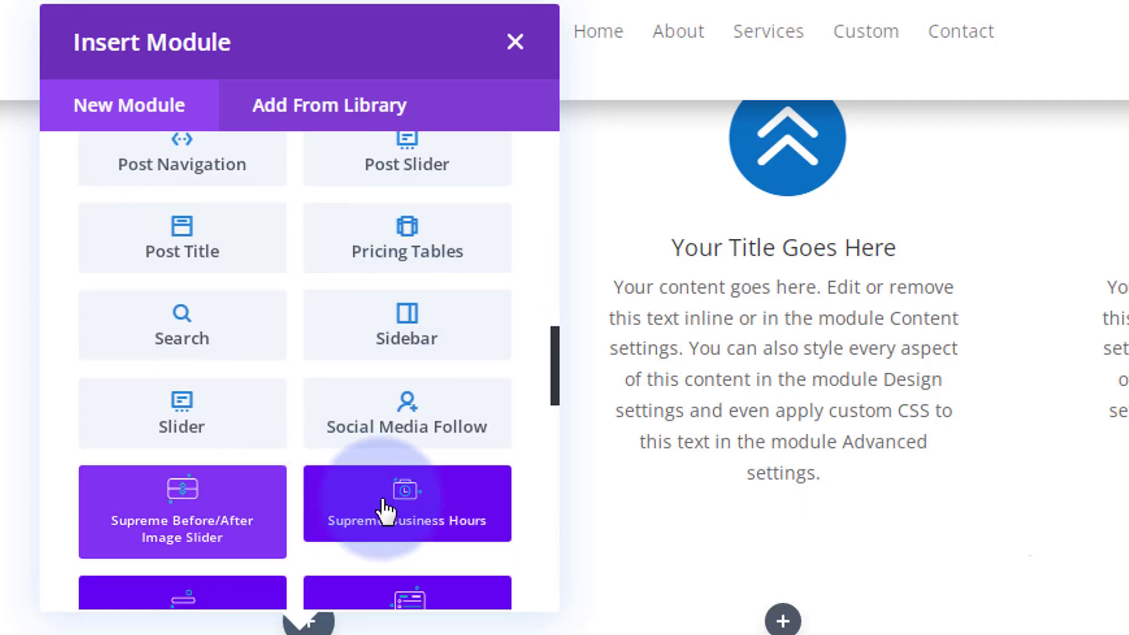
scroll(388, 510, "down", 10)
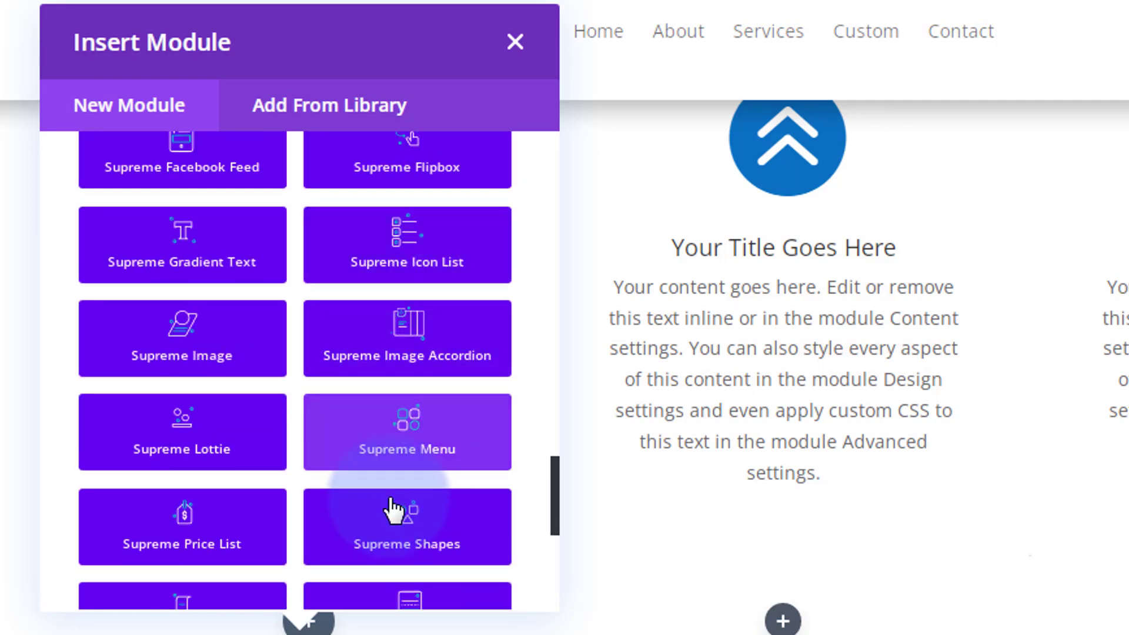
scroll(391, 510, "down", 6)
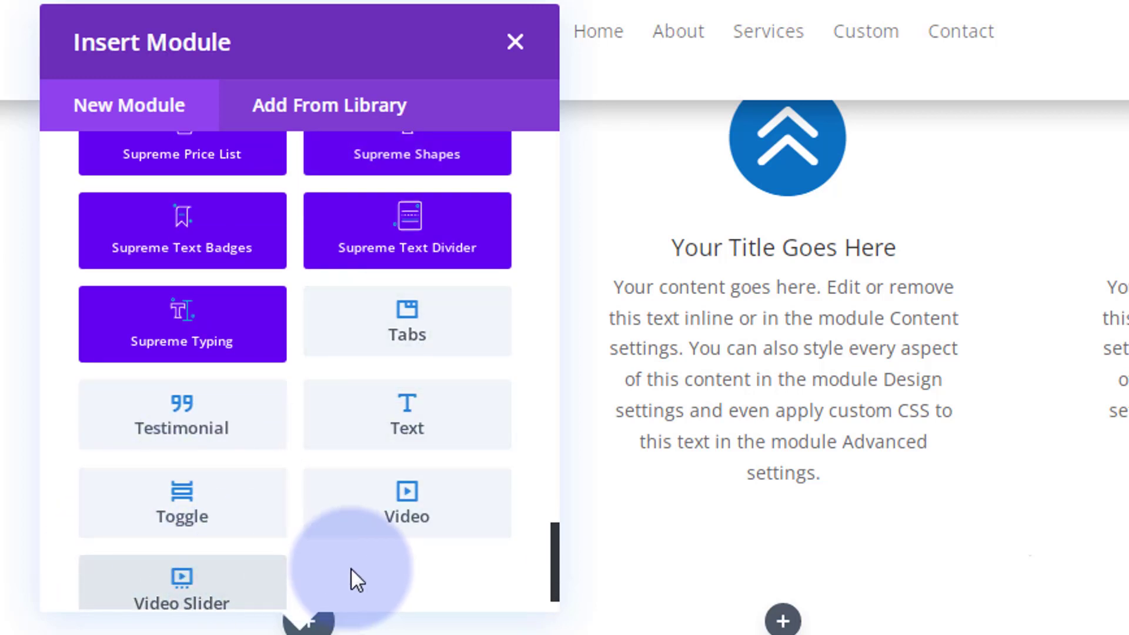
scroll(351, 570, "up", 20)
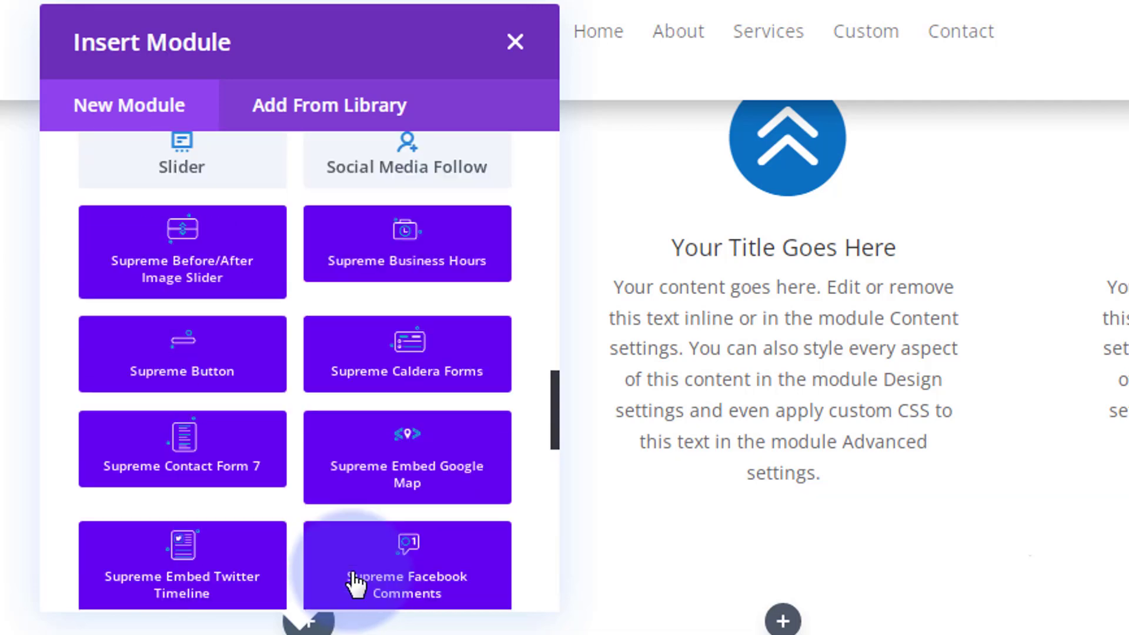
scroll(354, 582, "up", 5)
scroll(352, 582, "up", 7)
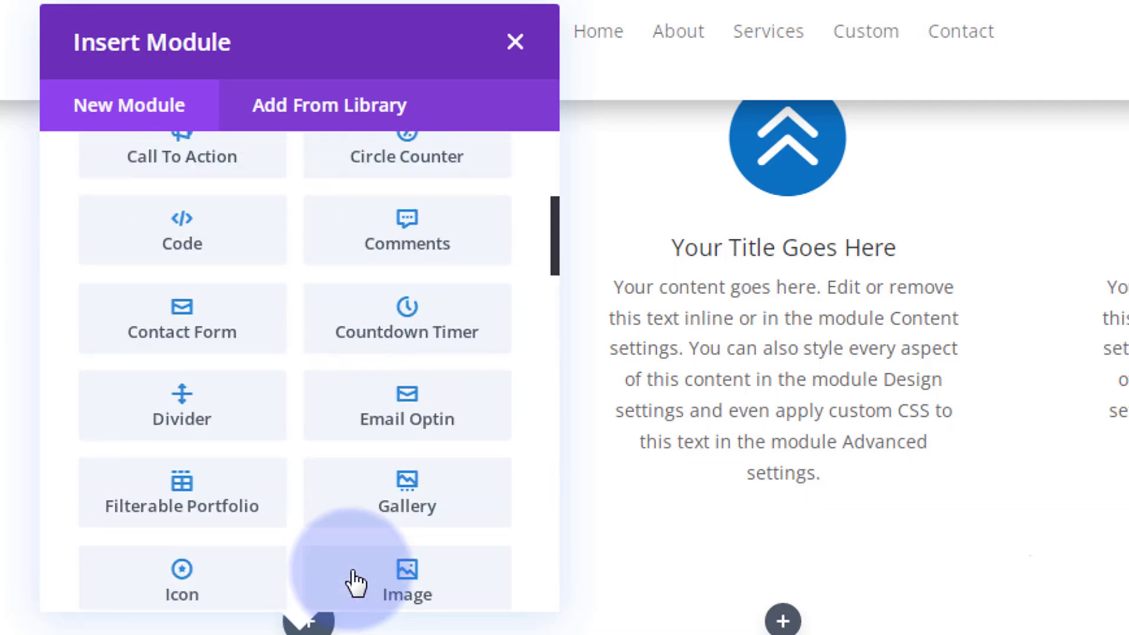
scroll(323, 452, "up", 2)
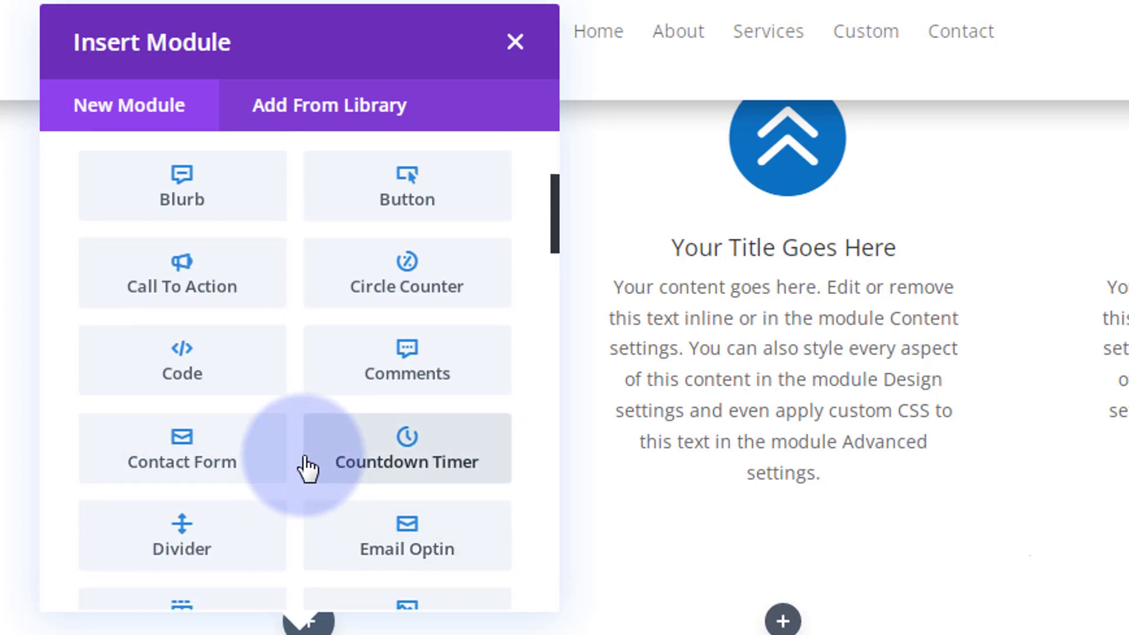
scroll(300, 459, "up", 3)
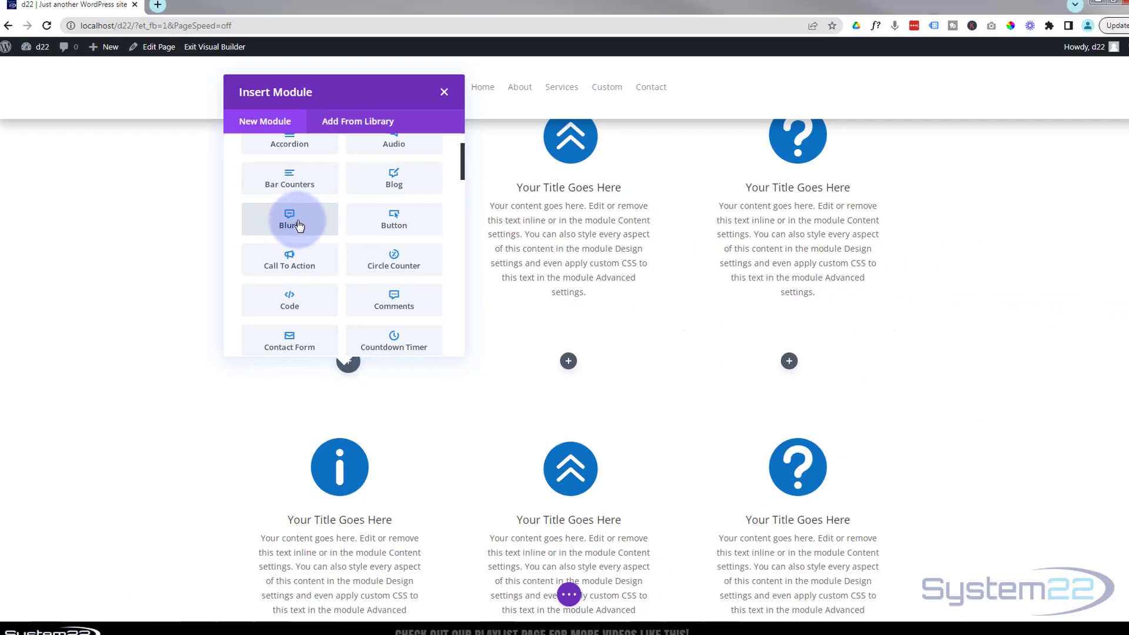
left_click(299, 225)
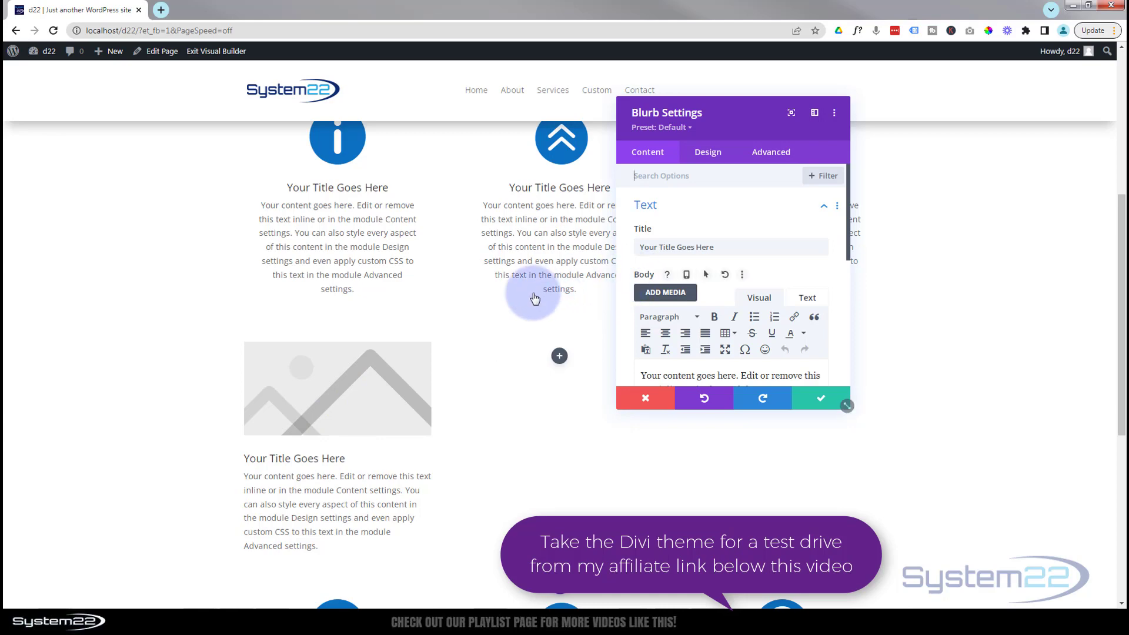
Step: Move the settings dialog beside the new blurb and review its title, body text and paragraph style options
scroll(497, 265, "down", 2)
left_click_drag(736, 113, 573, 234)
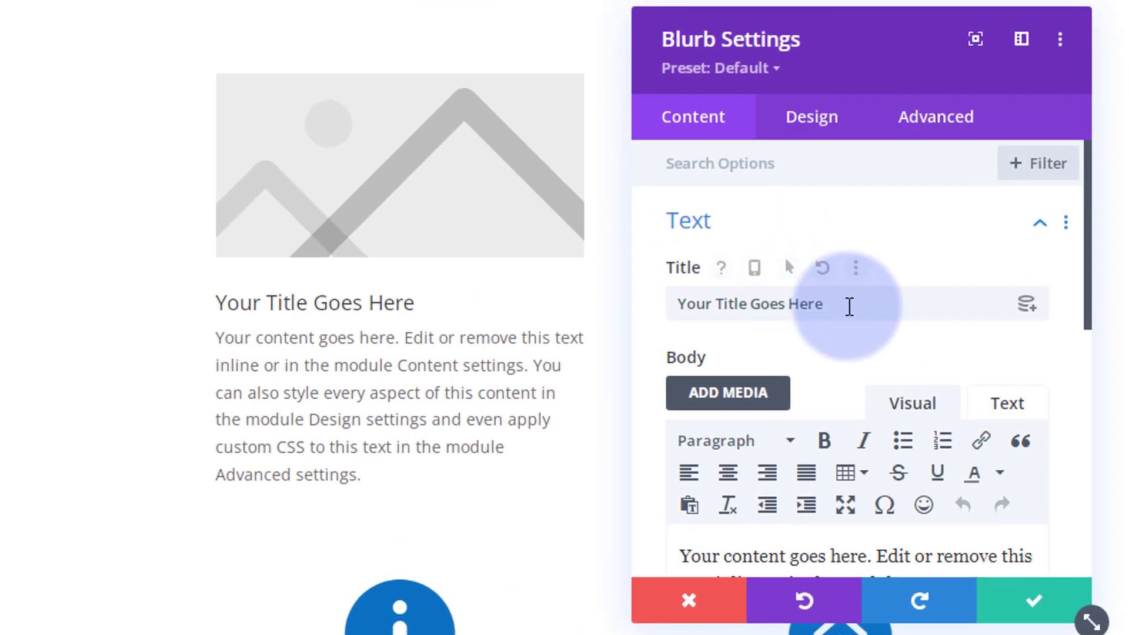
left_click_drag(850, 306, 660, 277)
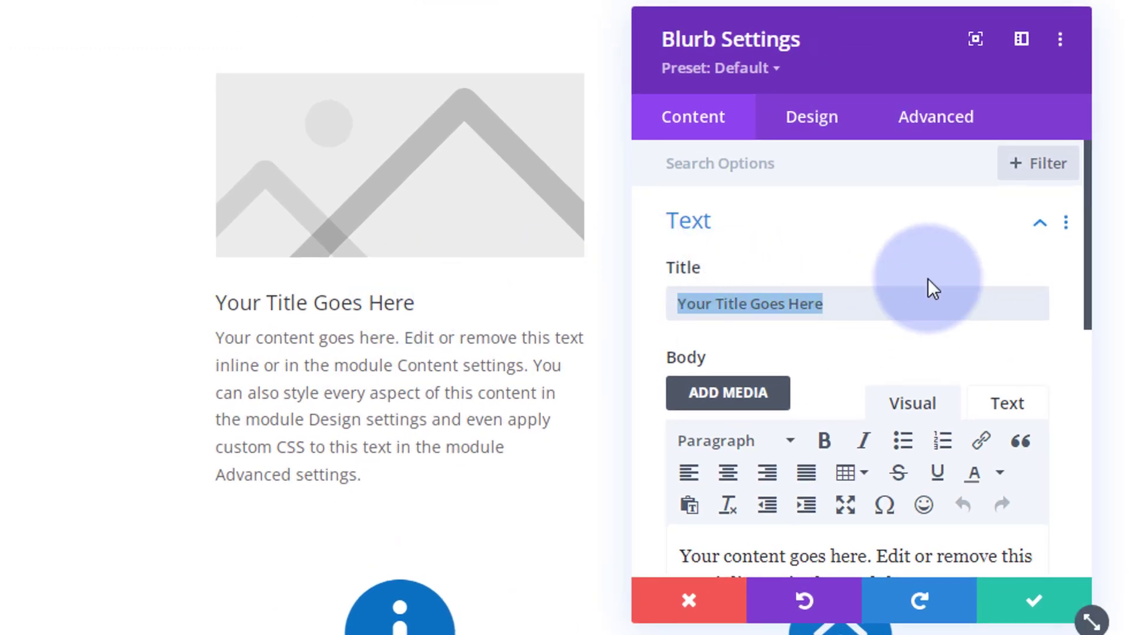
scroll(927, 285, "down", 4)
left_click_drag(679, 325, 962, 487)
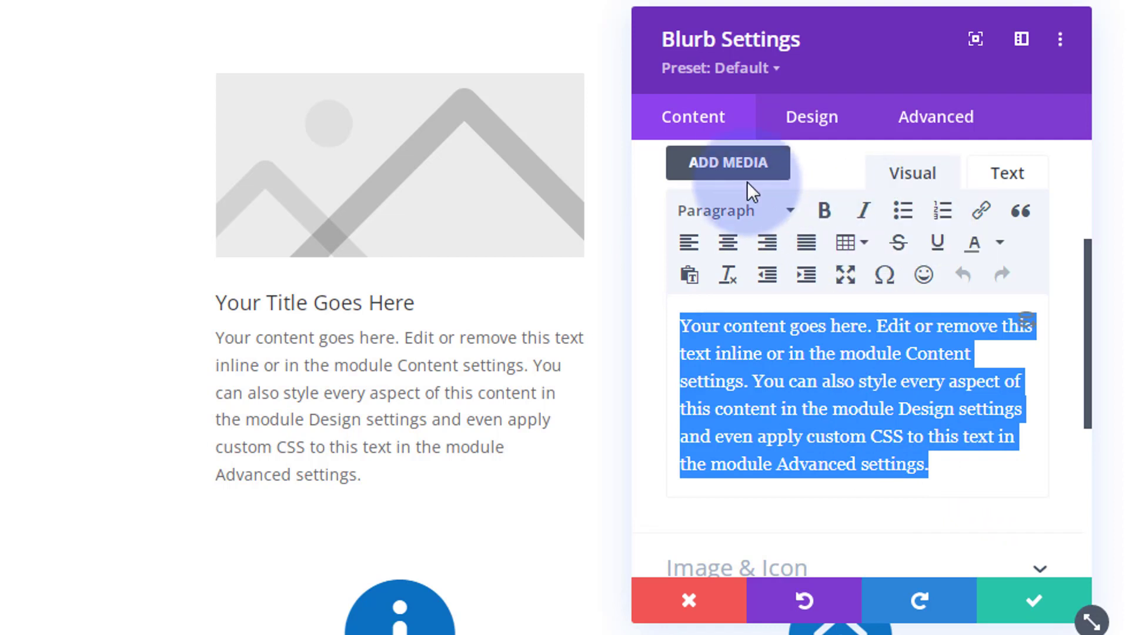
left_click(744, 220)
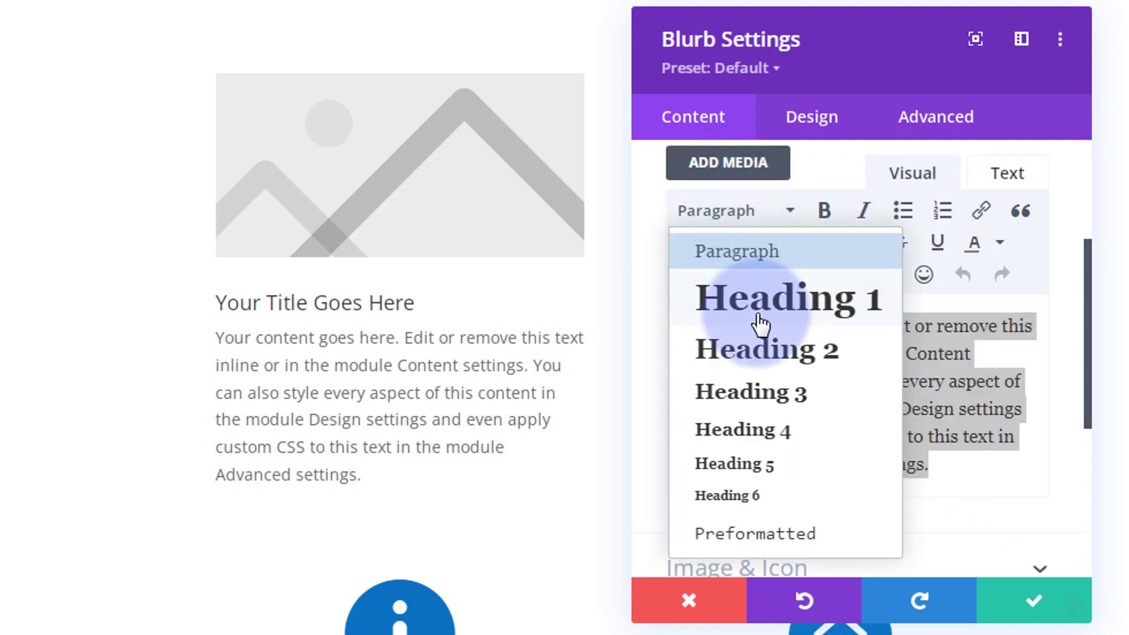
left_click(645, 288)
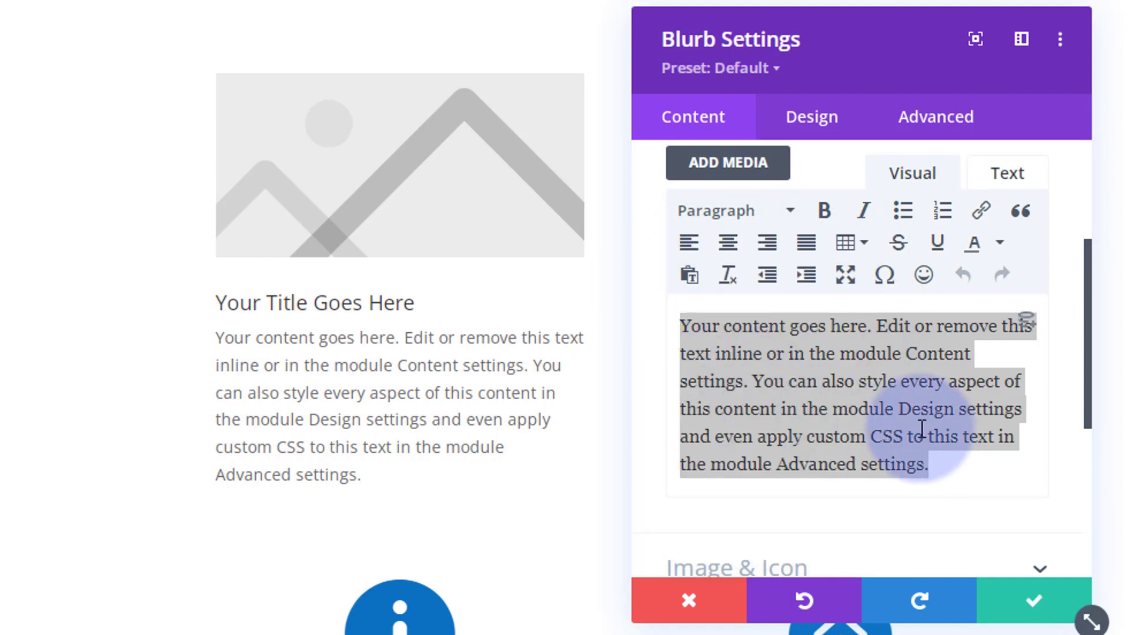
scroll(921, 421, "down", 6)
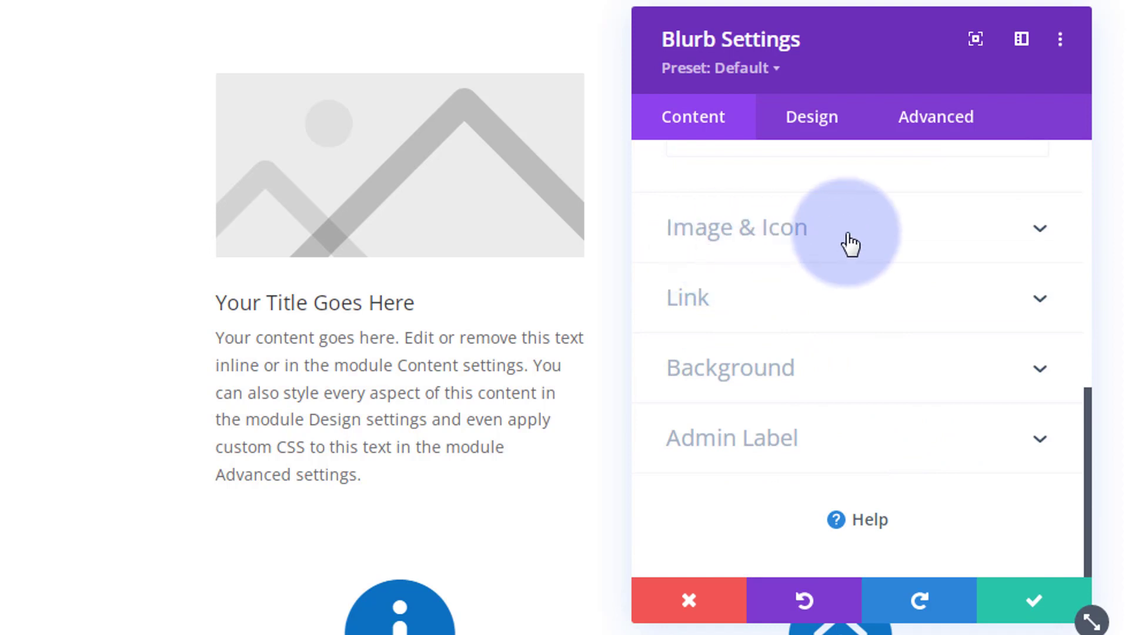
Step: Use an icon instead of an image for the blurb and choose the solid circled check mark
left_click(850, 244)
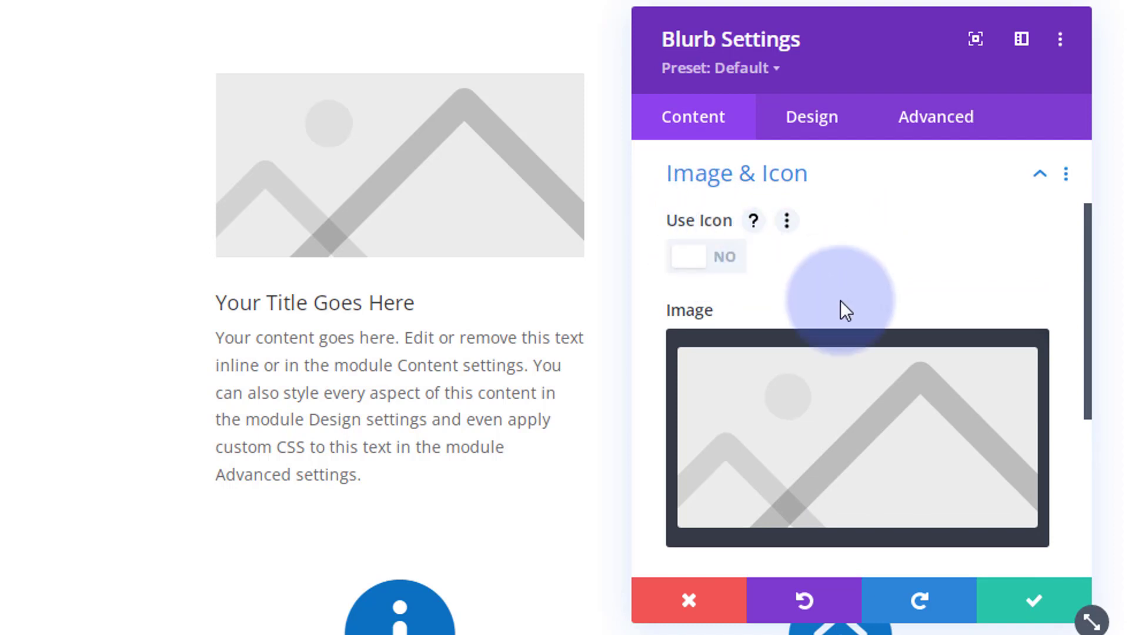
mouse_move(832, 467)
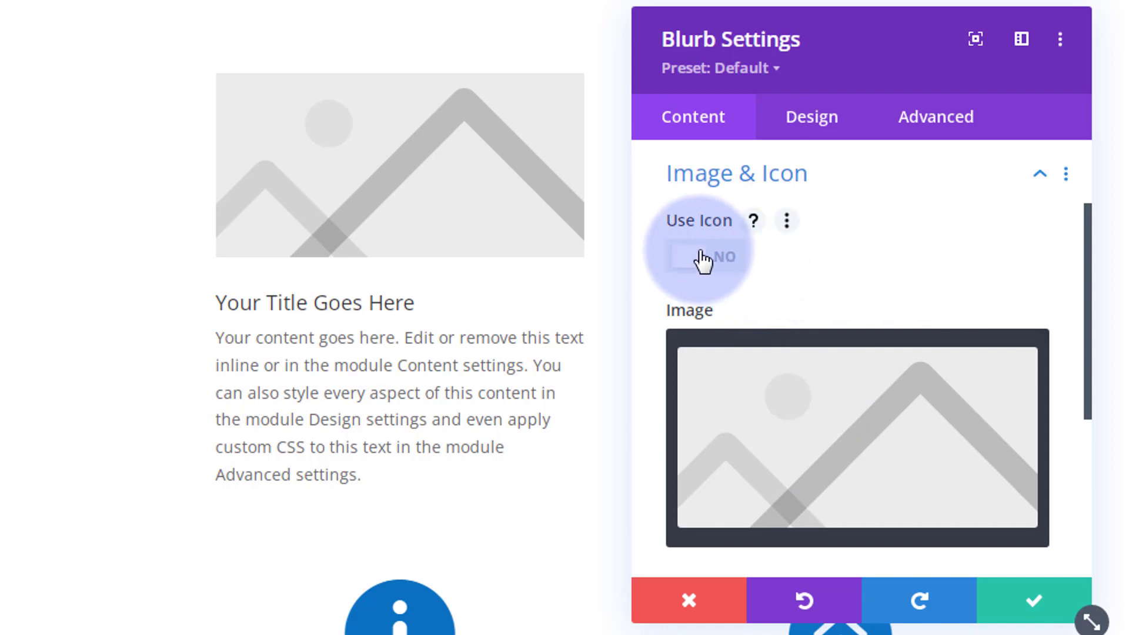
left_click(731, 261)
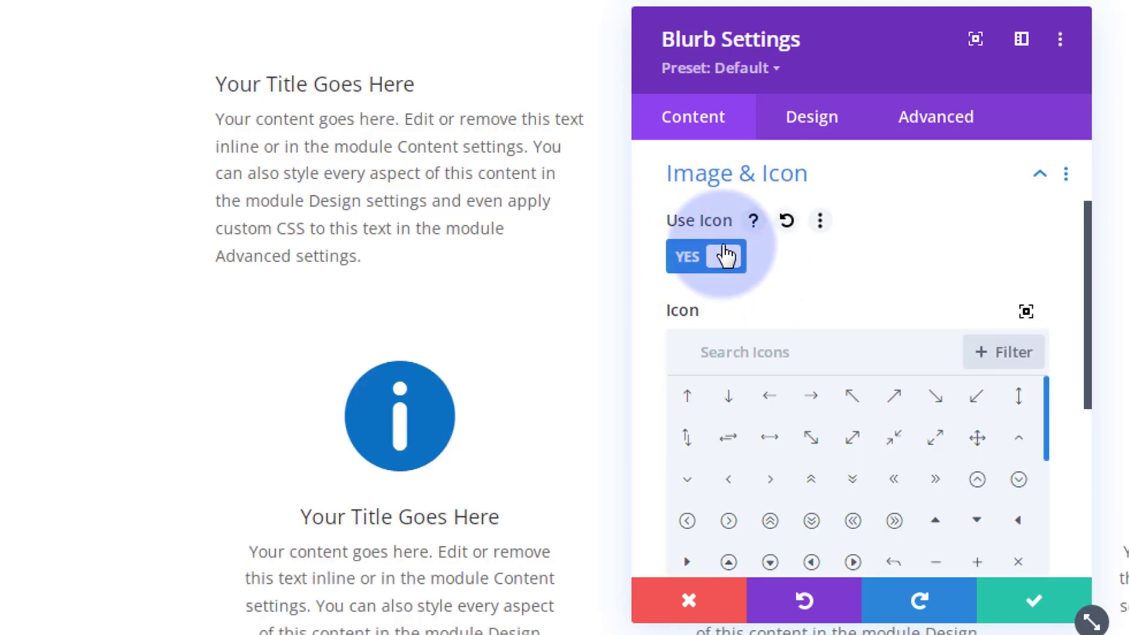
scroll(931, 234, "down", 2)
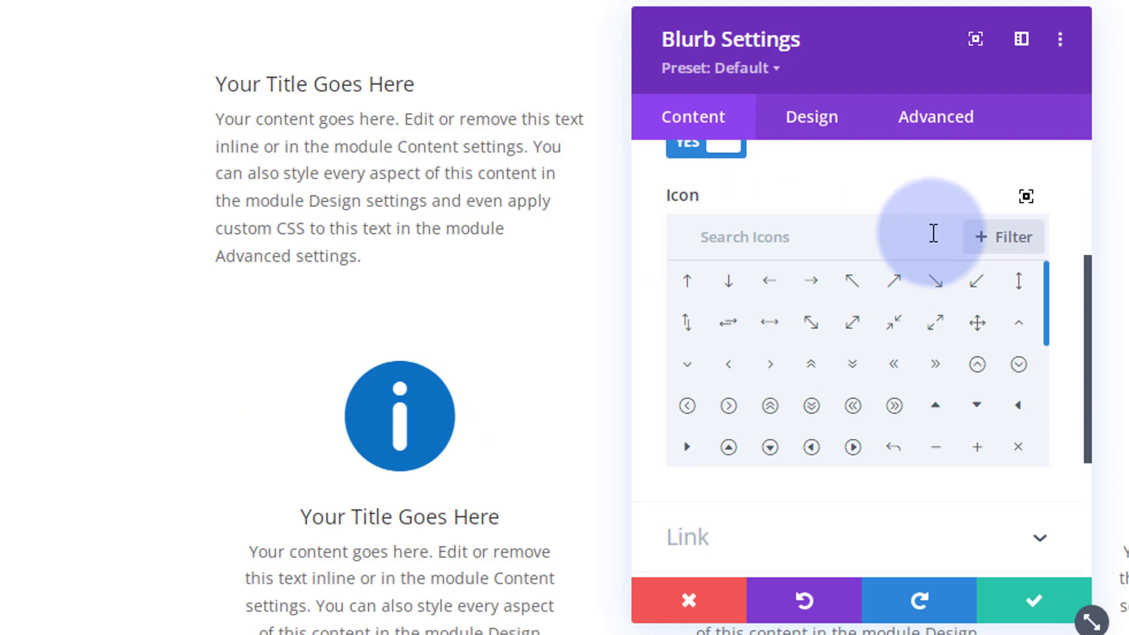
left_click(934, 233)
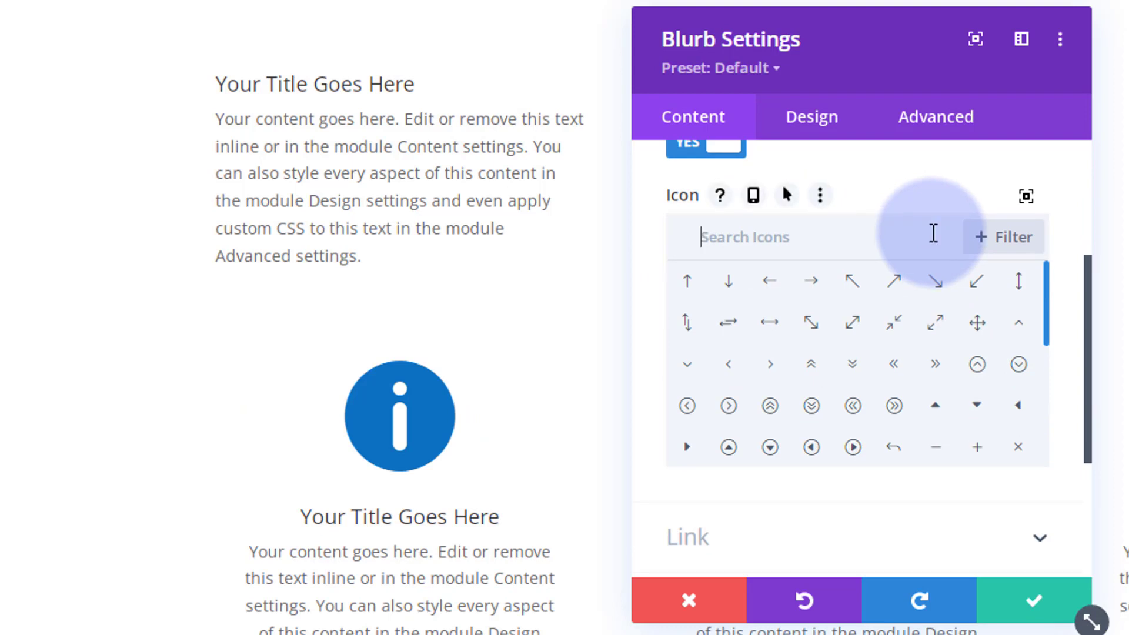
scroll(897, 347, "down", 10)
scroll(897, 347, "down", 5)
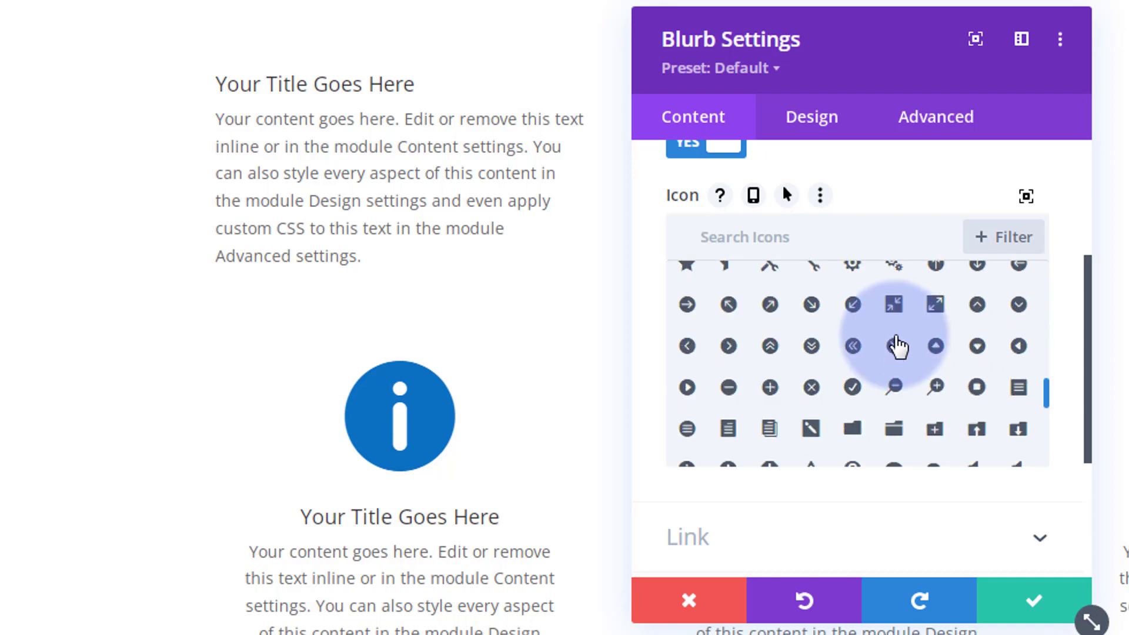
left_click(853, 388)
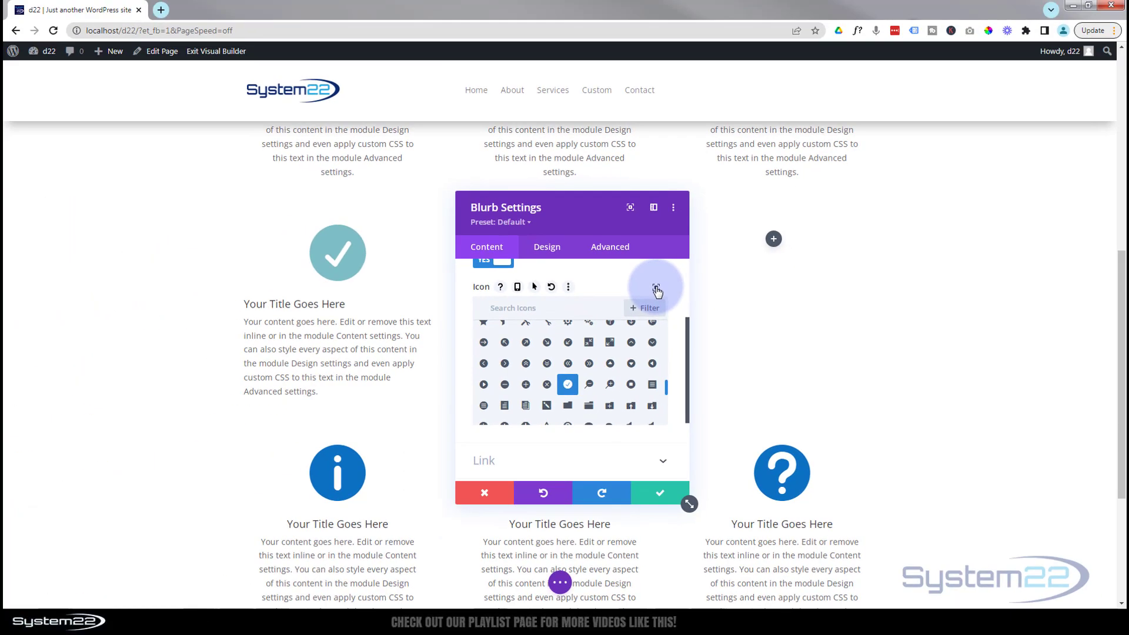
Step: View the icon library in the enlarged icon picker and close it without changing the choice
left_click(656, 289)
left_click(862, 130)
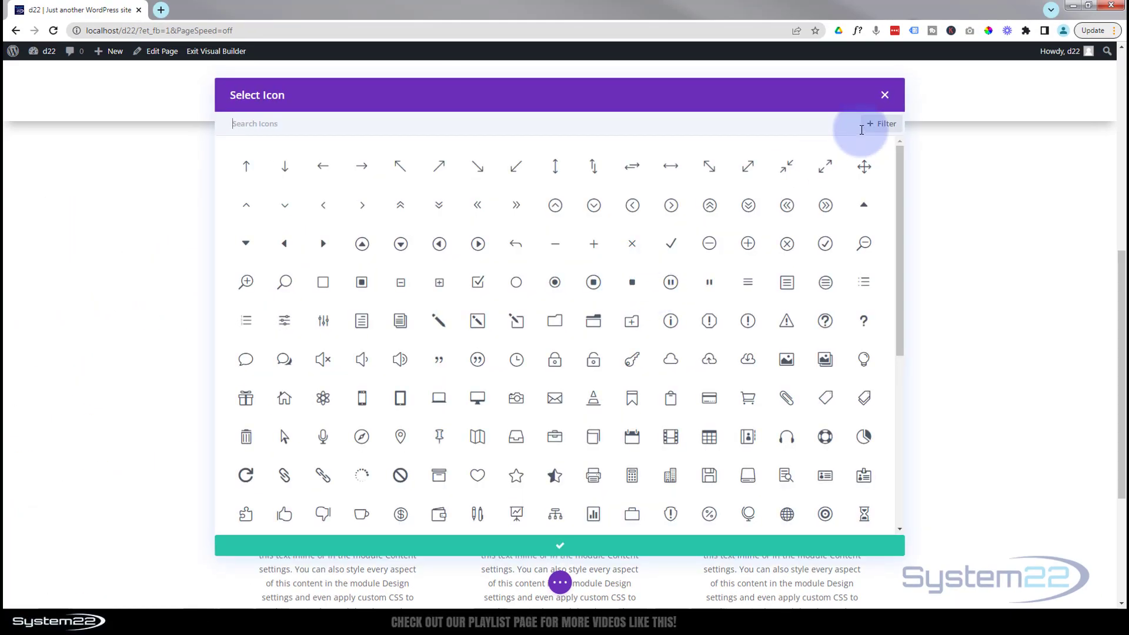
left_click(885, 96)
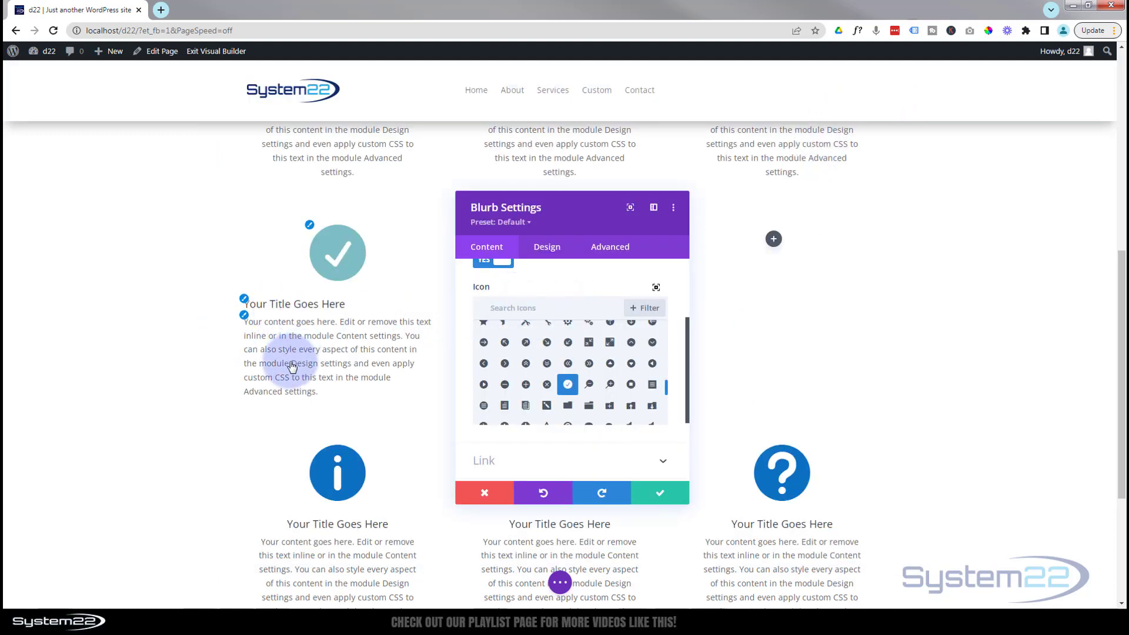
Step: Set the blurb's module link URL to # and check the available title link targets
scroll(512, 383, "down", 3)
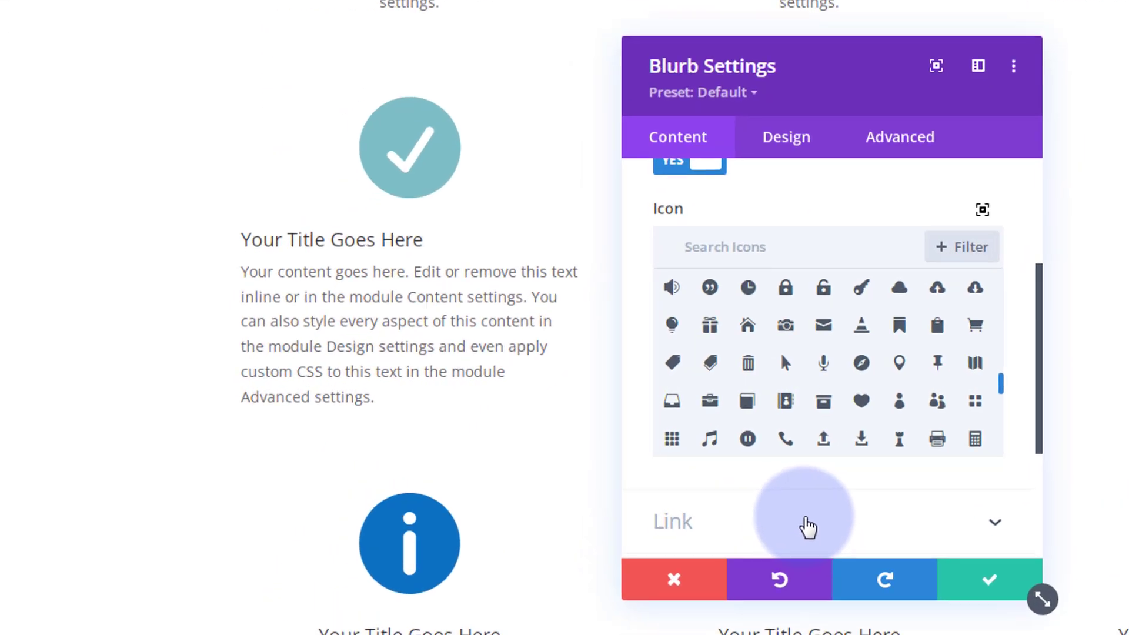
left_click(555, 461)
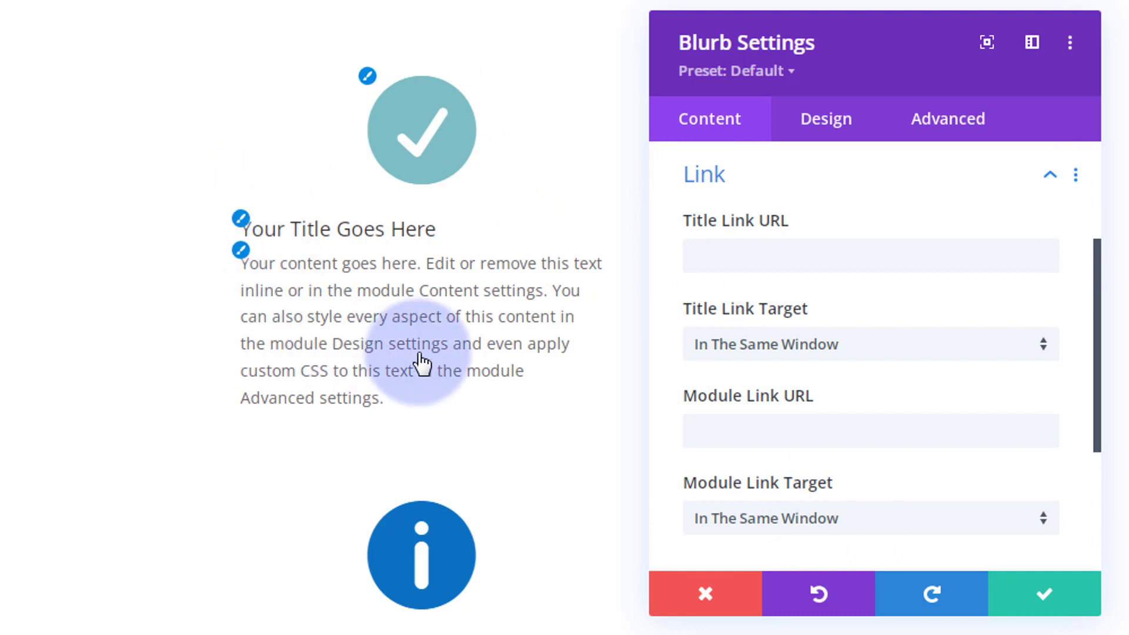
left_click(713, 429)
type("#")
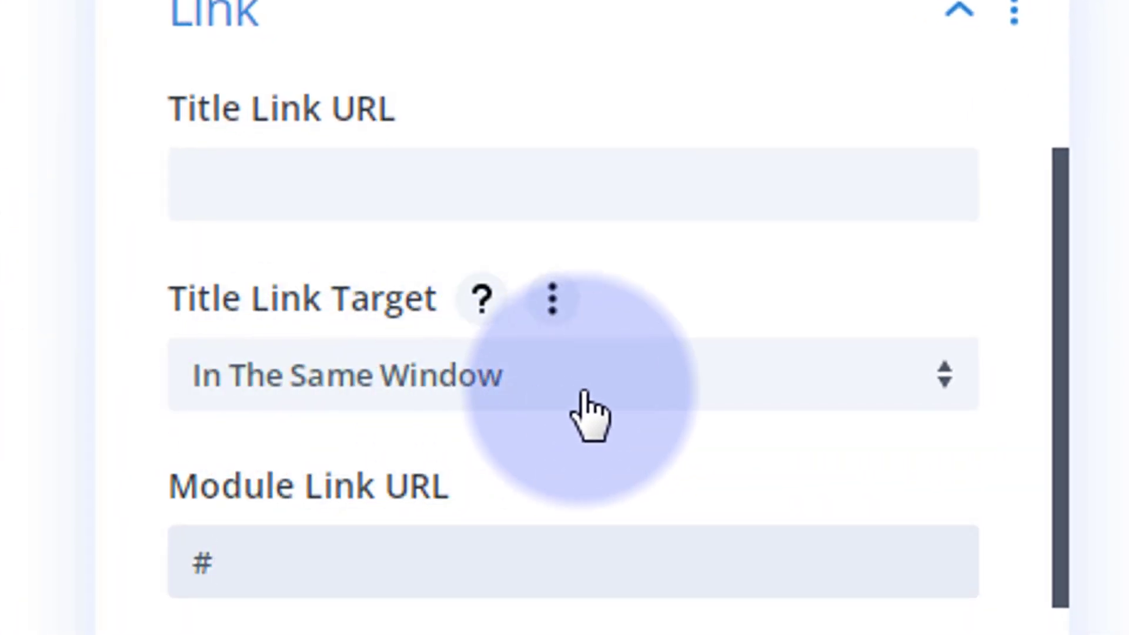
left_click(582, 400)
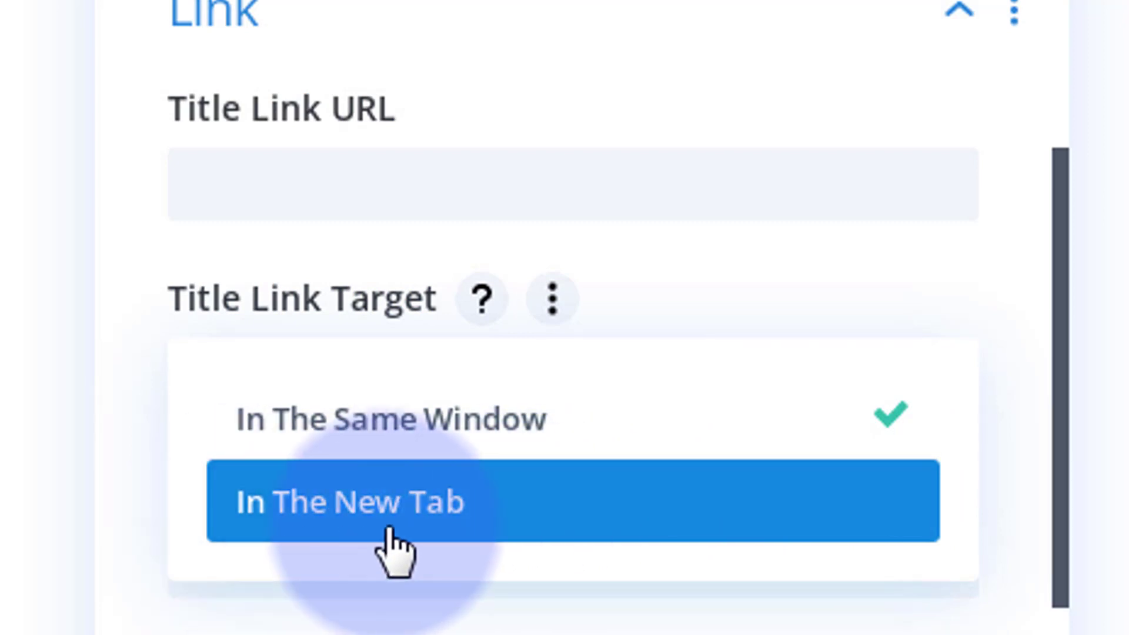
left_click(124, 461)
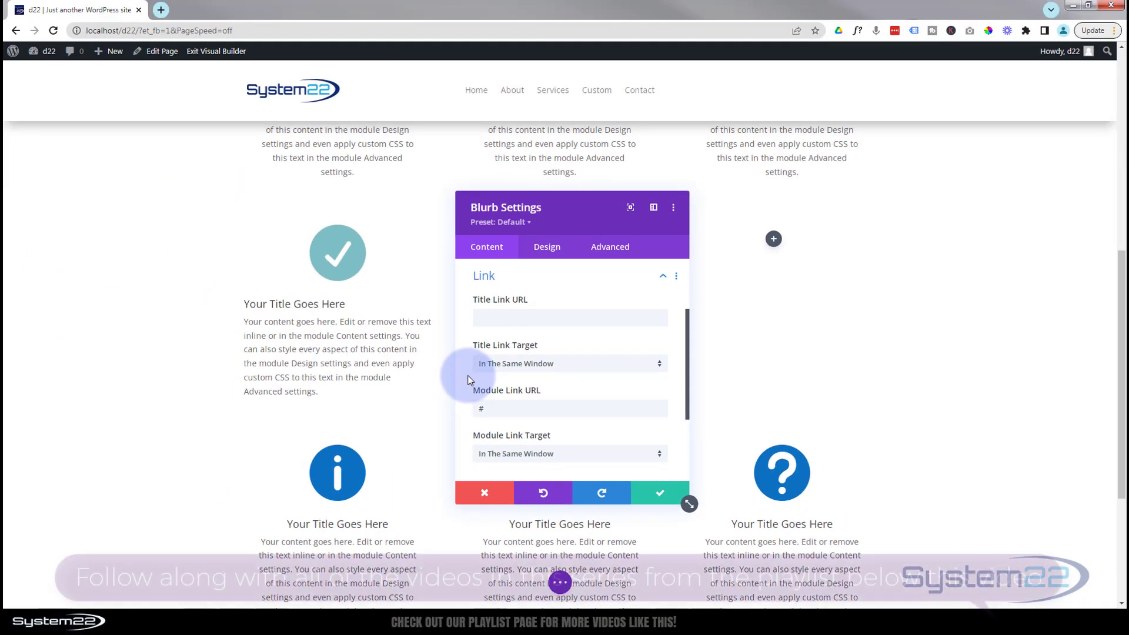
Step: Give the blurb a light grey #d6d6d6 background color from the extended saved palette
scroll(471, 380, "down", 3)
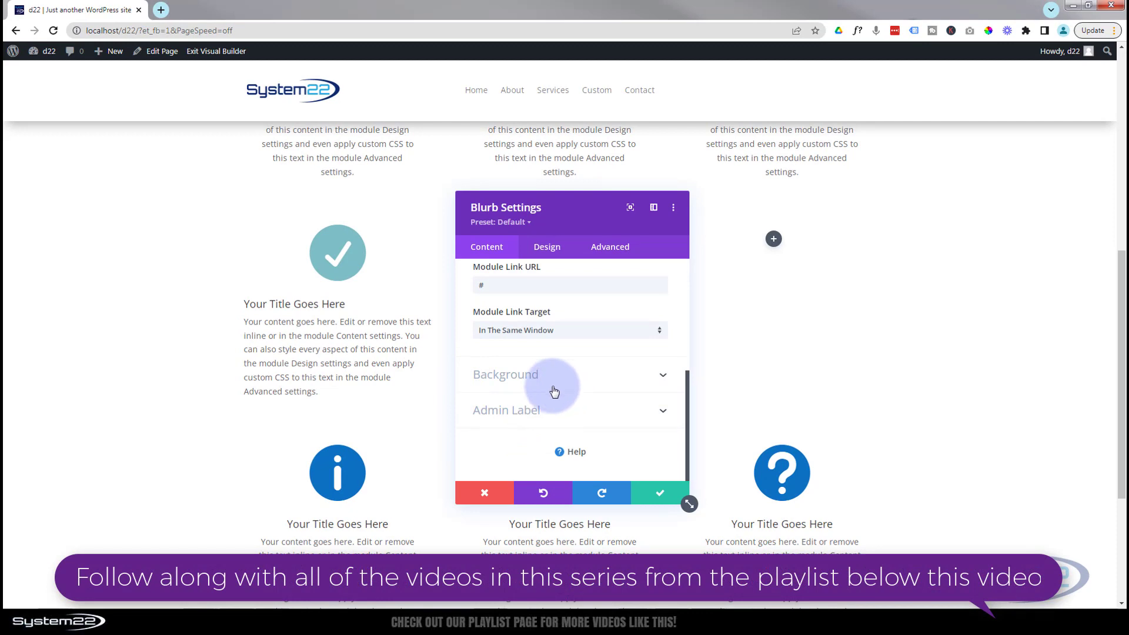
left_click(584, 385)
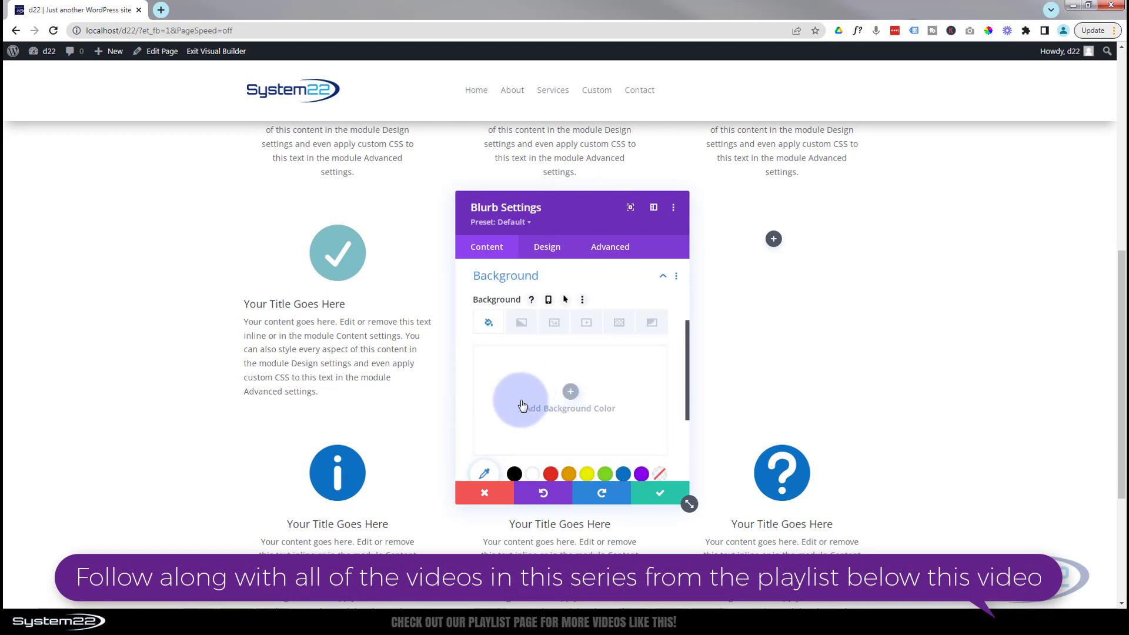
scroll(521, 405, "down", 1)
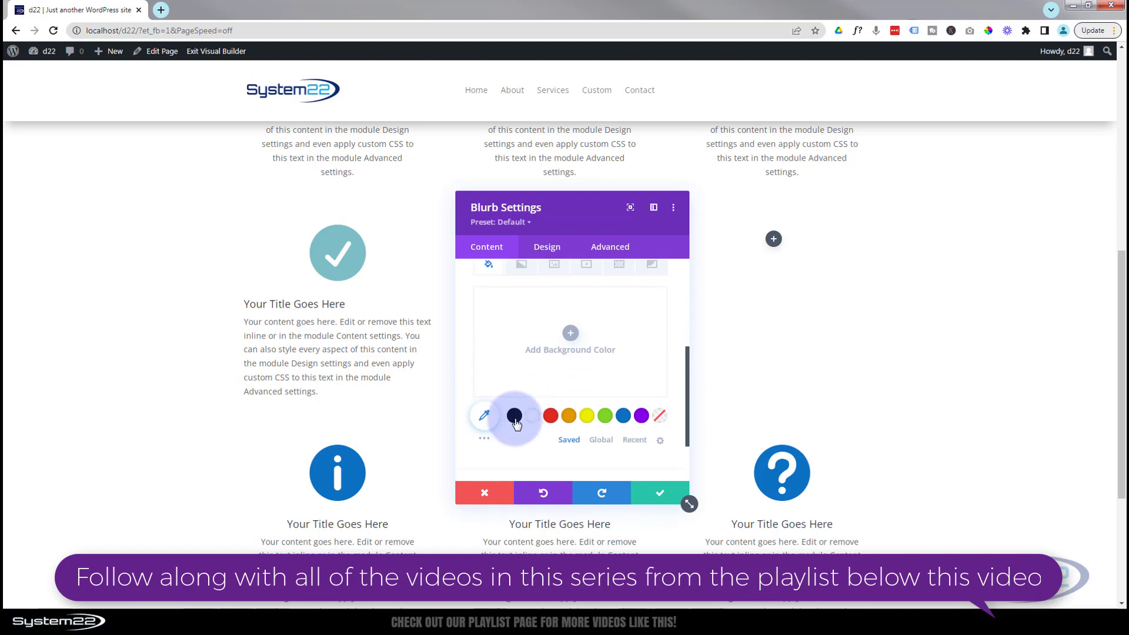
left_click(484, 441)
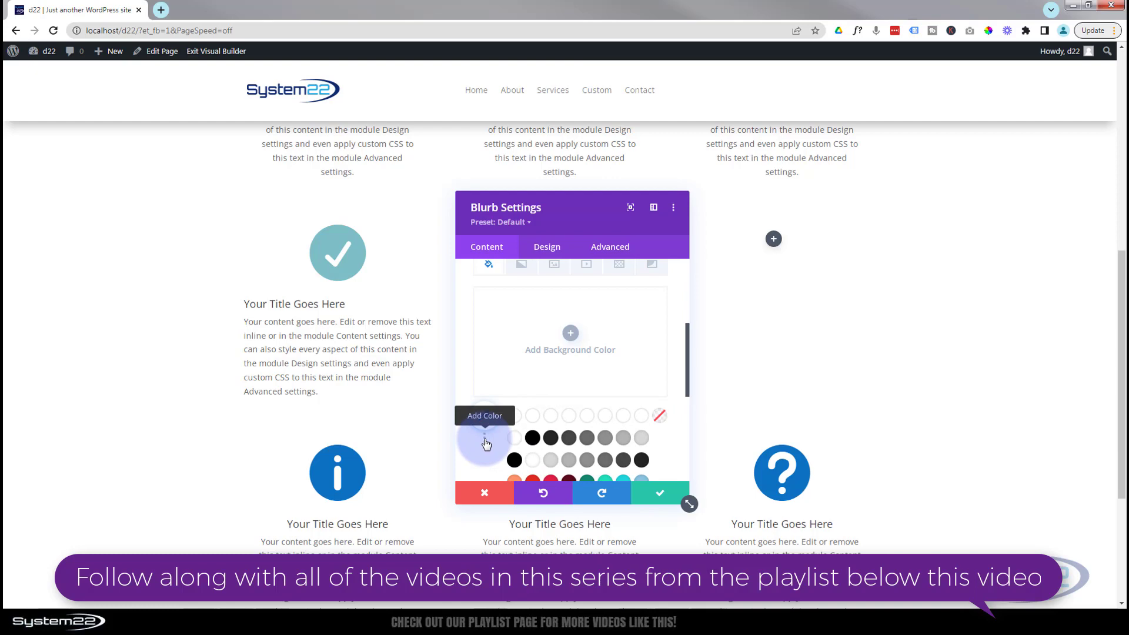
left_click(641, 440)
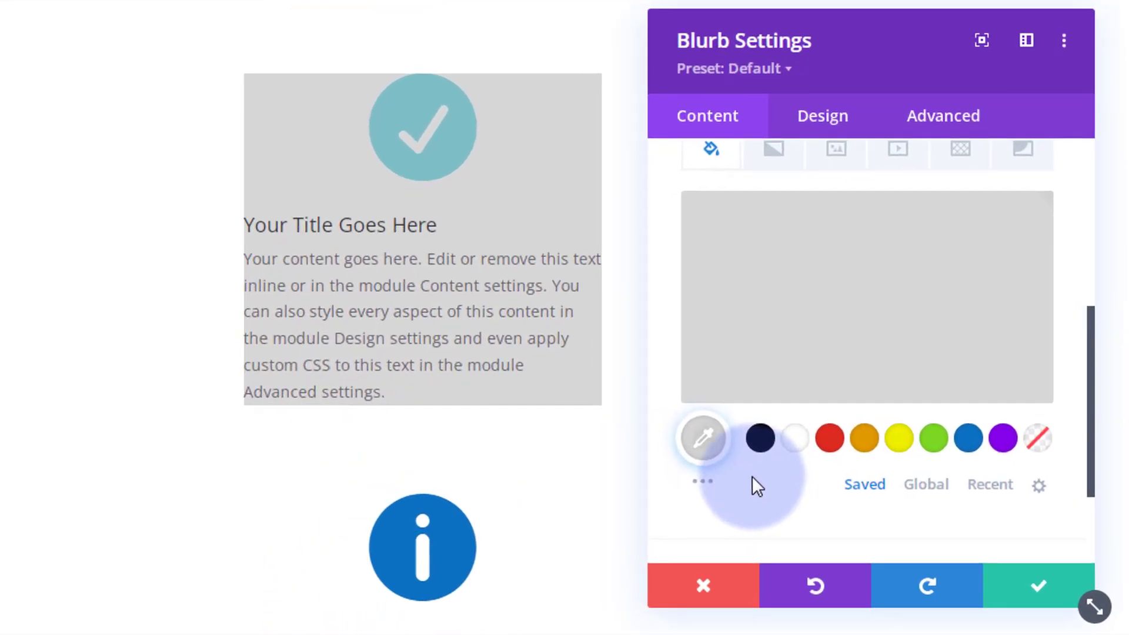
Step: Lower the grey background's opacity to zero as a preview, and restore it to full opacity
left_click(708, 446)
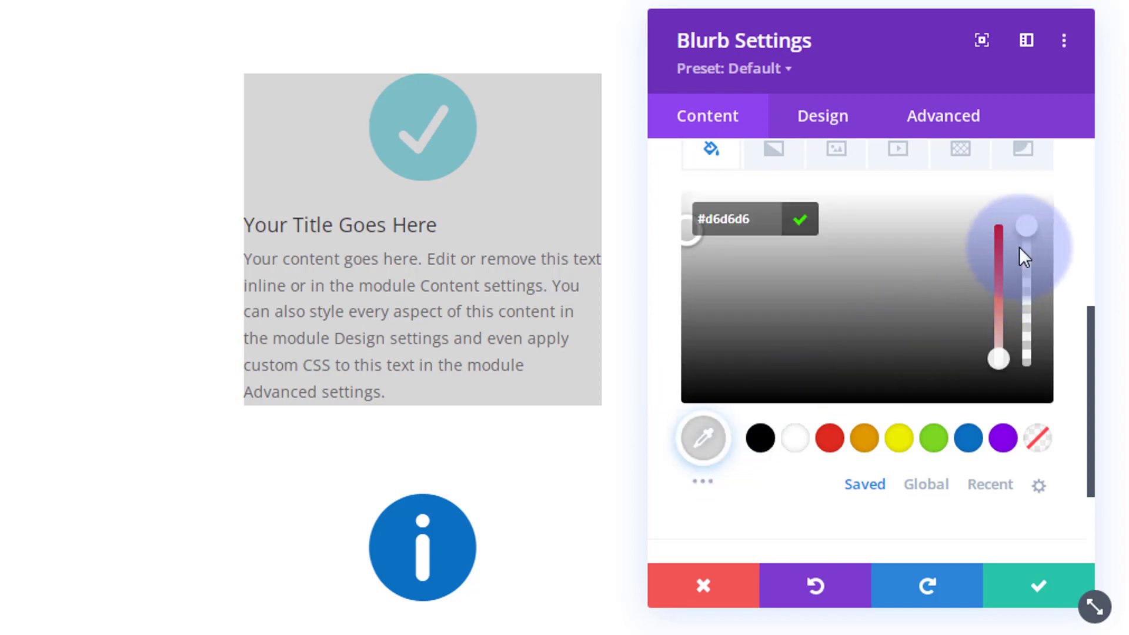
left_click_drag(1030, 229, 1030, 397)
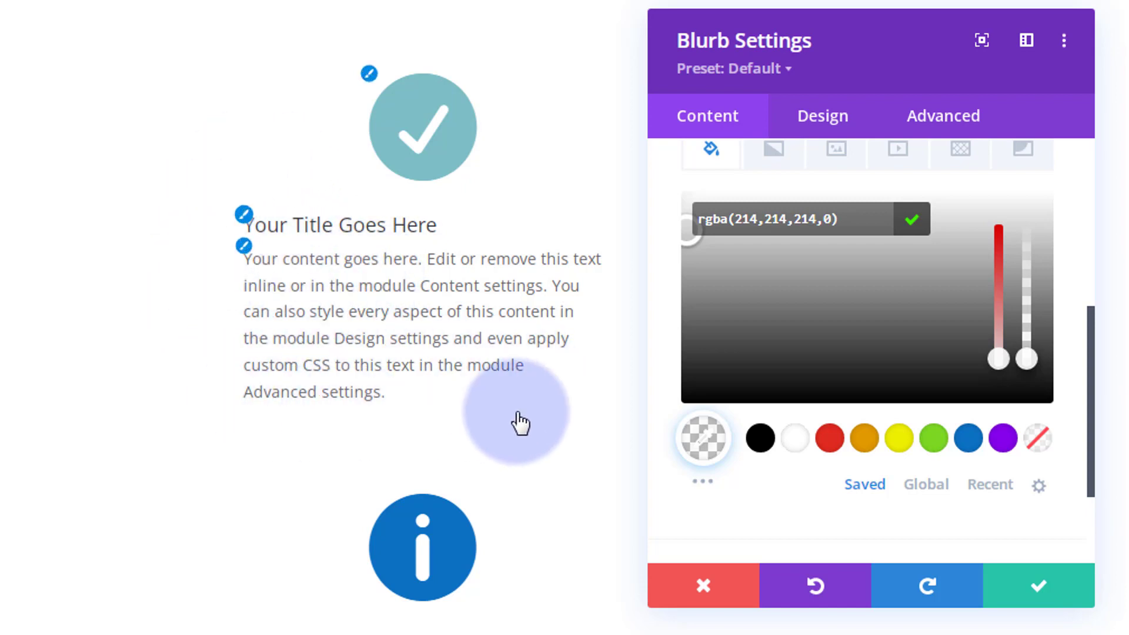
left_click_drag(1026, 358, 1023, 203)
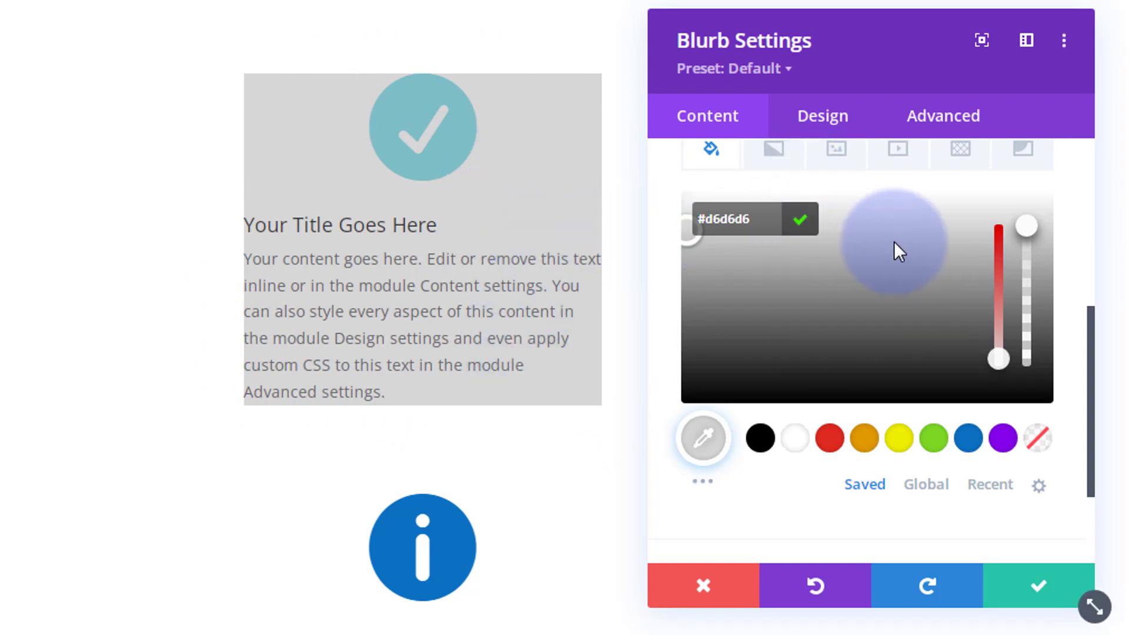
Step: Set the blurb's padding to 25px at the top, bottom, left and right, linking the opposite sides
left_click(827, 122)
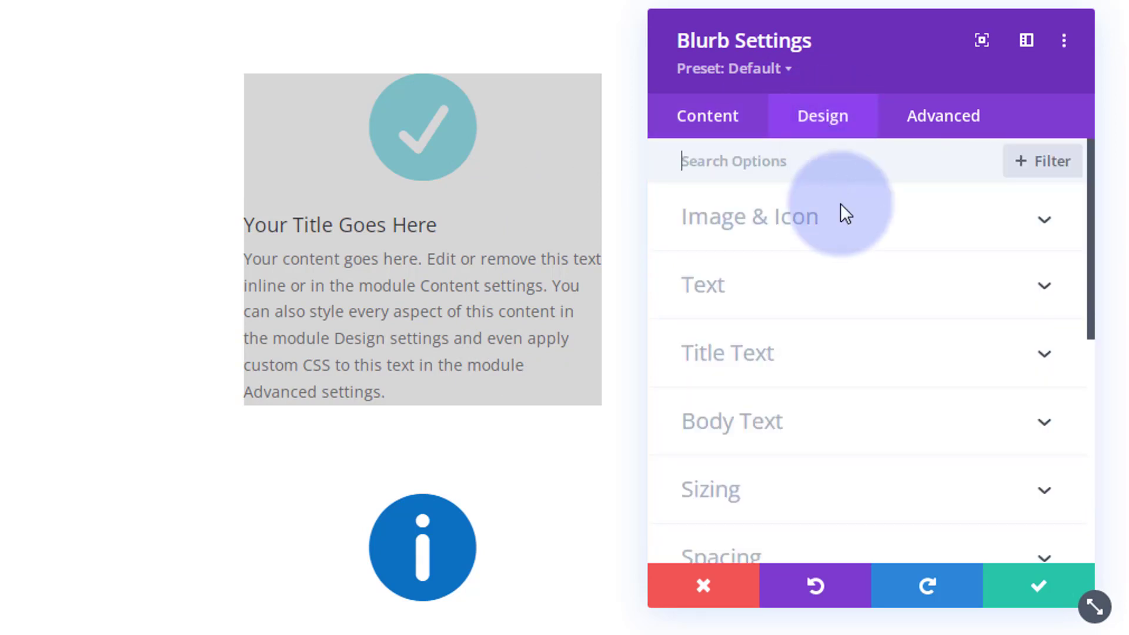
scroll(847, 280, "down", 2)
scroll(847, 279, "down", 2)
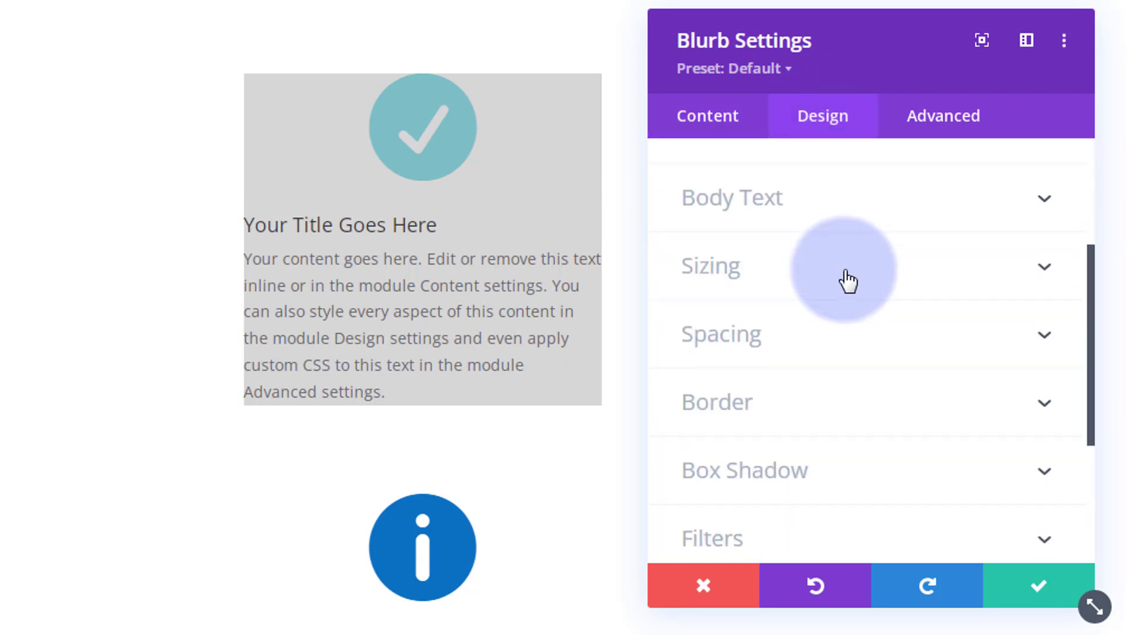
left_click(879, 335)
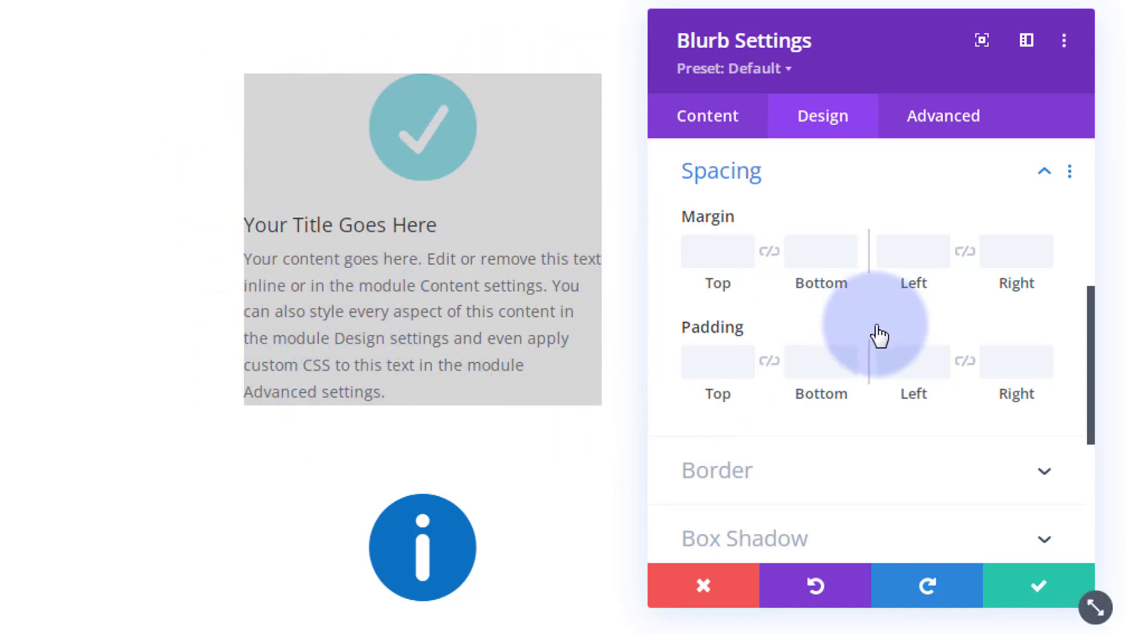
left_click(711, 371)
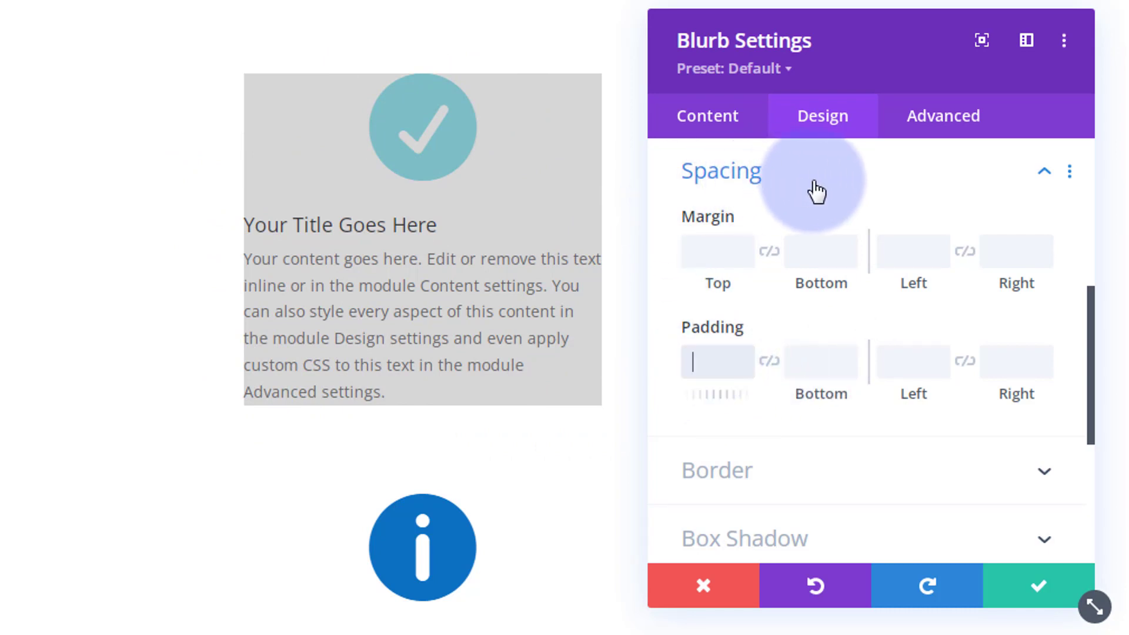
type("25px")
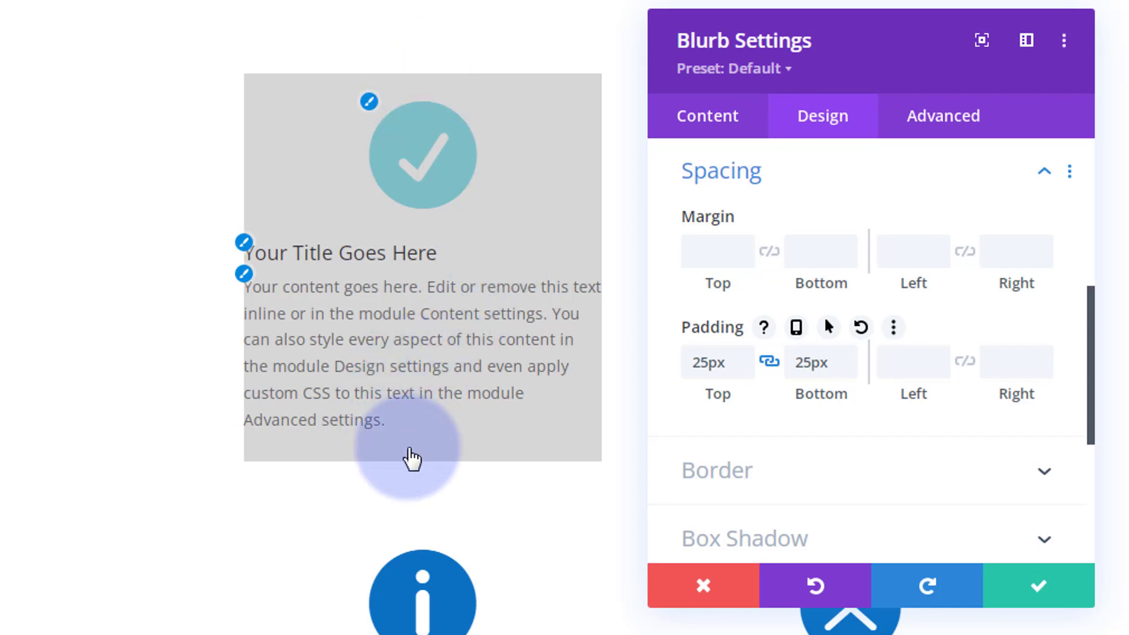
left_click(900, 361)
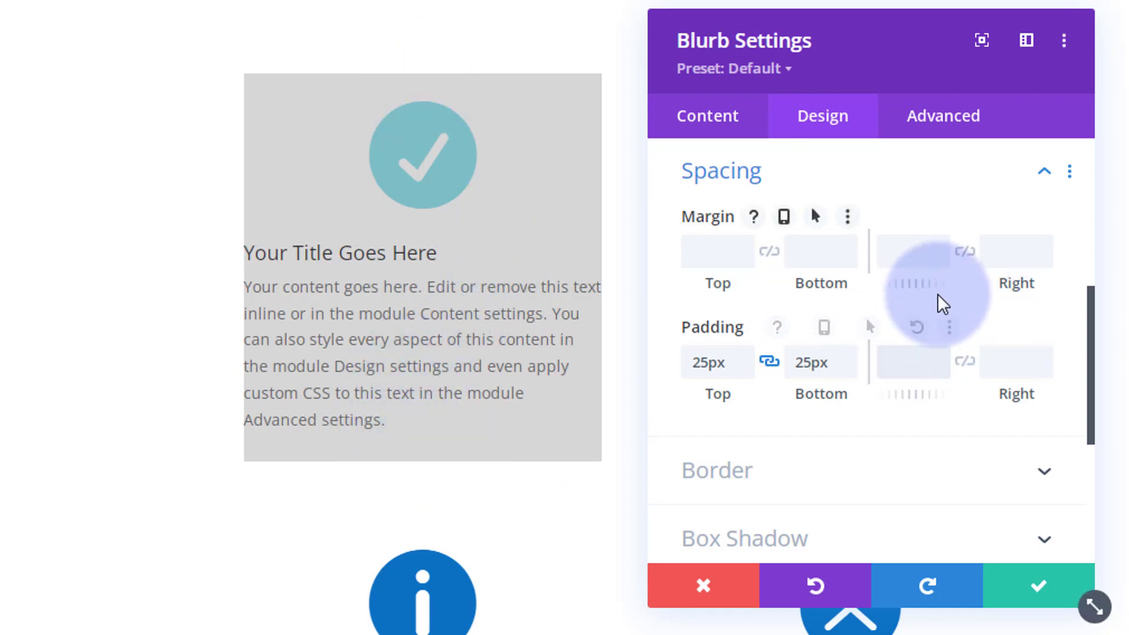
type("25px")
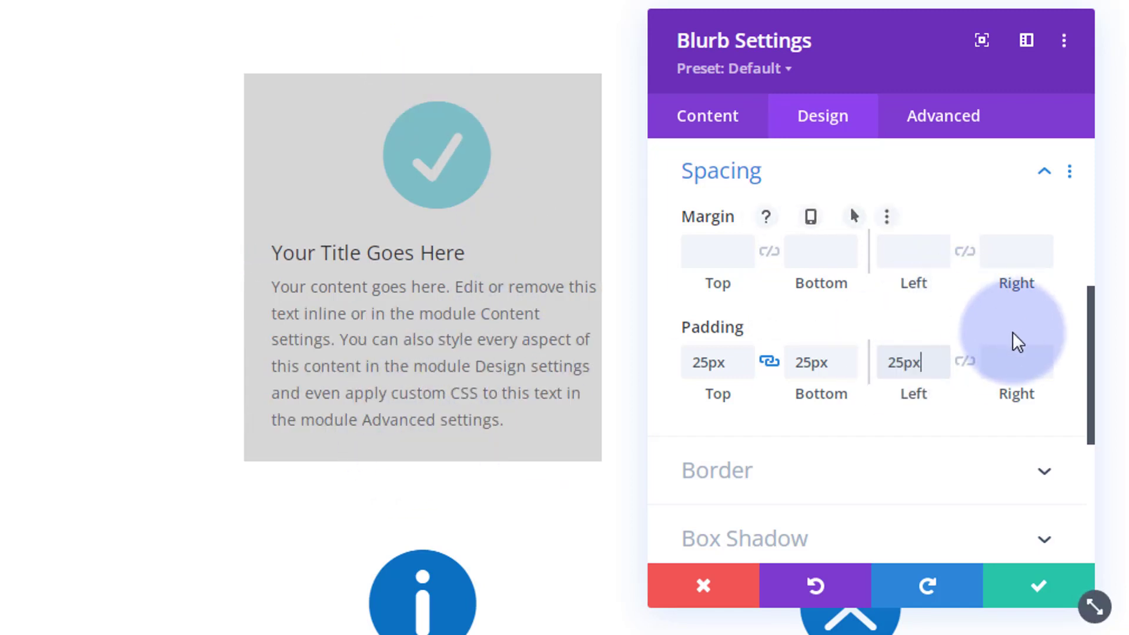
left_click(964, 362)
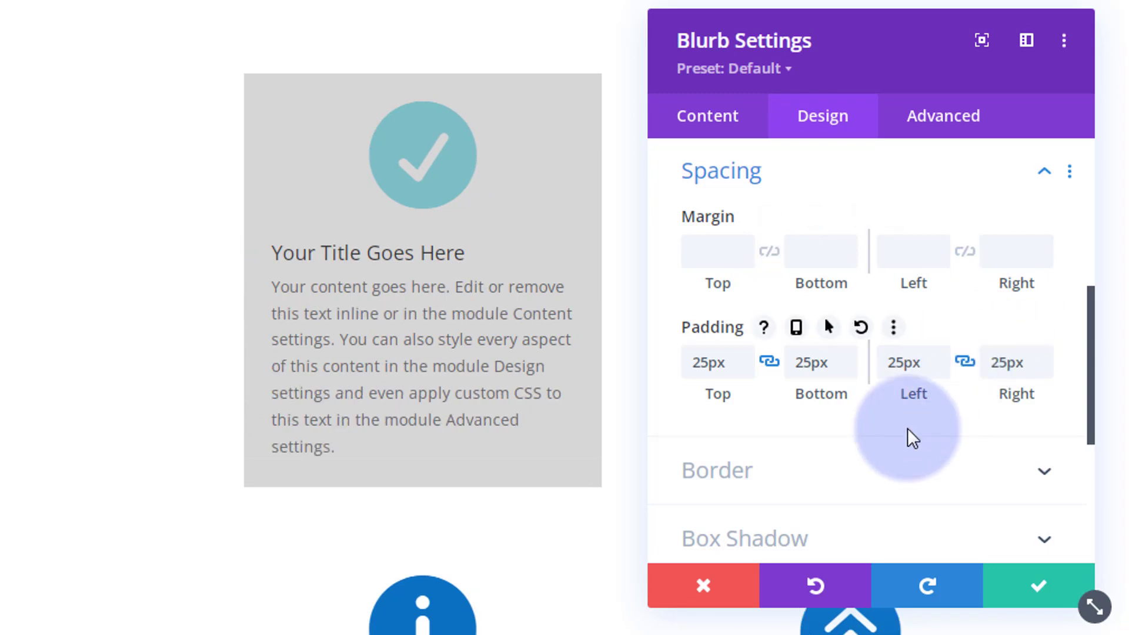
Step: Apply the box shadow preset that casts a soft shadow below the blurb's bottom edge
scroll(909, 436, "down", 4)
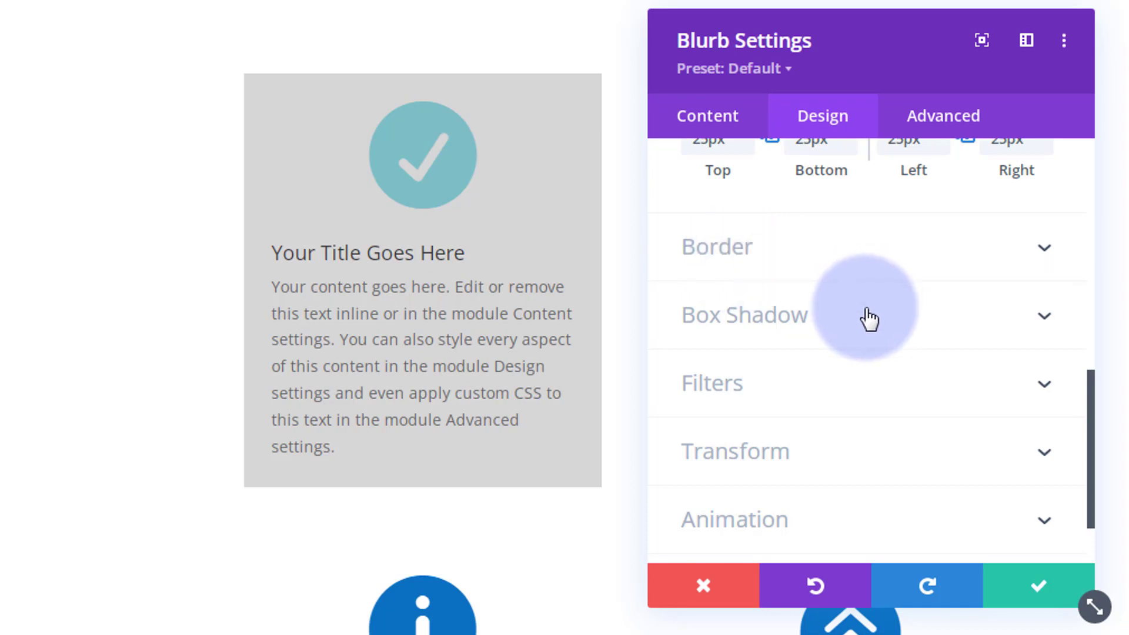
scroll(847, 303, "down", 2)
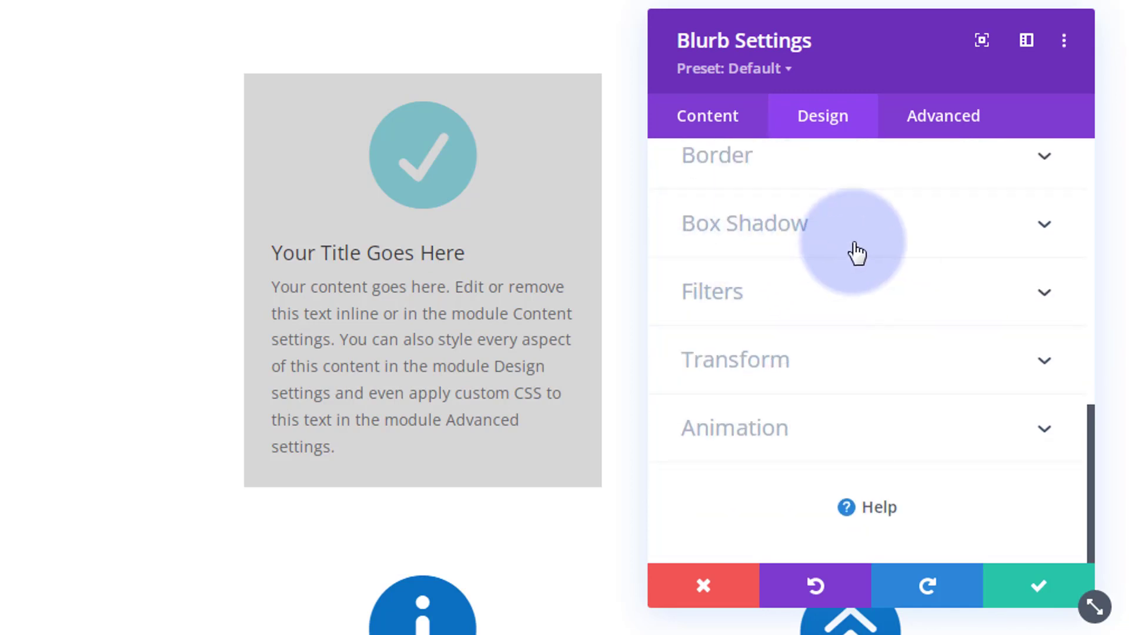
left_click(883, 237)
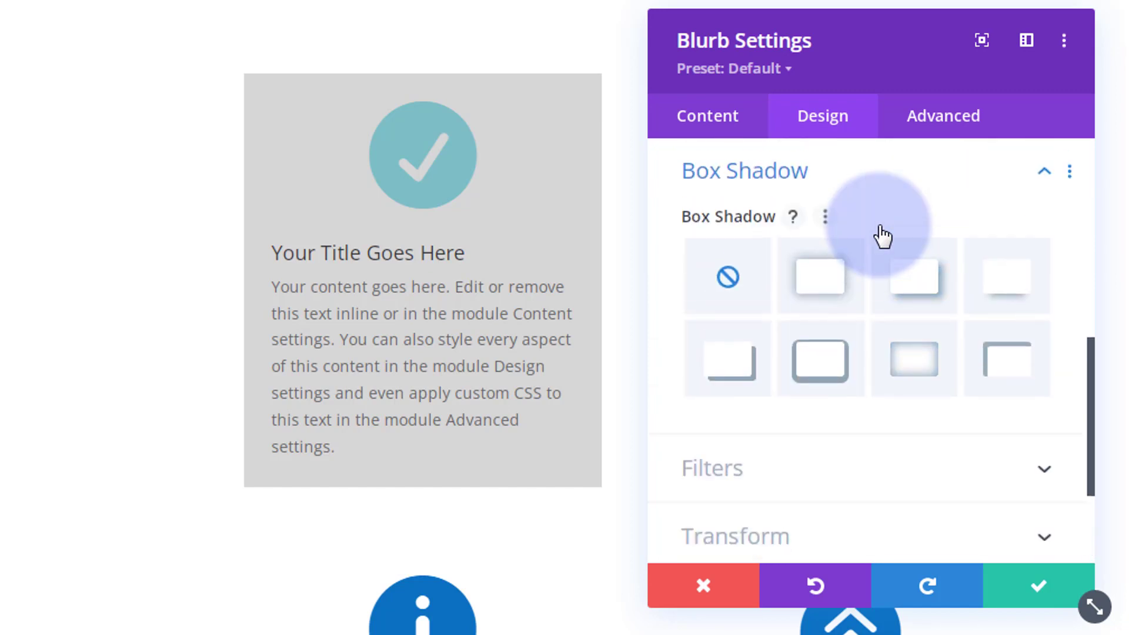
left_click(1007, 287)
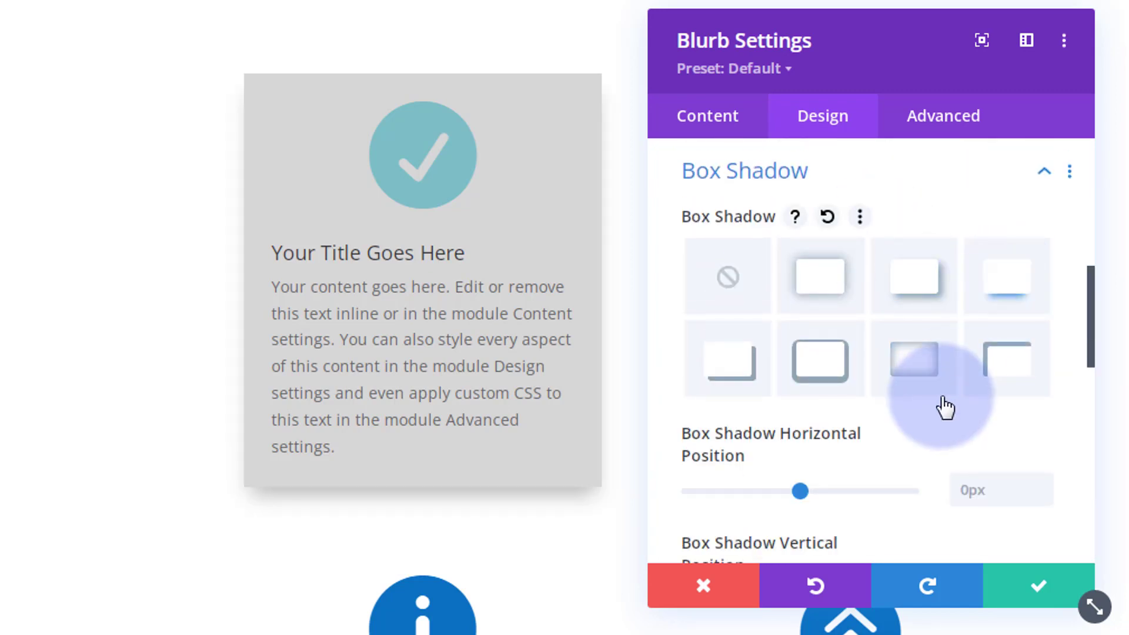
Step: Enable hover options for the box shadow color and make the default-state shadow transparent
scroll(947, 403, "down", 8)
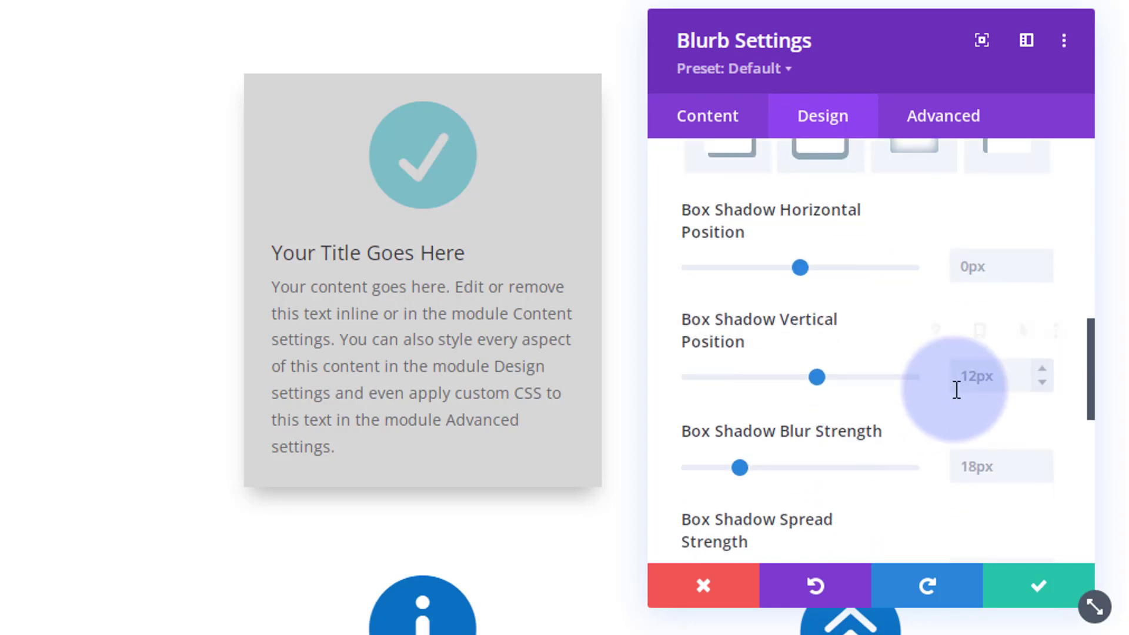
scroll(957, 387, "down", 2)
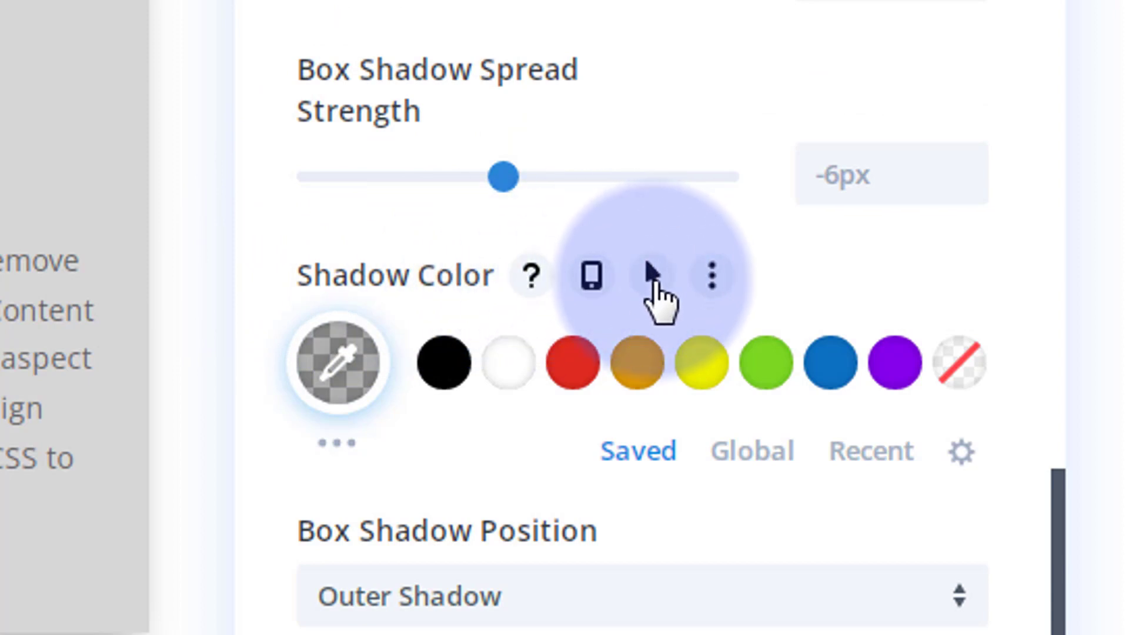
left_click(654, 281)
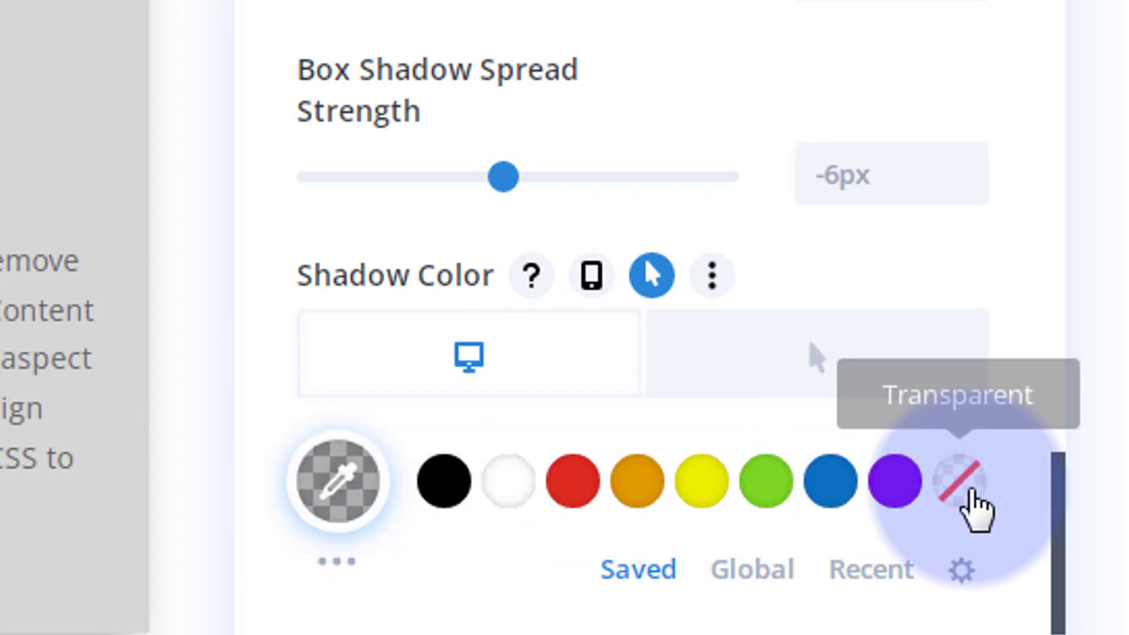
left_click(958, 489)
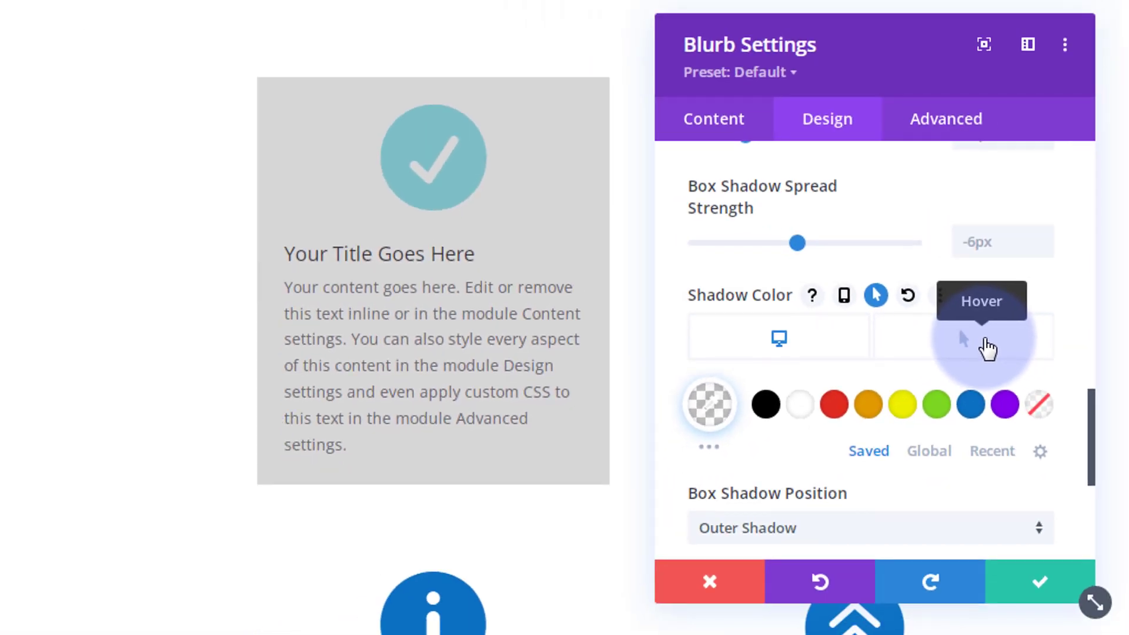
Step: Set the hover-state shadow color to semi-transparent black, rgba(0,0,0,0.41), and return to the default state
left_click(990, 348)
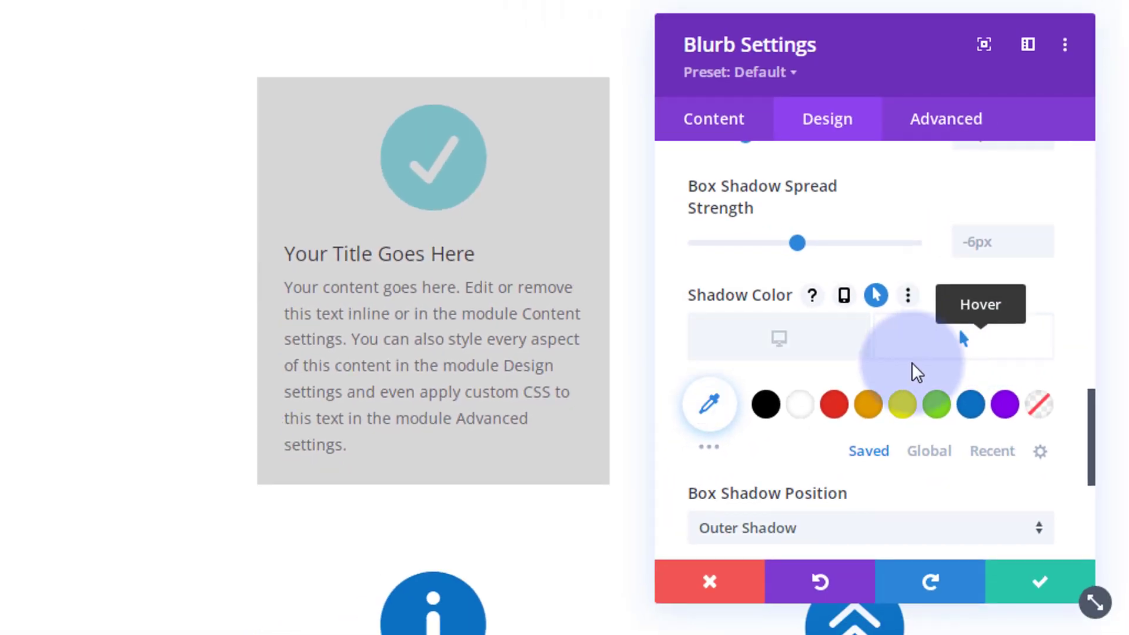
left_click(768, 413)
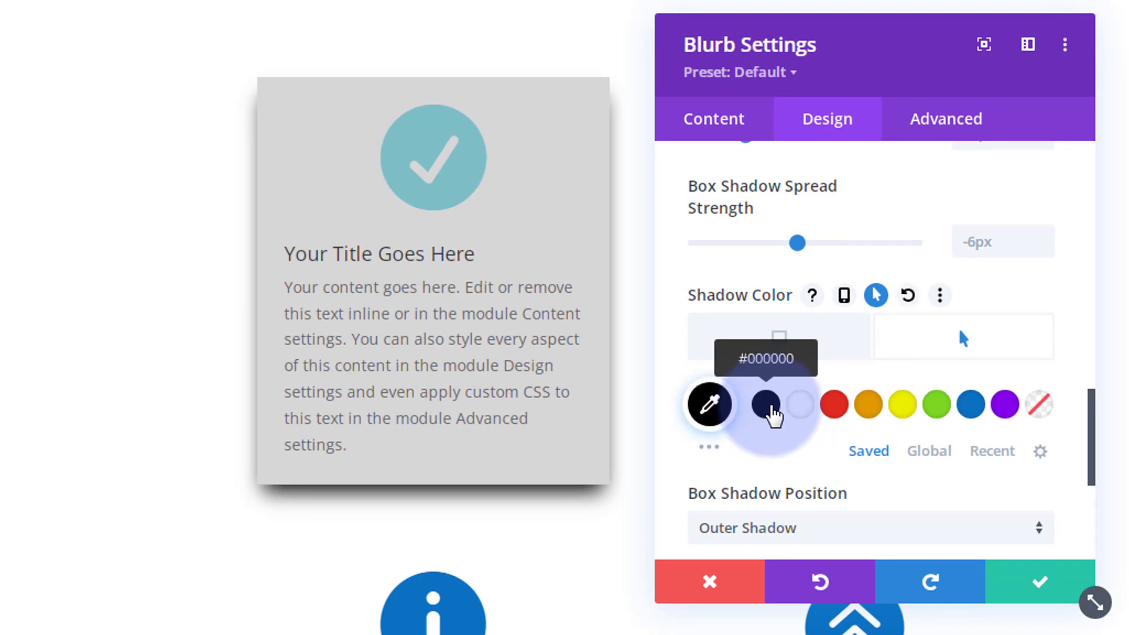
left_click(710, 406)
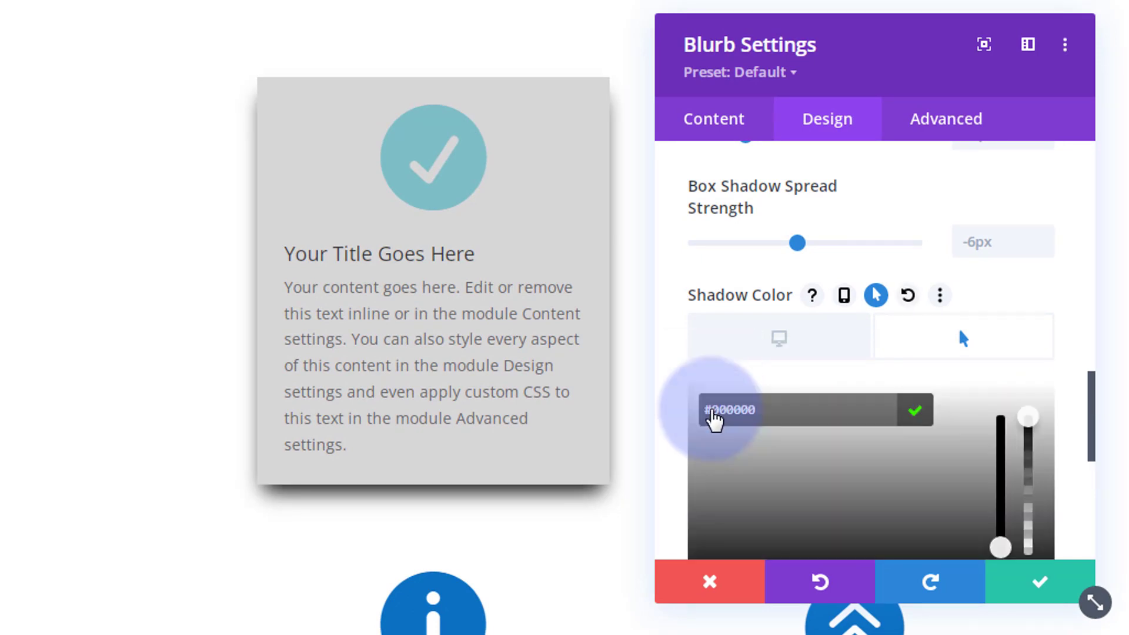
scroll(973, 390, "down", 4)
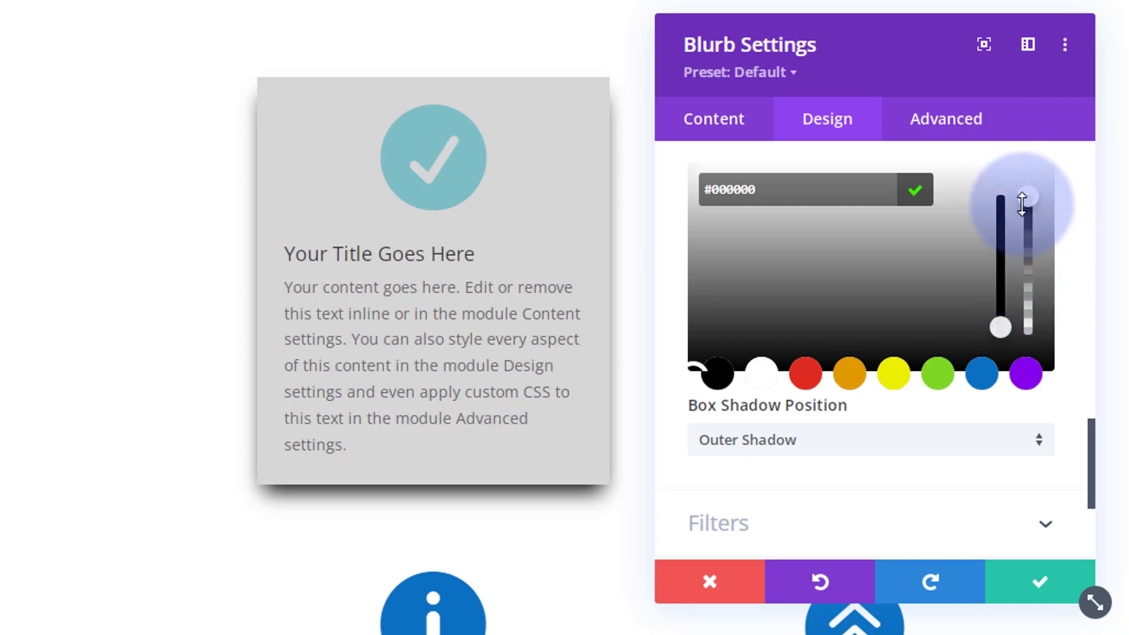
left_click_drag(1028, 197, 1028, 288)
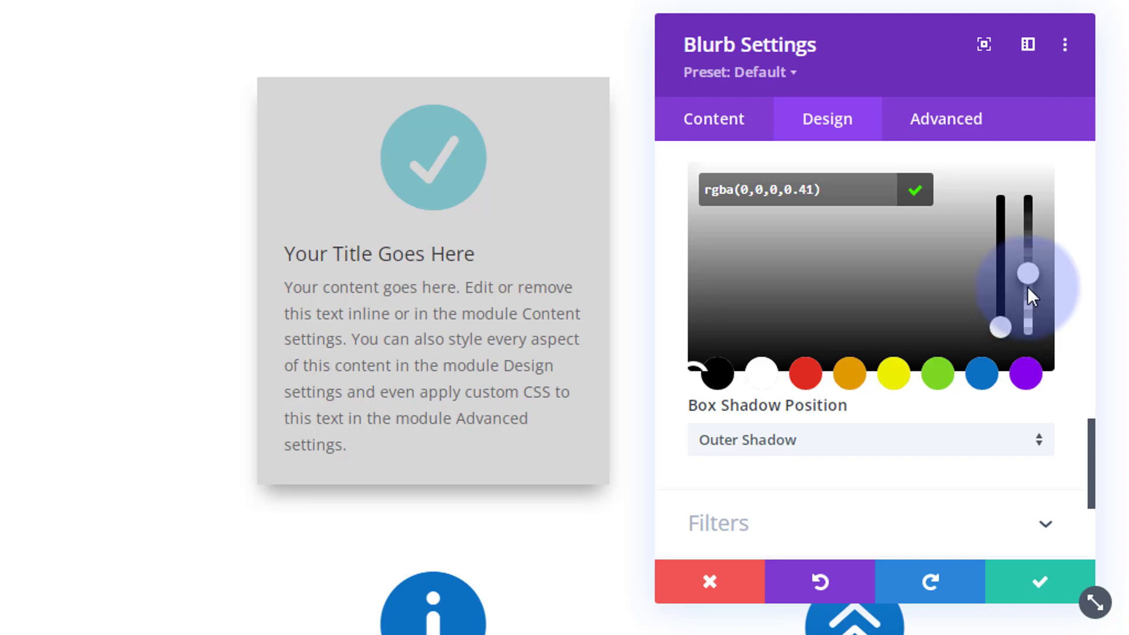
scroll(953, 395, "up", 4)
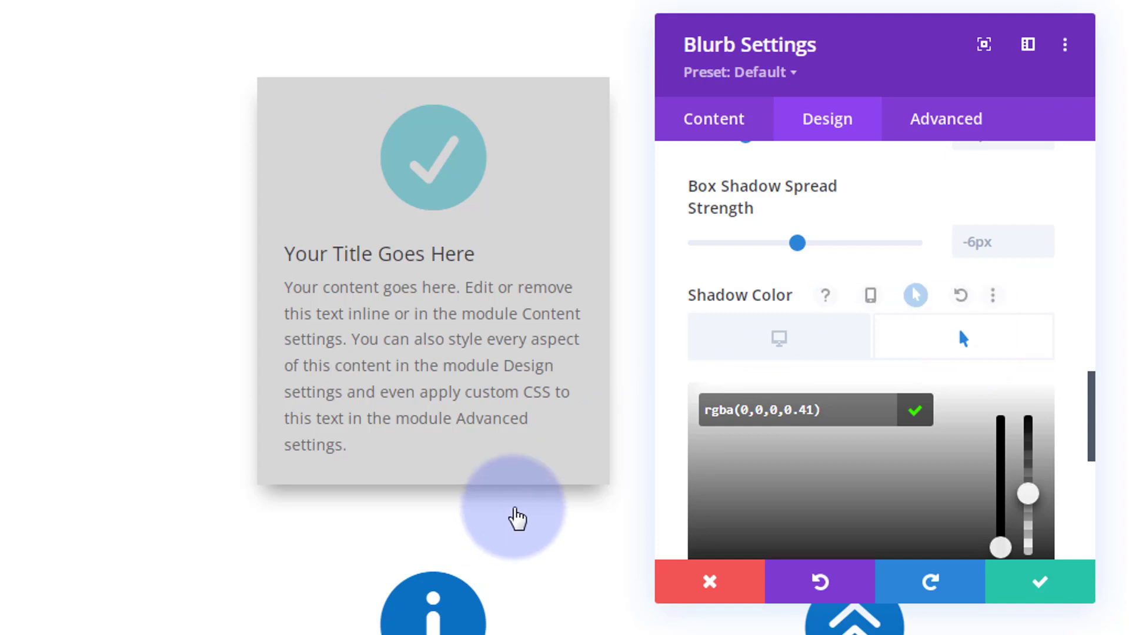
left_click(812, 346)
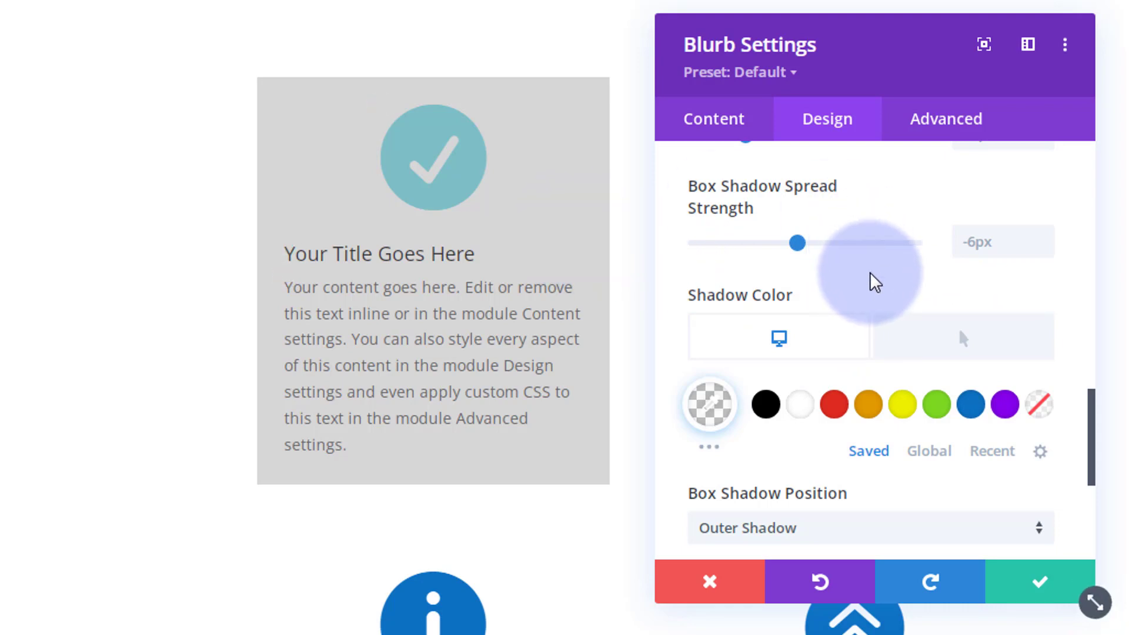
Step: Enable hover options for the blurb's background and make the default-state color fully transparent, rgba(214,214,214,0)
left_click(728, 124)
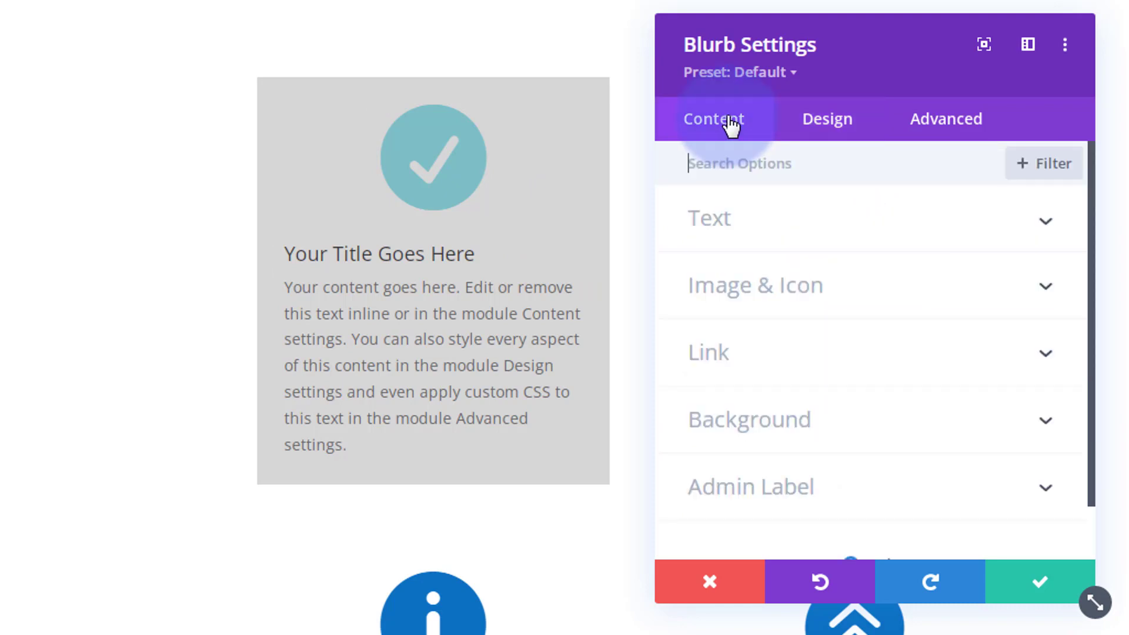
left_click(894, 421)
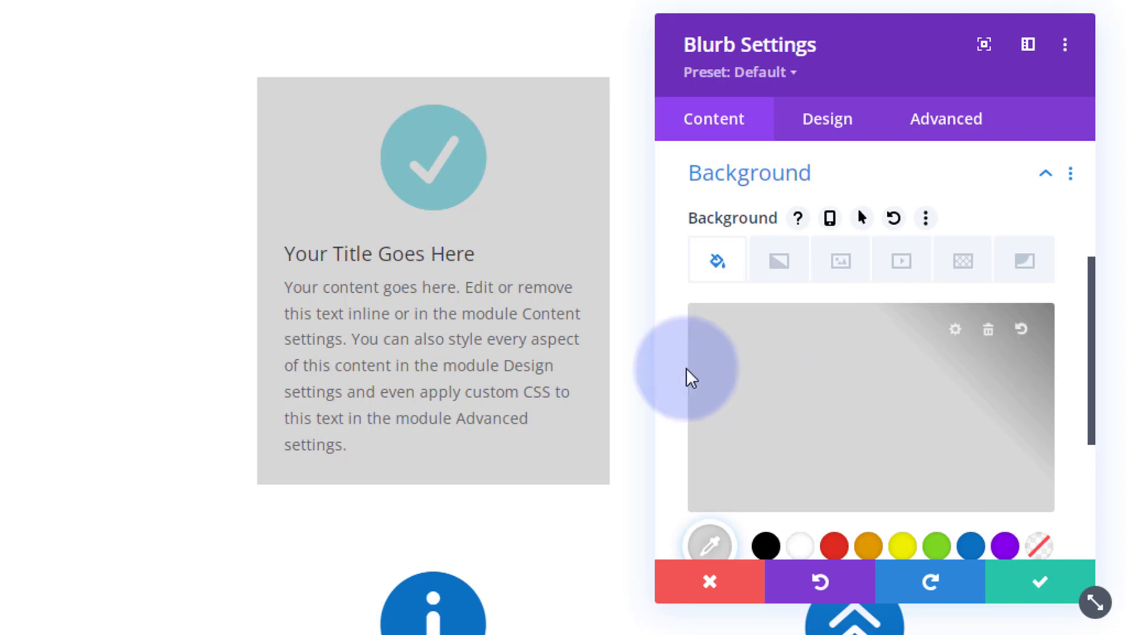
left_click(862, 219)
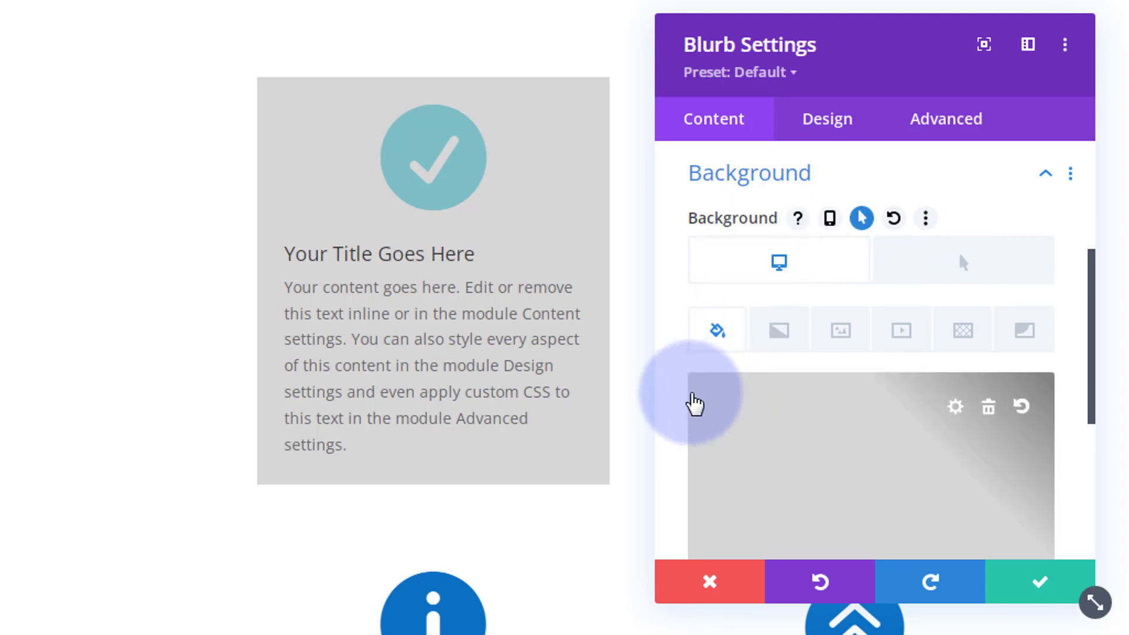
left_click(824, 445)
left_click_drag(1025, 412, 1033, 569)
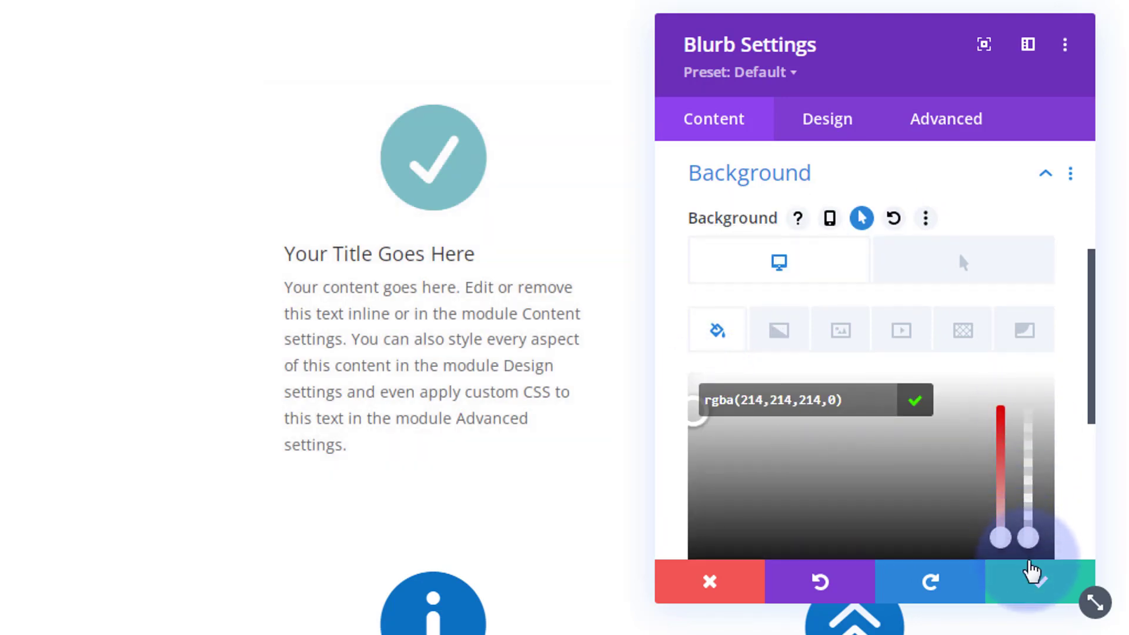
Step: Set the blurb's hover-state background to fully opaque grey, #d6d6d6, and return to the default state
left_click(966, 272)
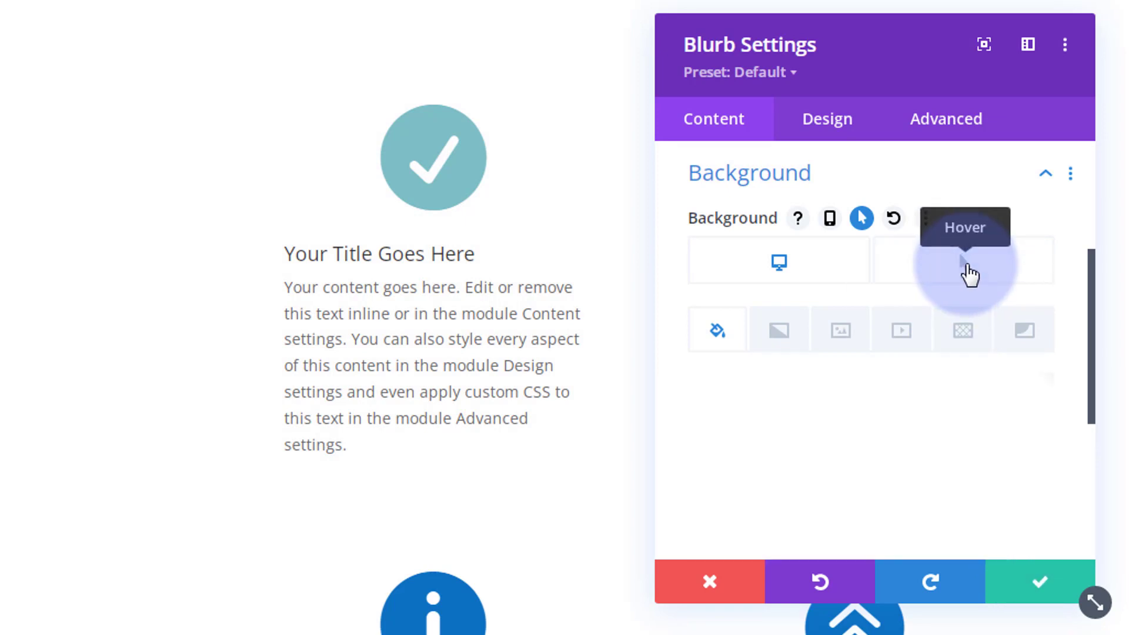
left_click(833, 447)
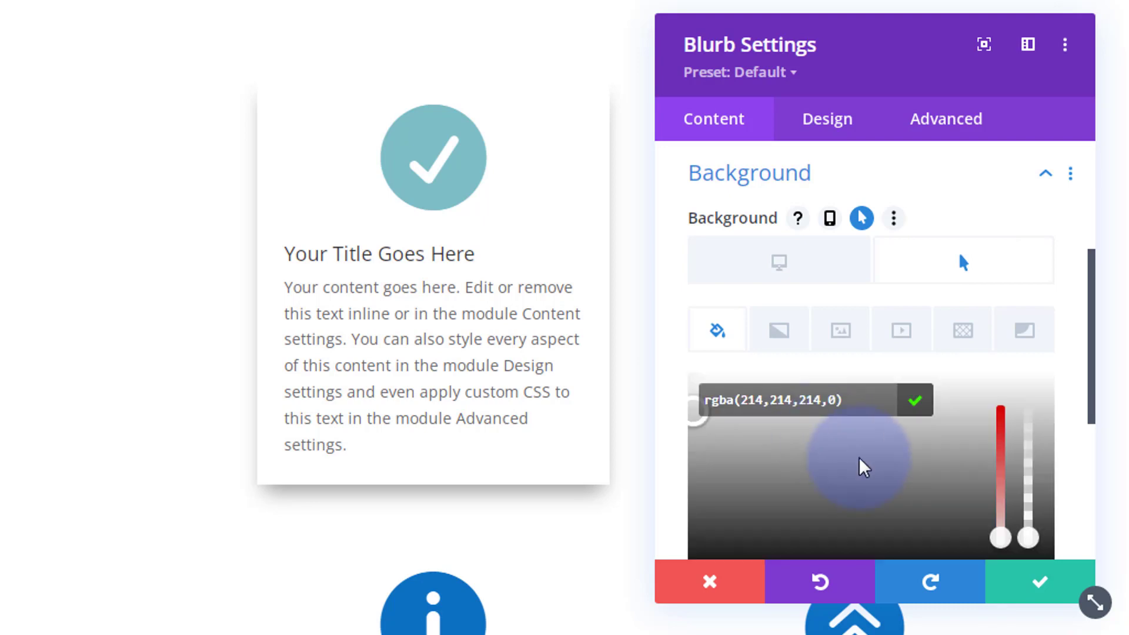
left_click_drag(1032, 494, 1035, 397)
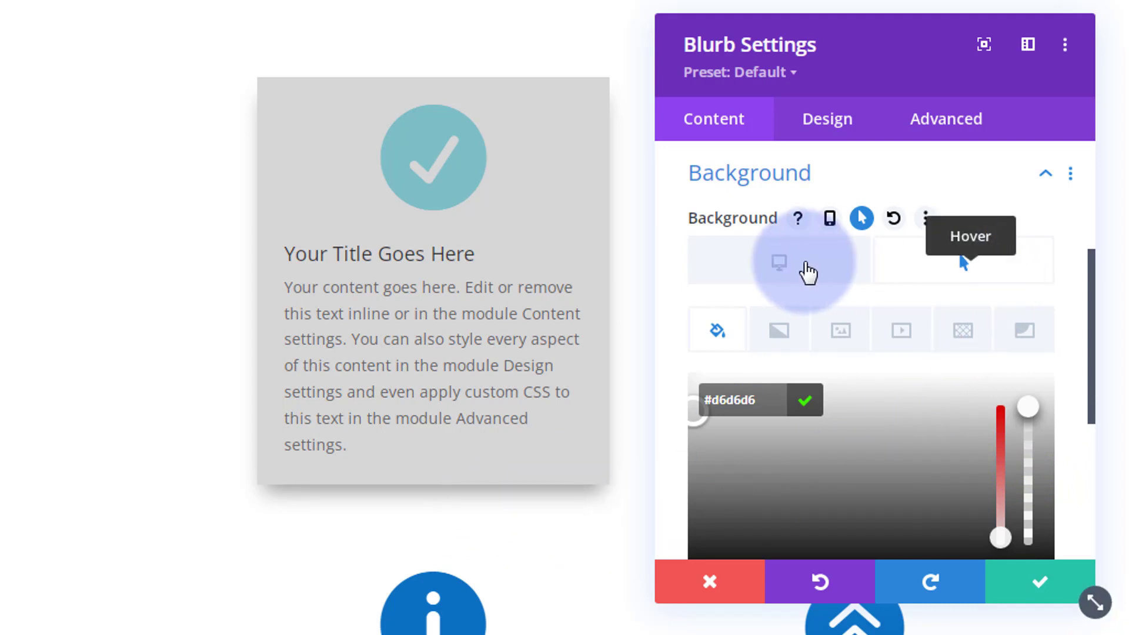
left_click(786, 265)
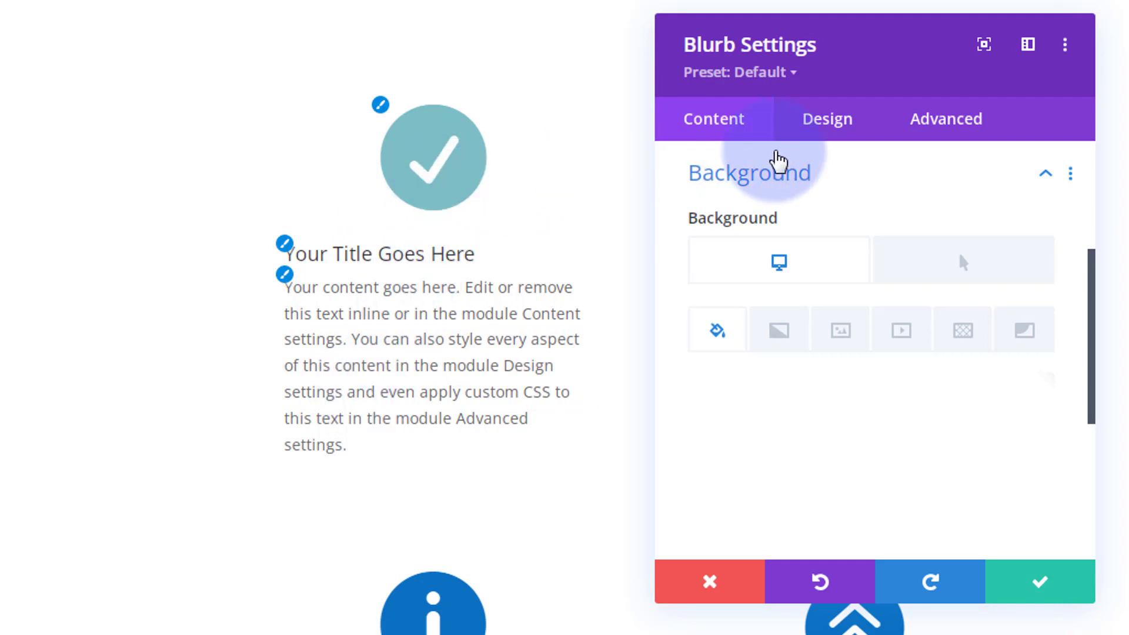
Step: Change the blurb's icon color to purple, #8300e9
left_click(829, 123)
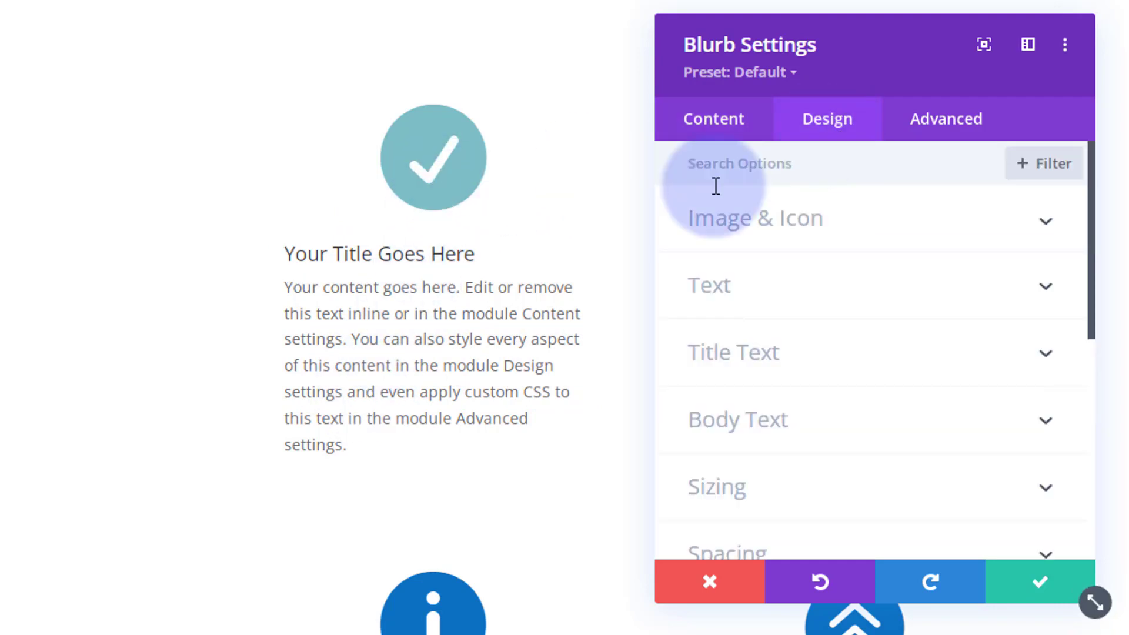
left_click(858, 233)
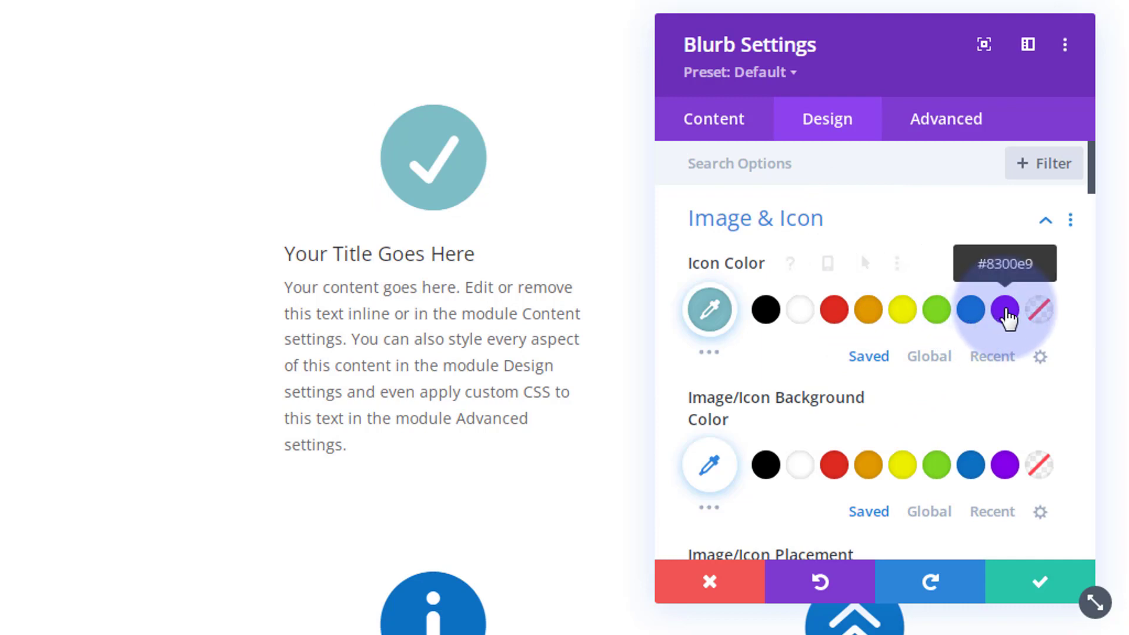
left_click(1007, 312)
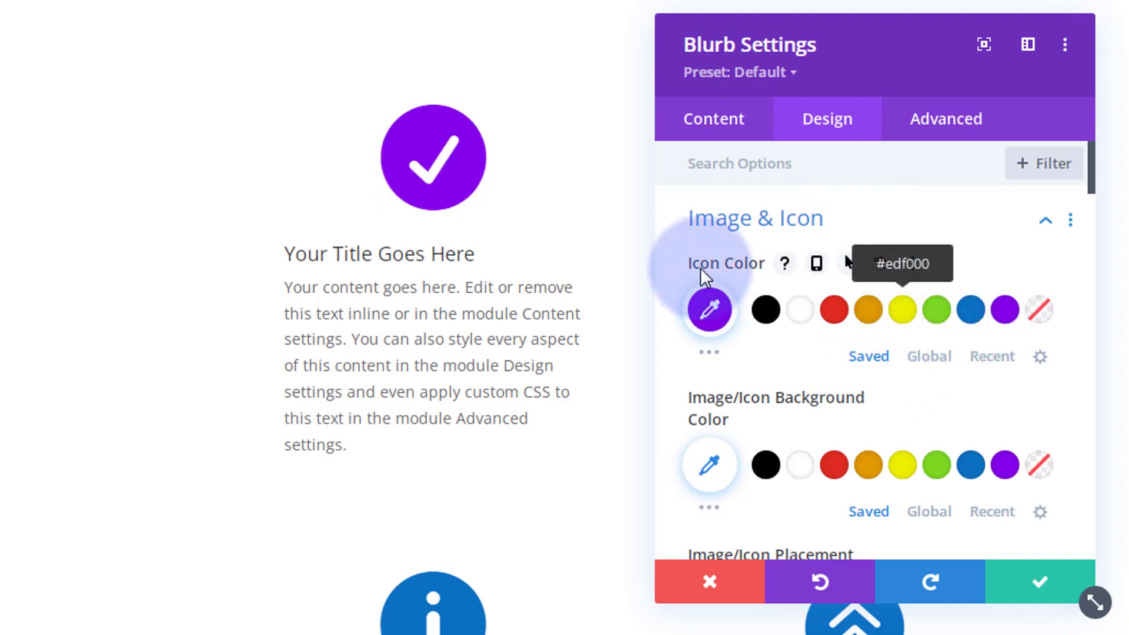
Step: Center the alignment of the blurb's title and body text
scroll(812, 259, "down", 8)
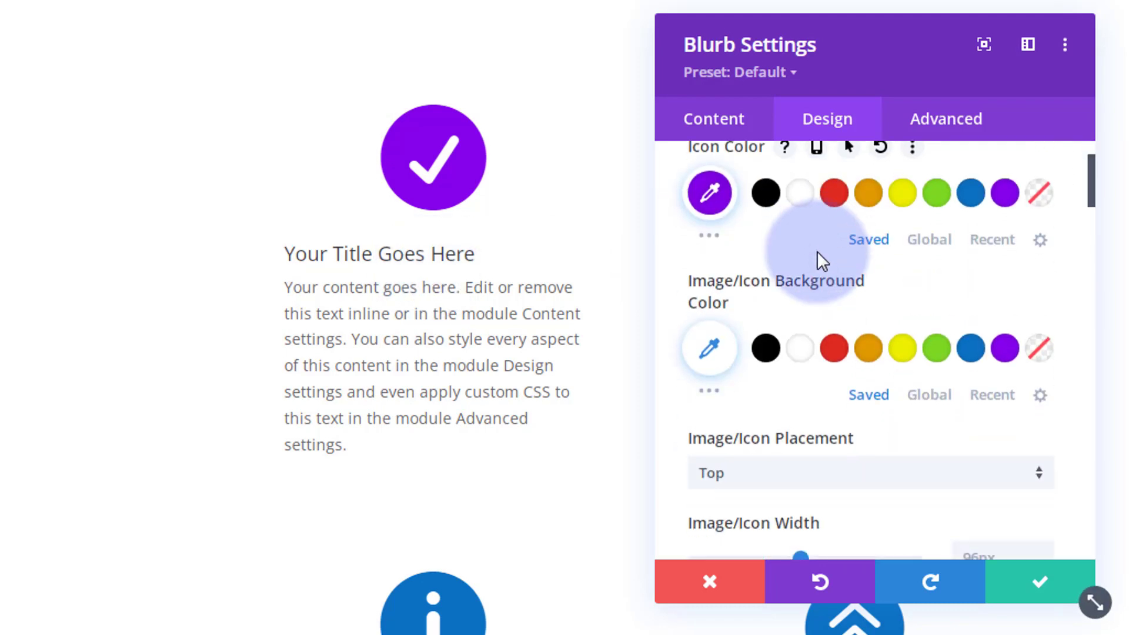
scroll(821, 256, "down", 15)
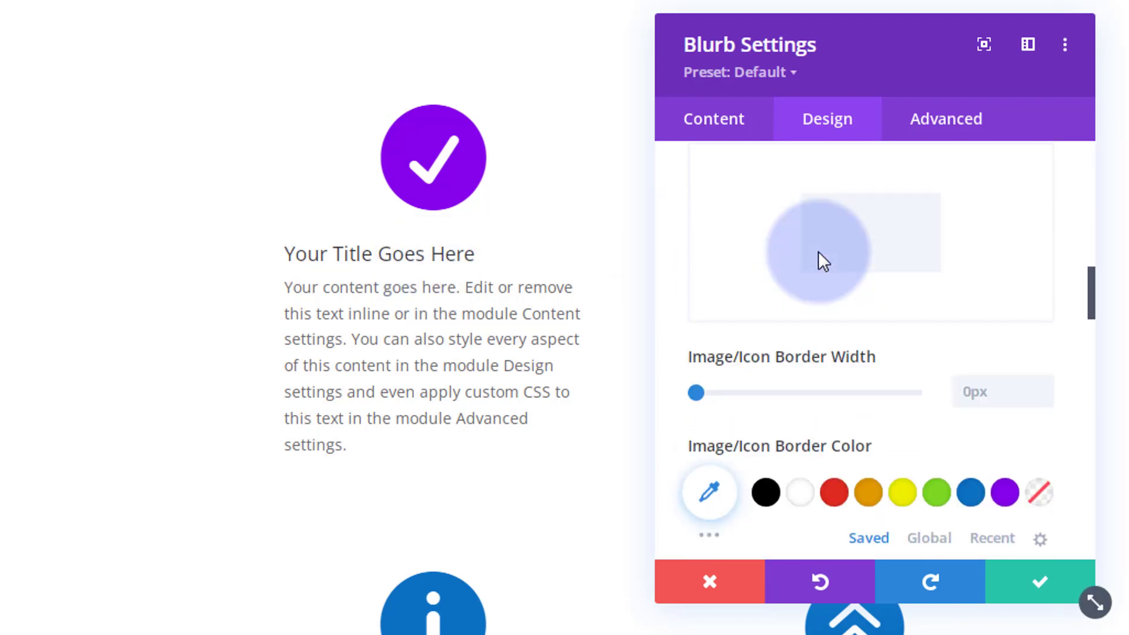
scroll(821, 252, "down", 15)
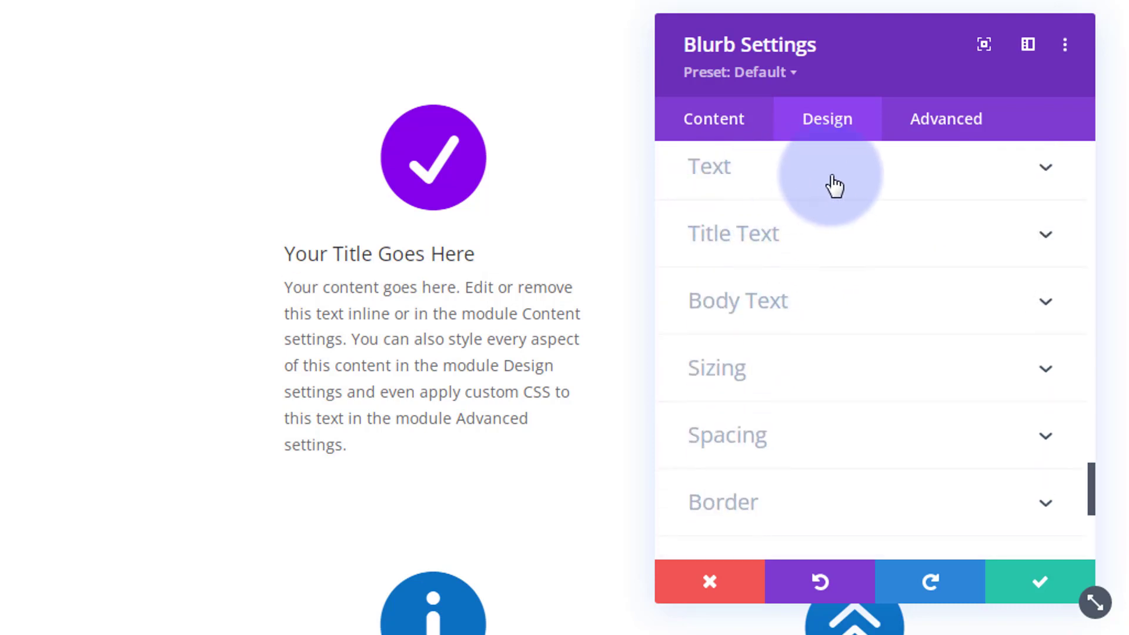
scroll(858, 270, "up", 2)
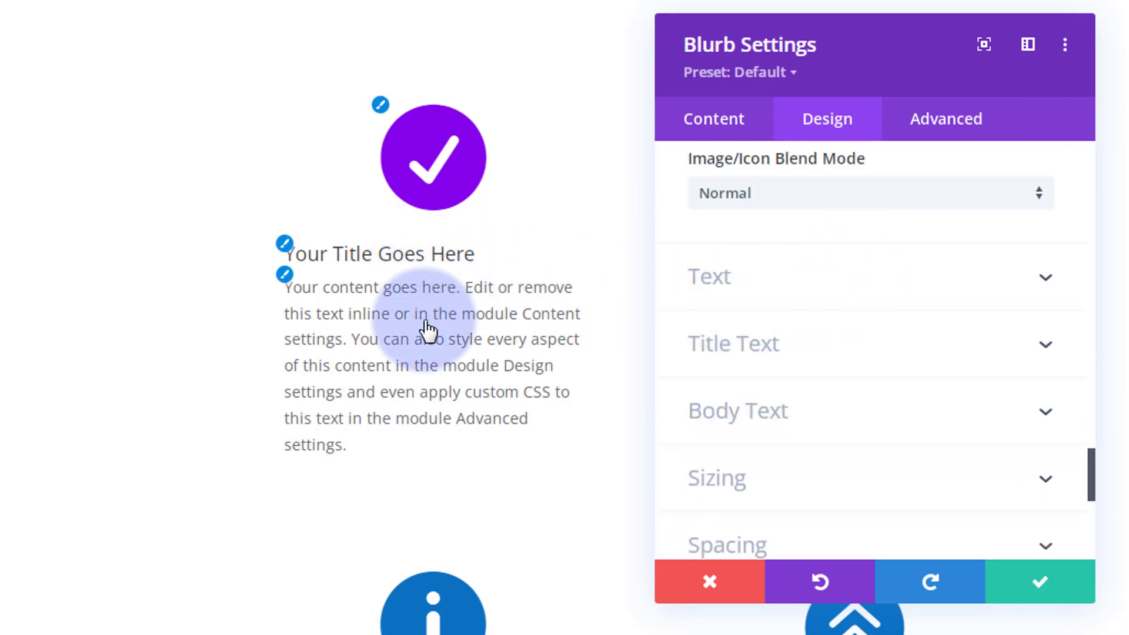
left_click(891, 299)
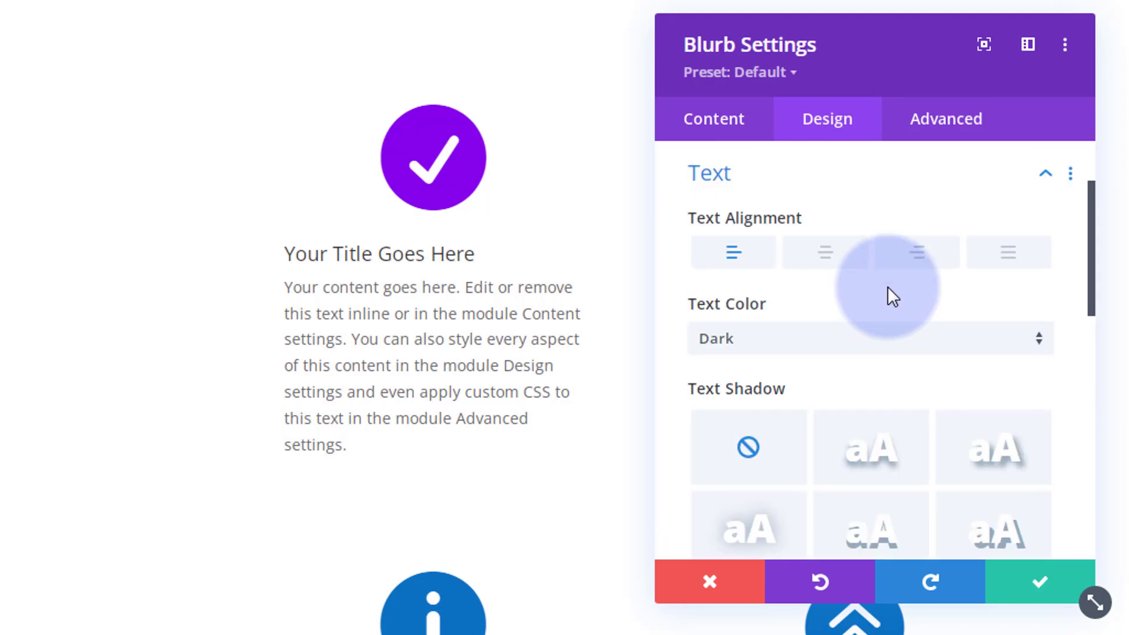
left_click(832, 259)
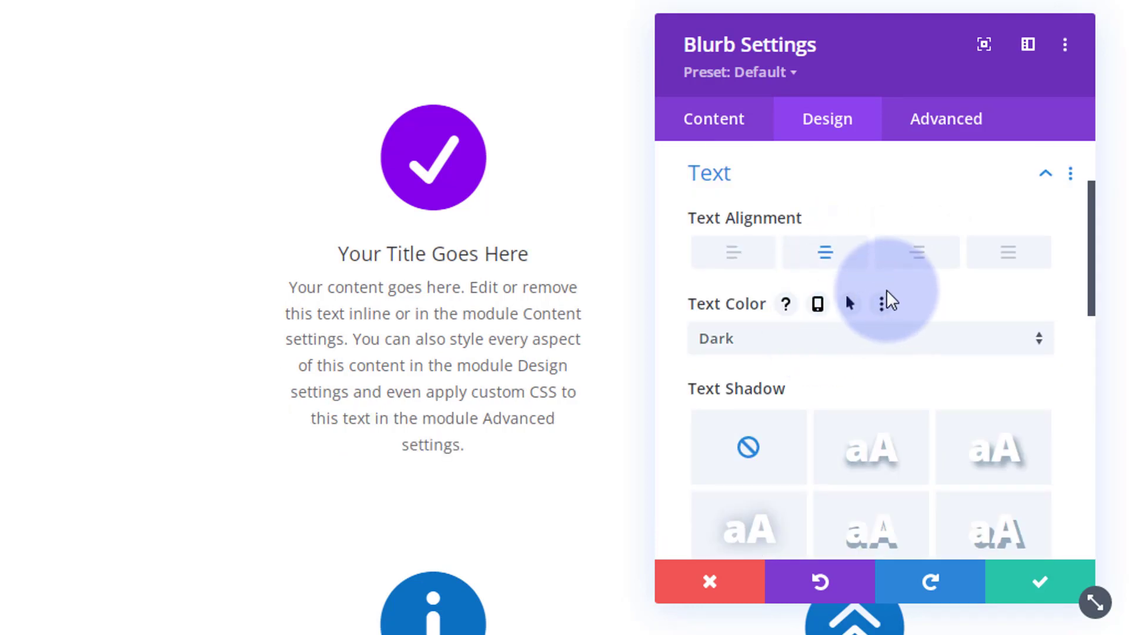
Step: Style the blurb's title text as all uppercase with a Bold font weight
scroll(885, 291, "down", 4)
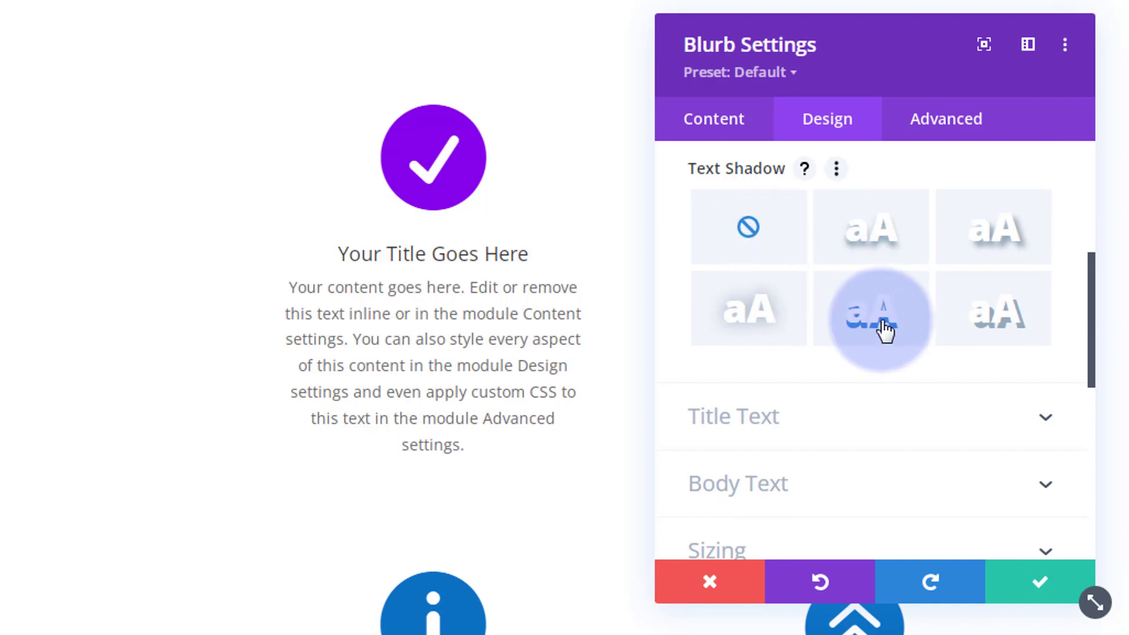
left_click(822, 424)
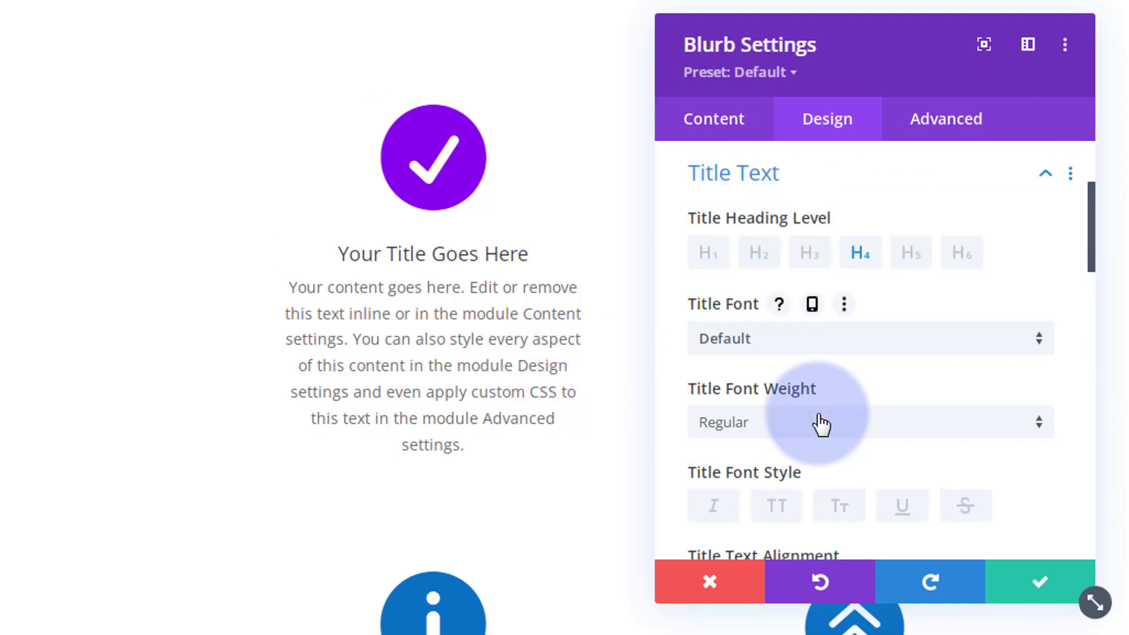
left_click(777, 517)
left_click(784, 423)
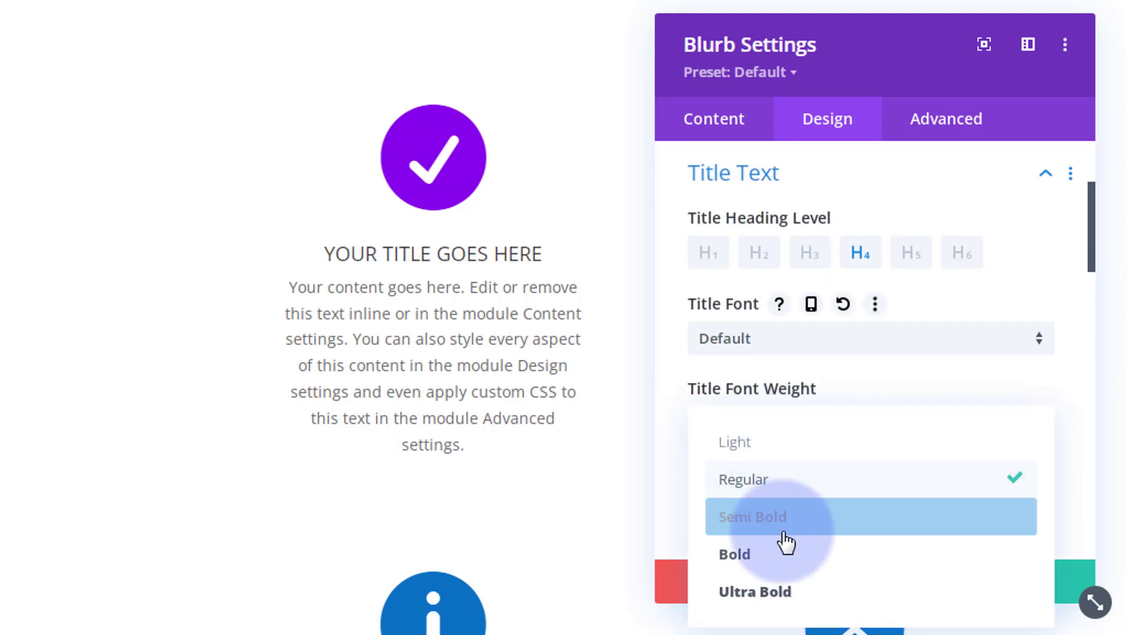
left_click(784, 557)
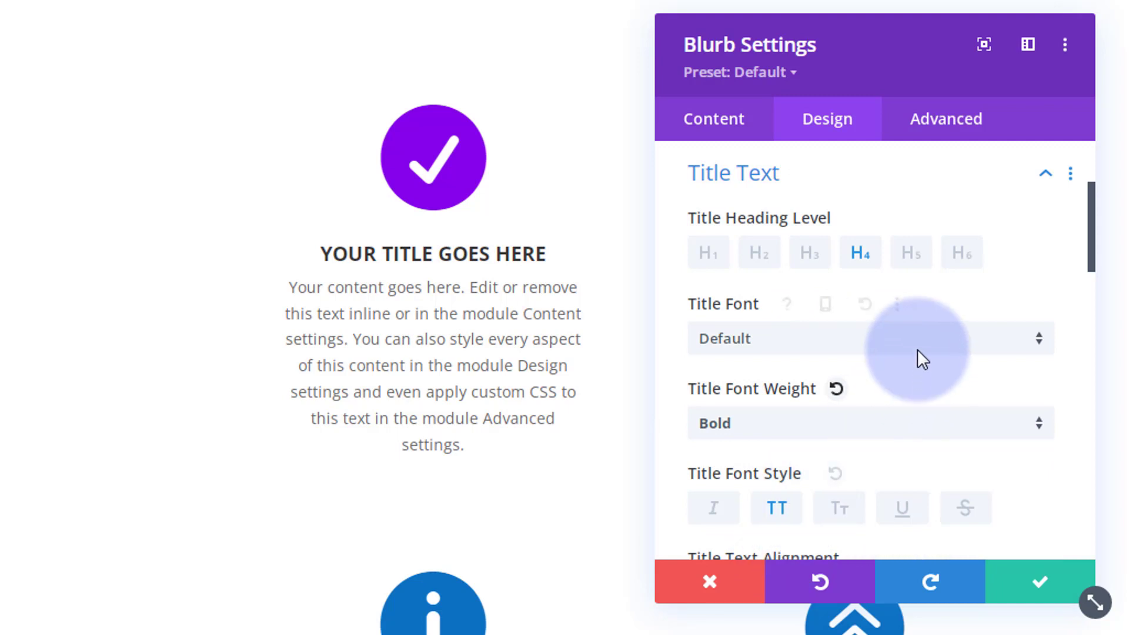
Step: Look through the fonts available for the blurb's body text and keep the Default font
scroll(913, 335, "down", 5)
scroll(766, 436, "down", 10)
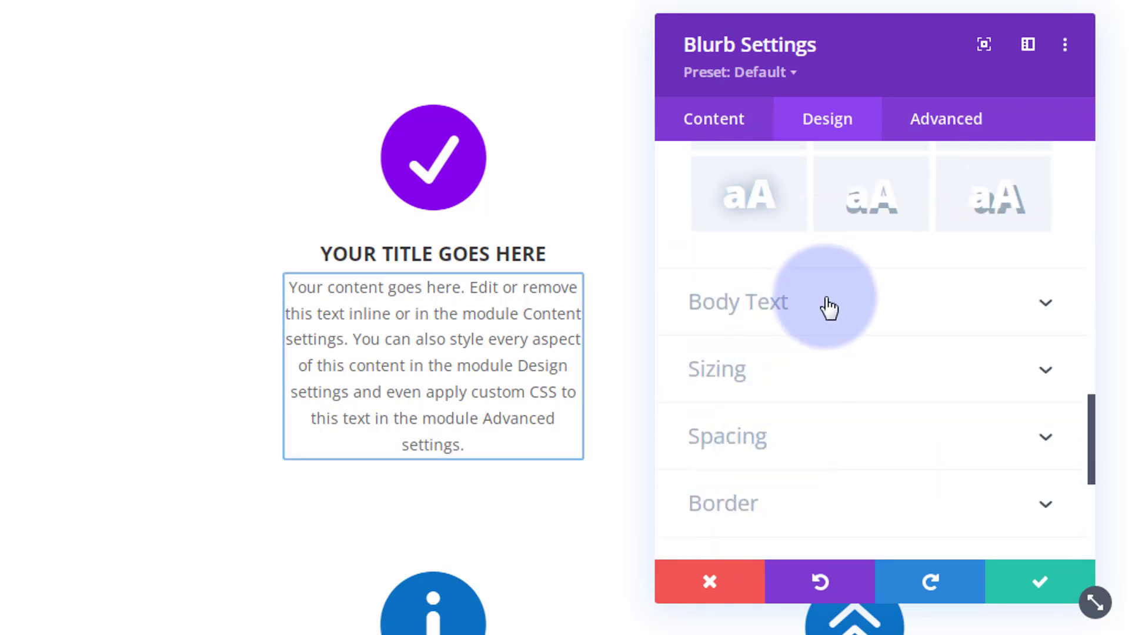
left_click(828, 304)
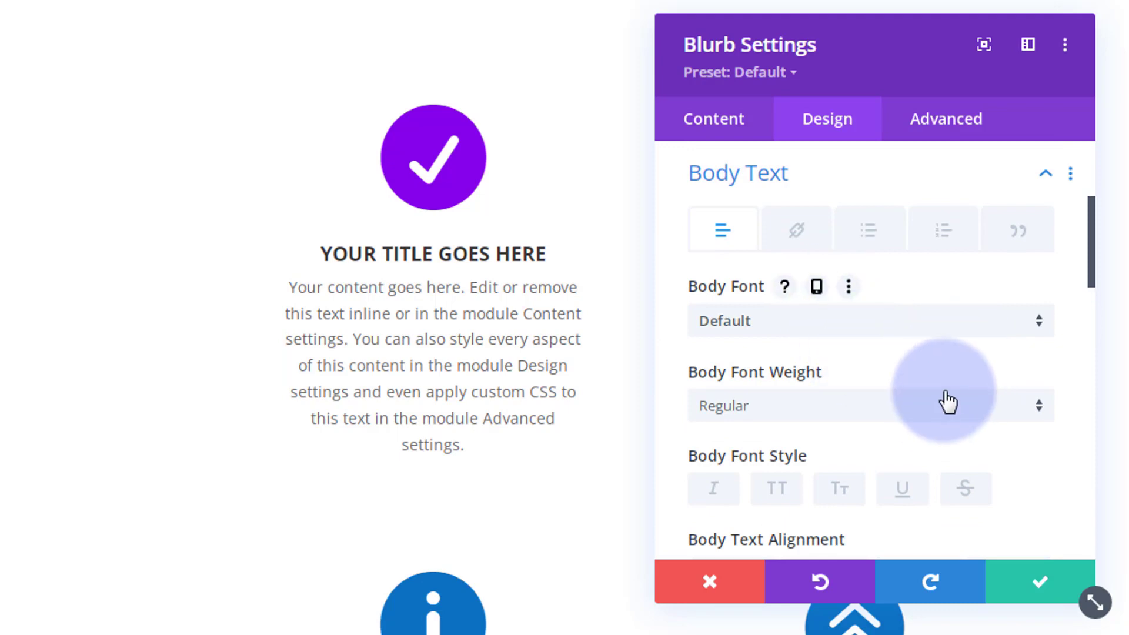
scroll(941, 394, "down", 2)
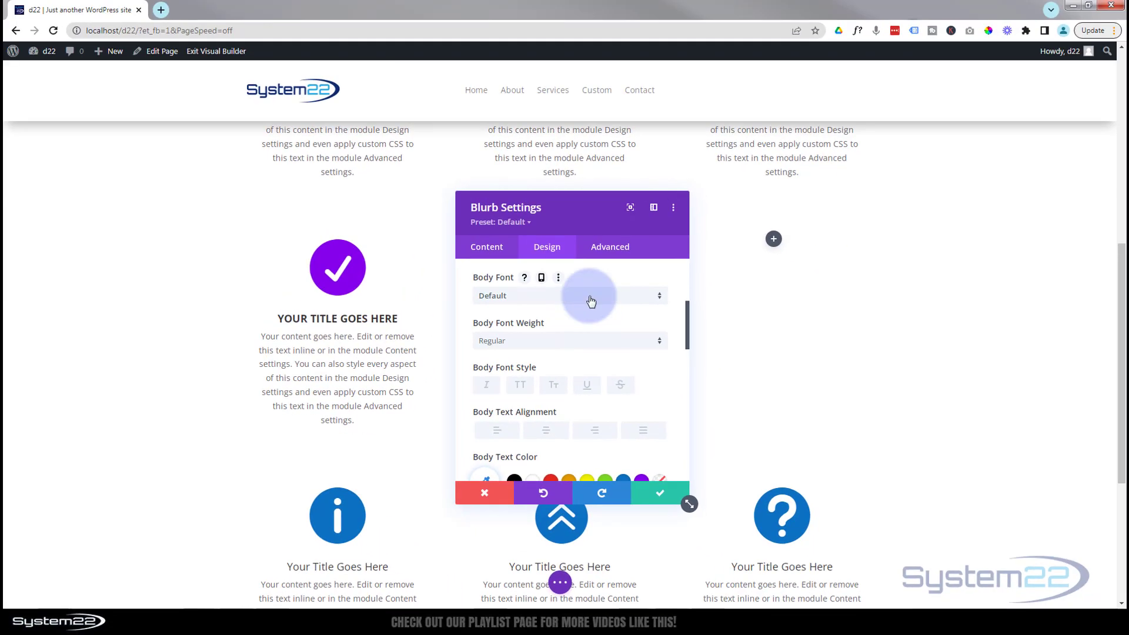
left_click(583, 296)
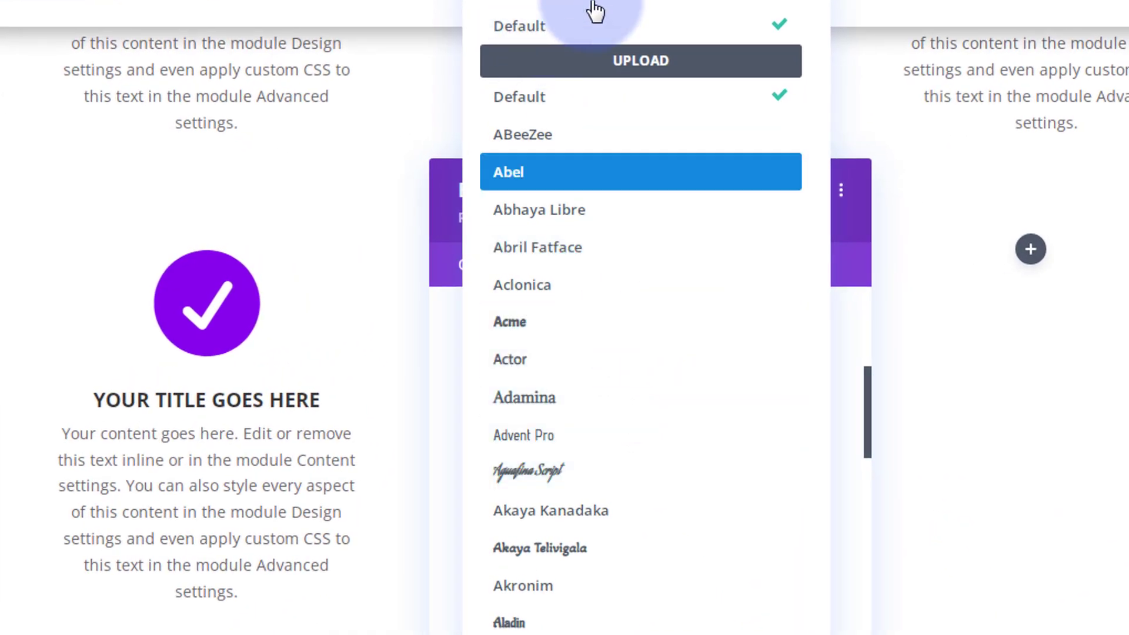
left_click(615, 28)
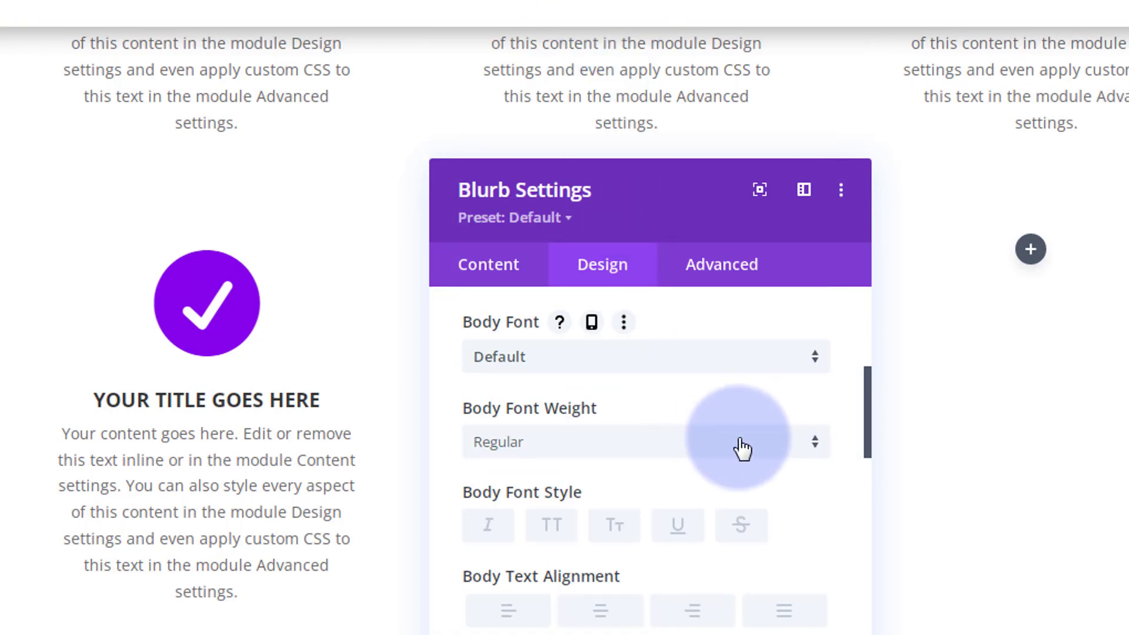
Step: Set the blurb's transition duration to 500 ms and its speed curve to Ease-In-Out, and save the blurb settings
mouse_move(310, 487)
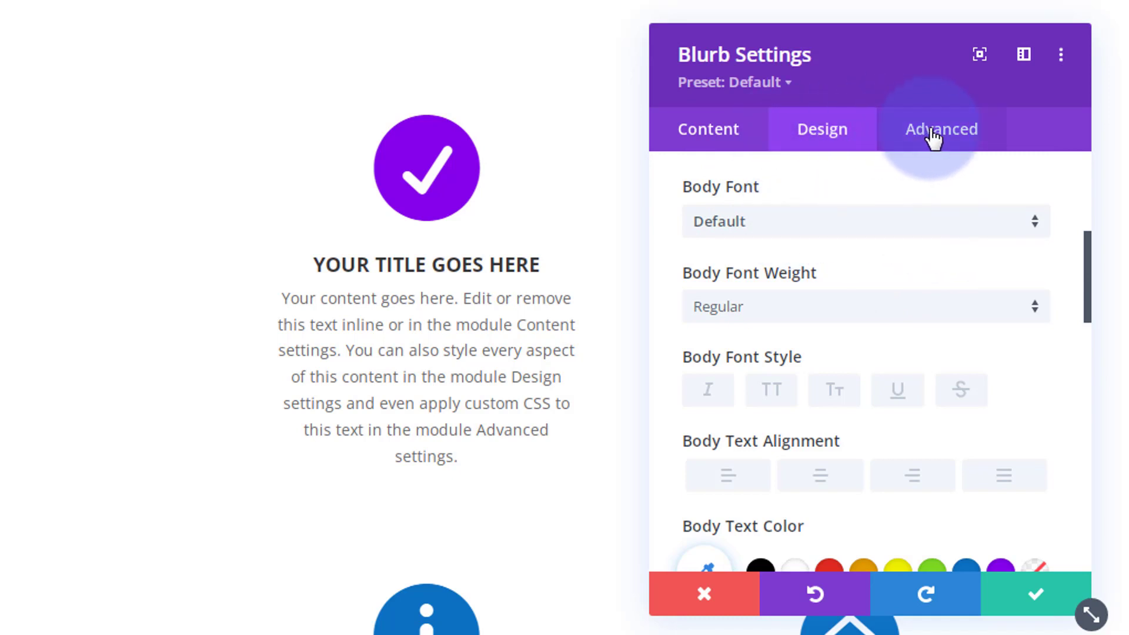
left_click(951, 138)
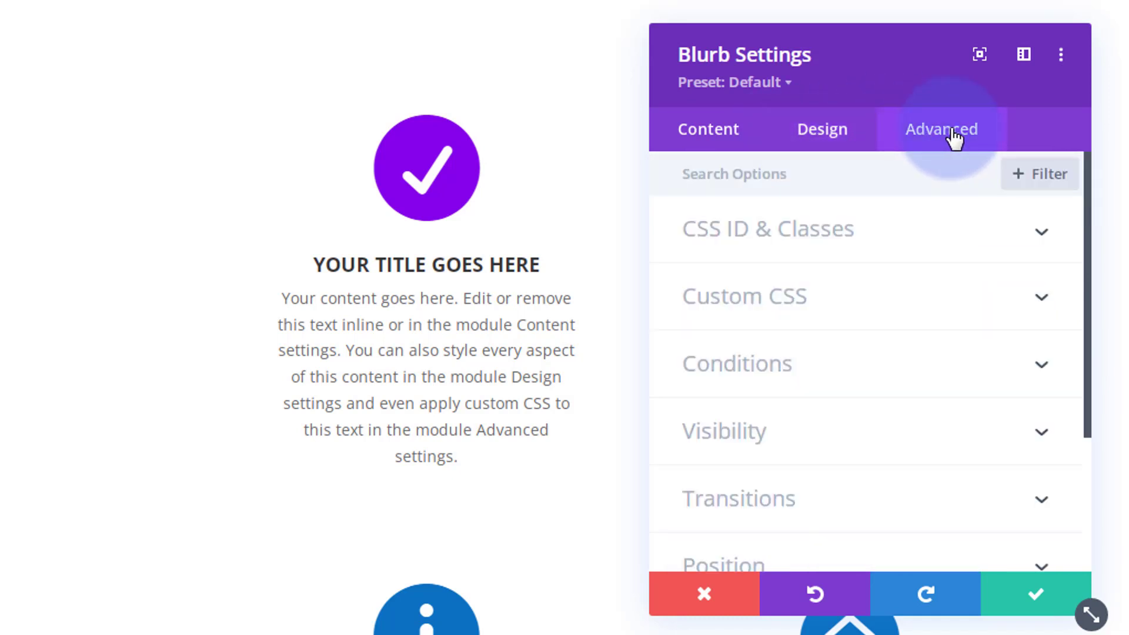
left_click(900, 497)
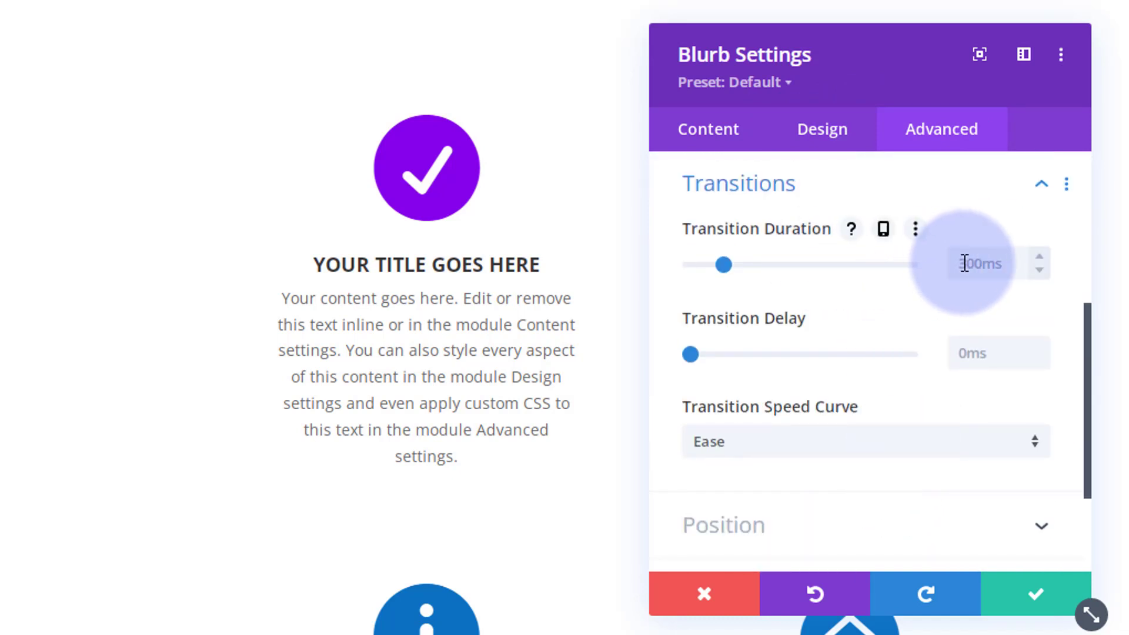
left_click_drag(723, 264, 749, 263)
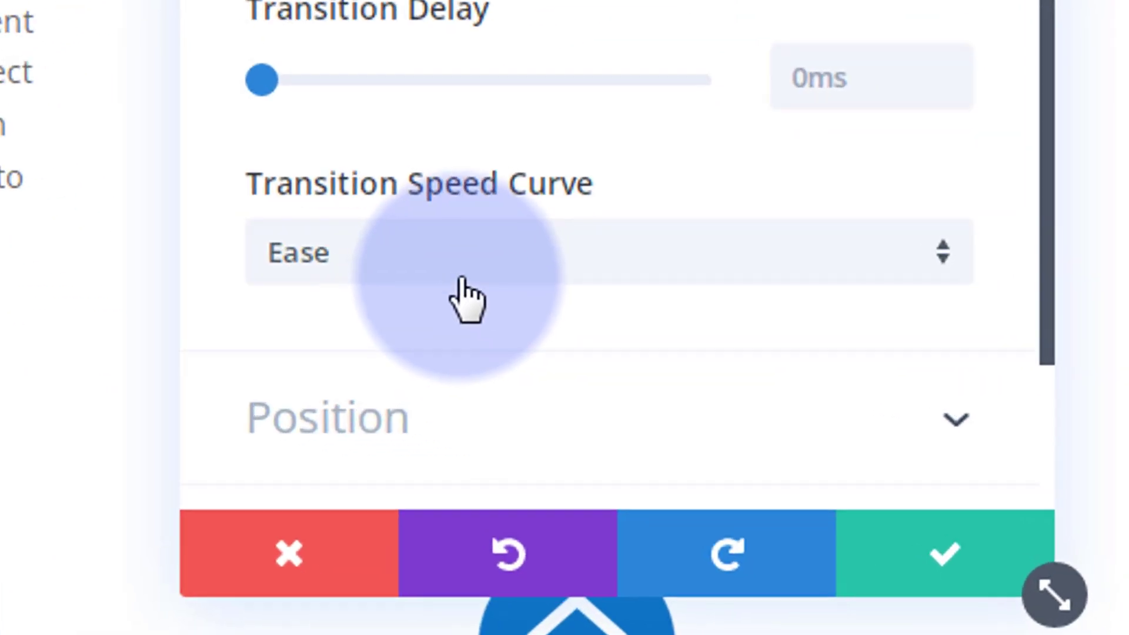
left_click(748, 422)
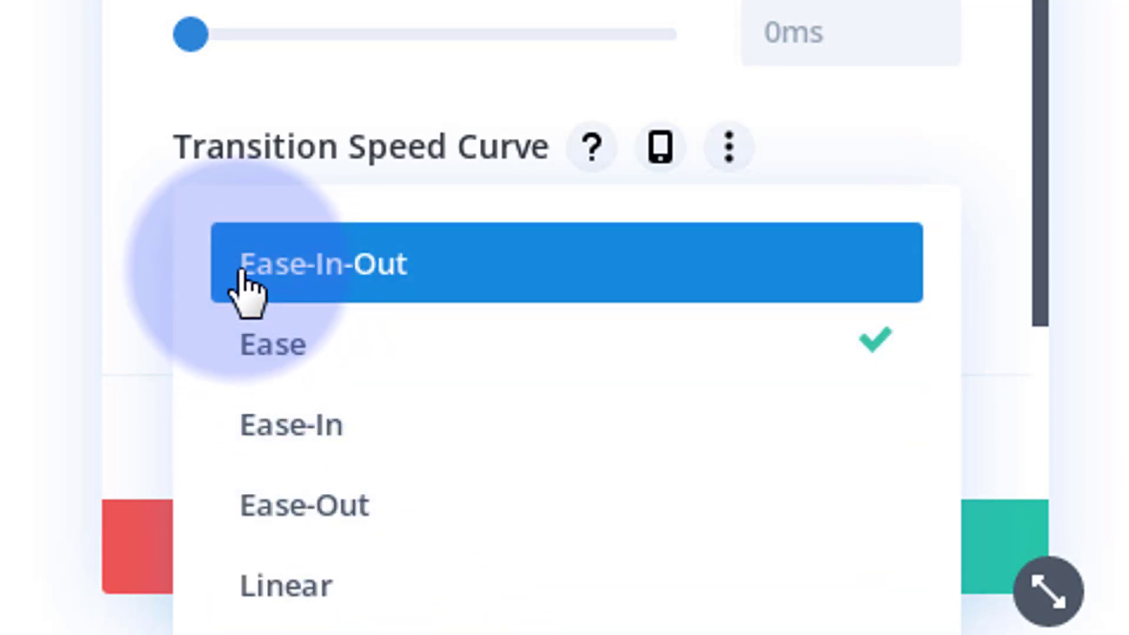
left_click(353, 286)
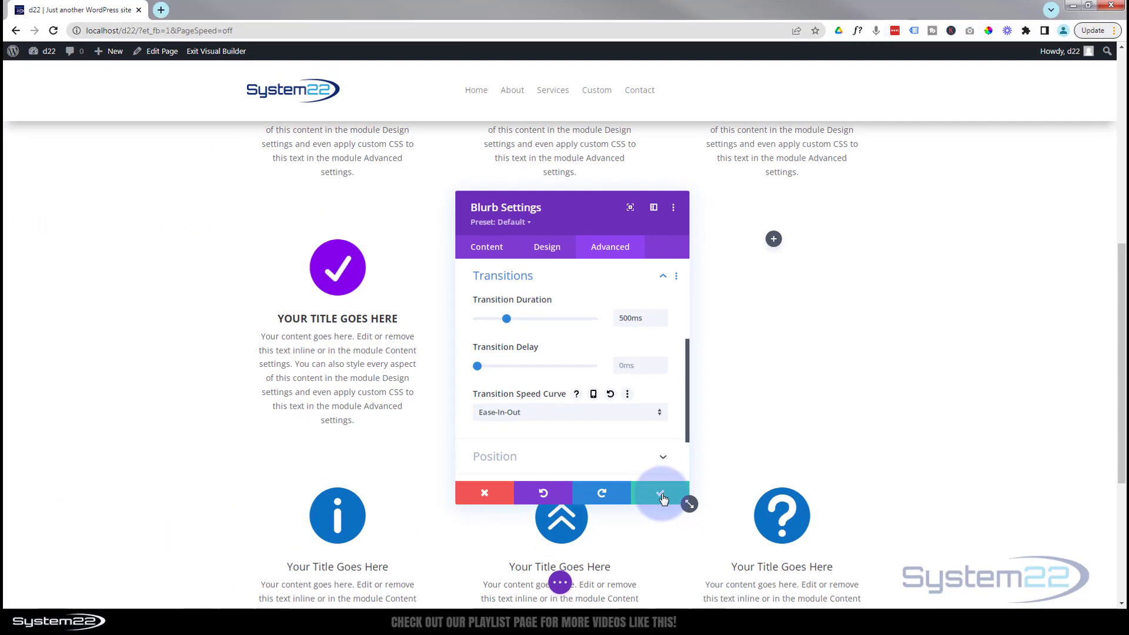
left_click(661, 496)
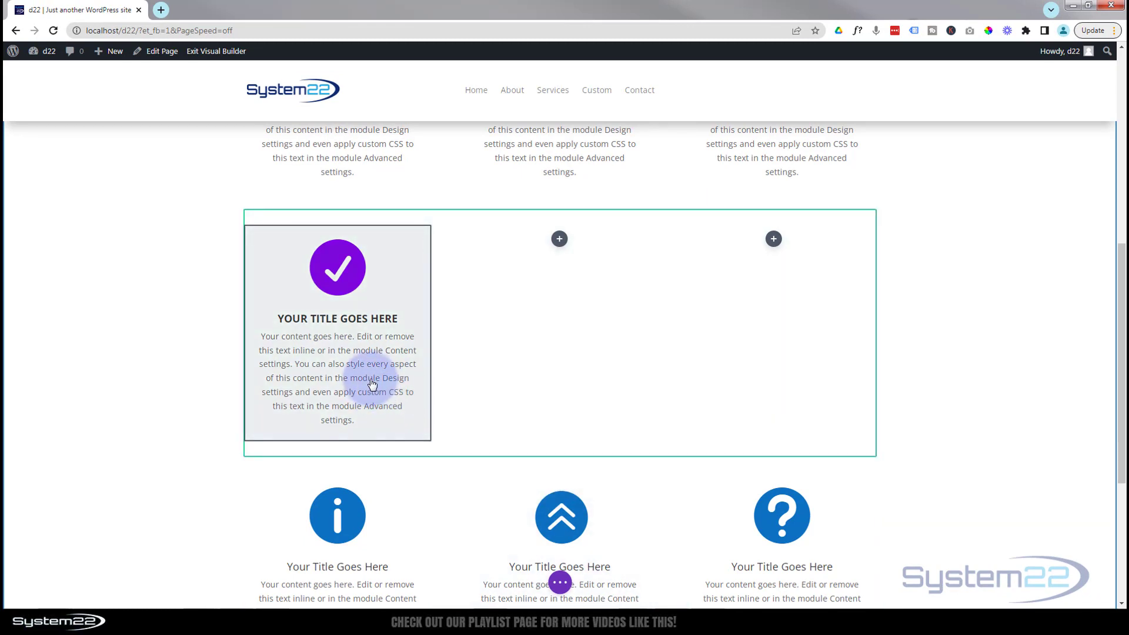
Step: Duplicate the finished blurb twice and move the copies into the row's empty second and third columns
mouse_move(373, 379)
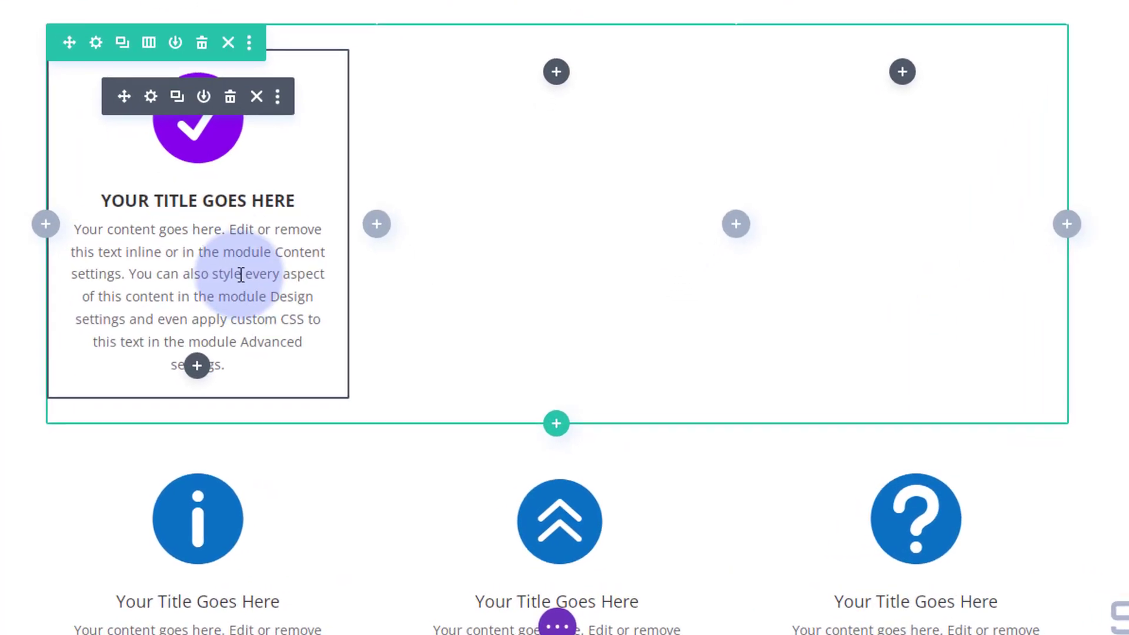
left_click(168, 90)
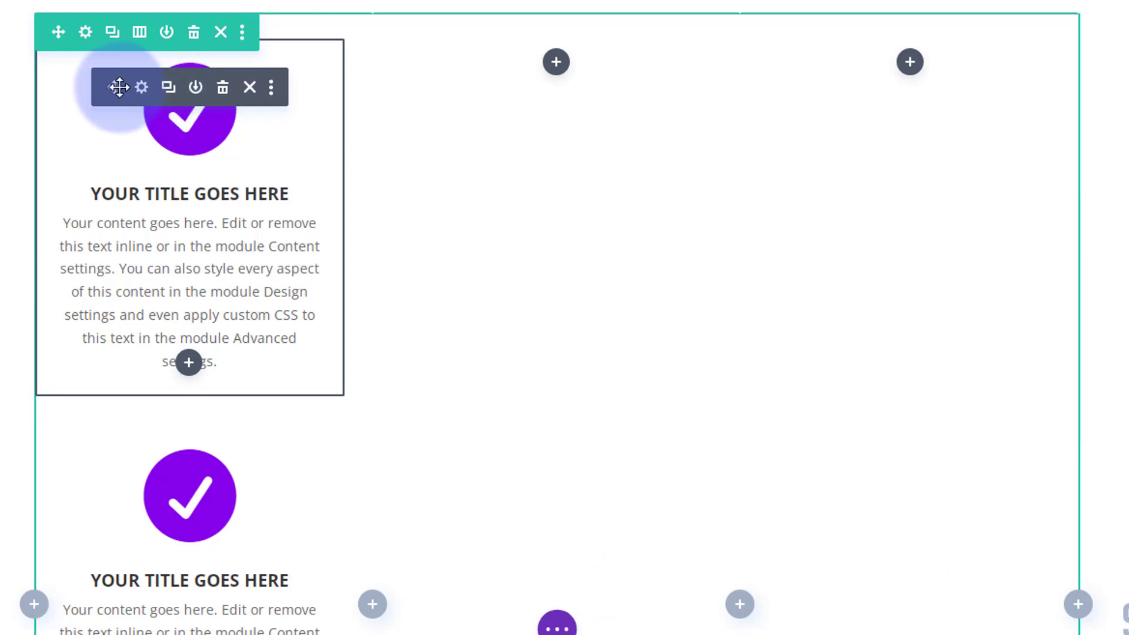
left_click(167, 87)
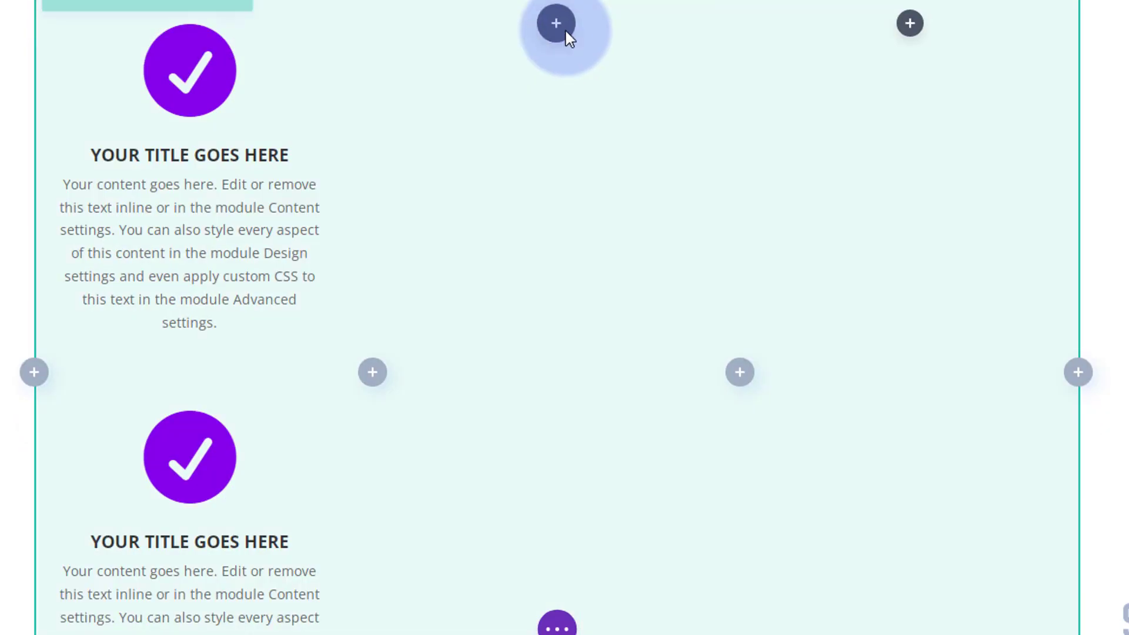
left_click(555, 31)
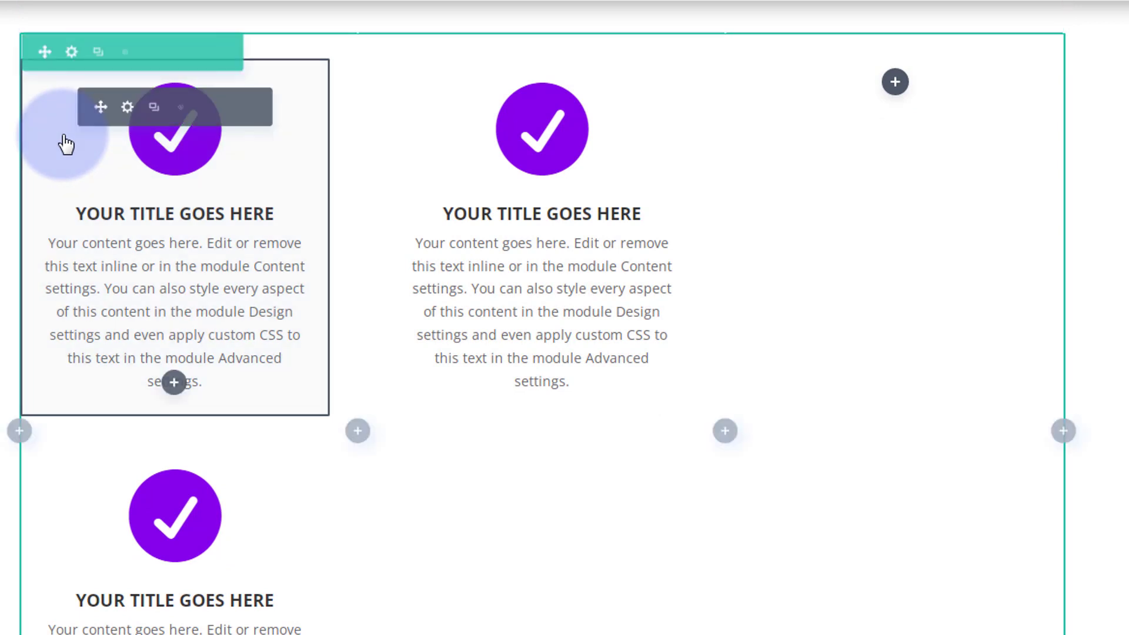
left_click(207, 106)
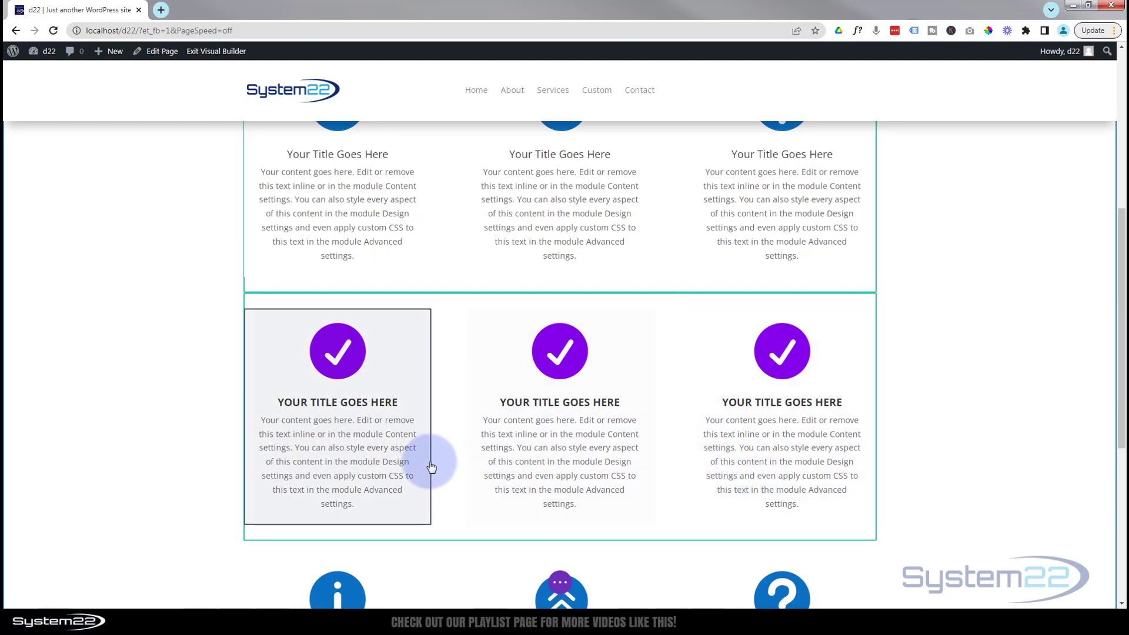
left_click(329, 463)
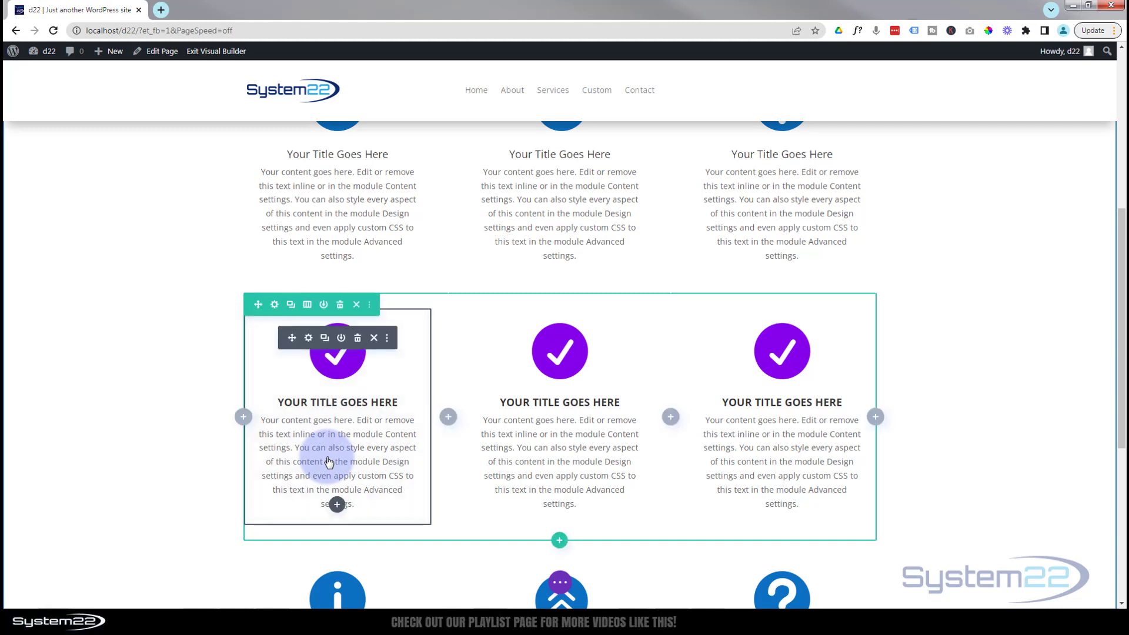
Step: Set the first purple checkmark blurb's height to 370px in its sizing settings and save the blurb
left_click(309, 338)
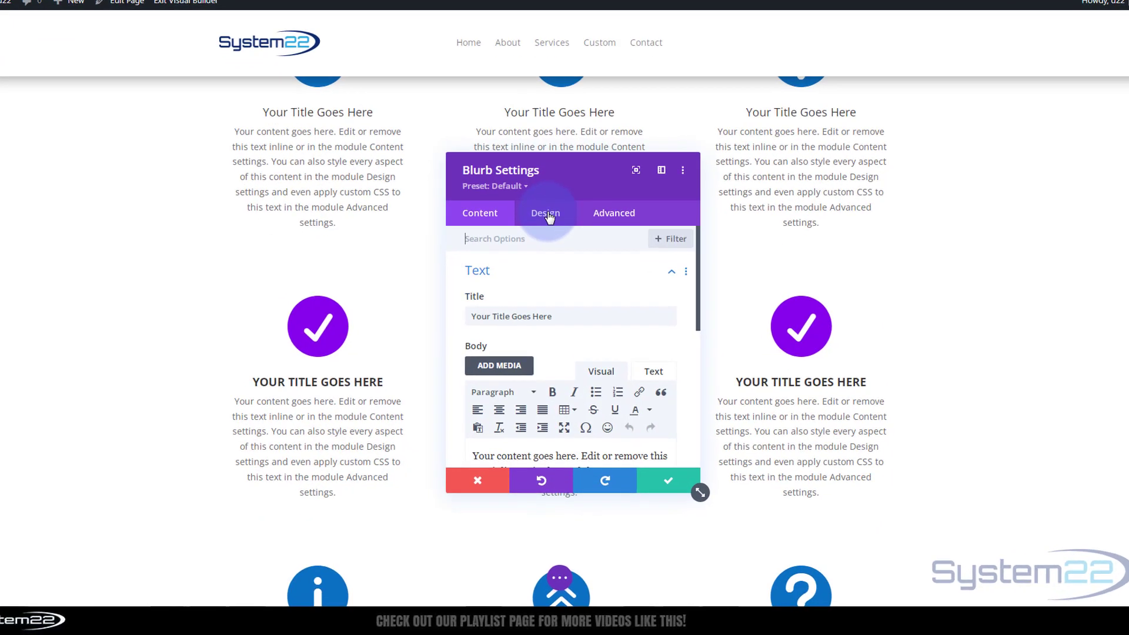
left_click(549, 217)
scroll(603, 194, "down", 2)
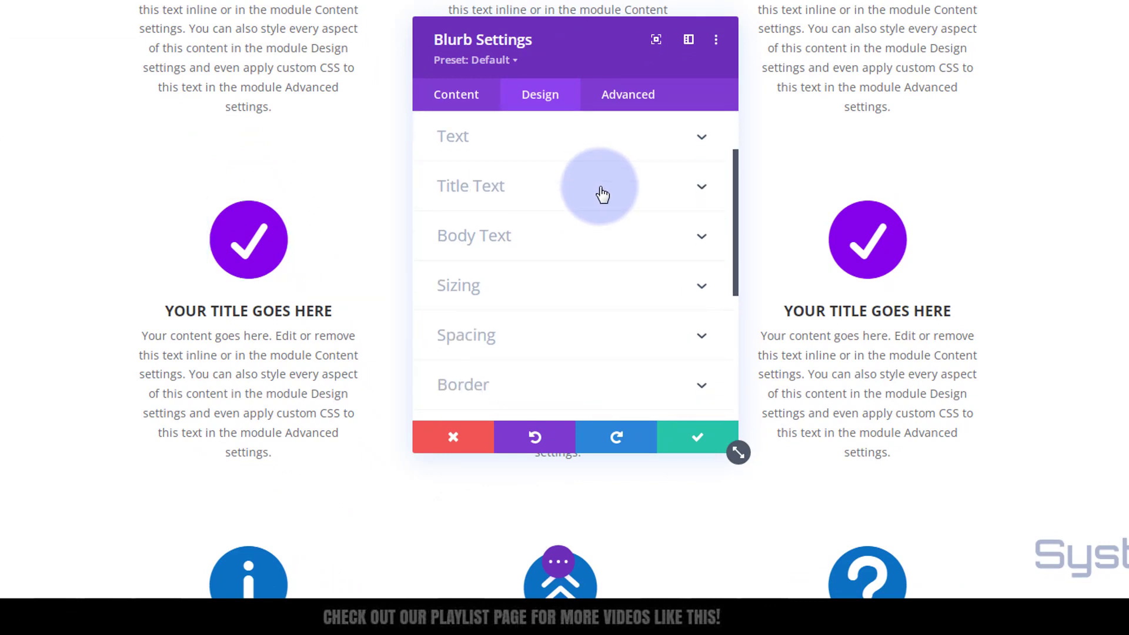
scroll(603, 194, "down", 2)
left_click(504, 220)
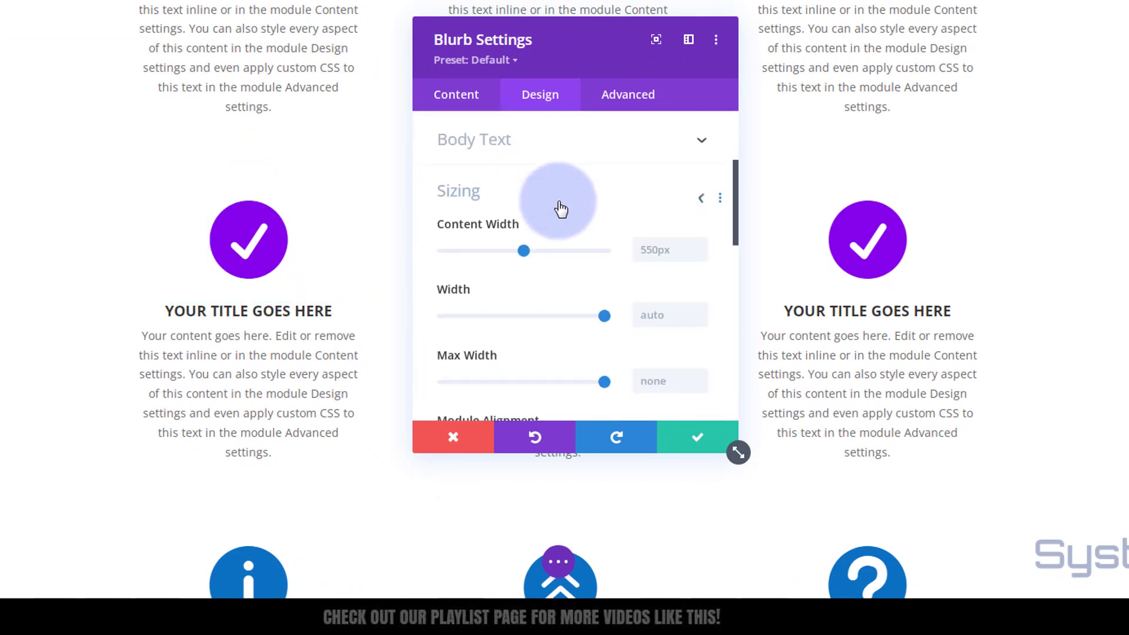
scroll(575, 206, "down", 5)
scroll(575, 206, "down", 1)
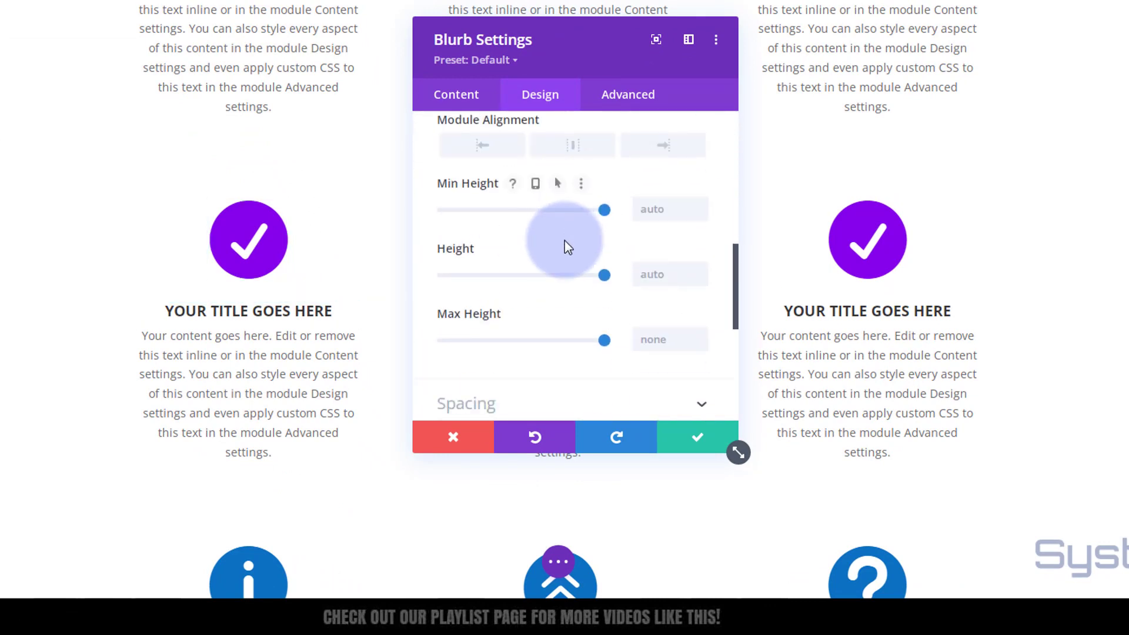
left_click(650, 282)
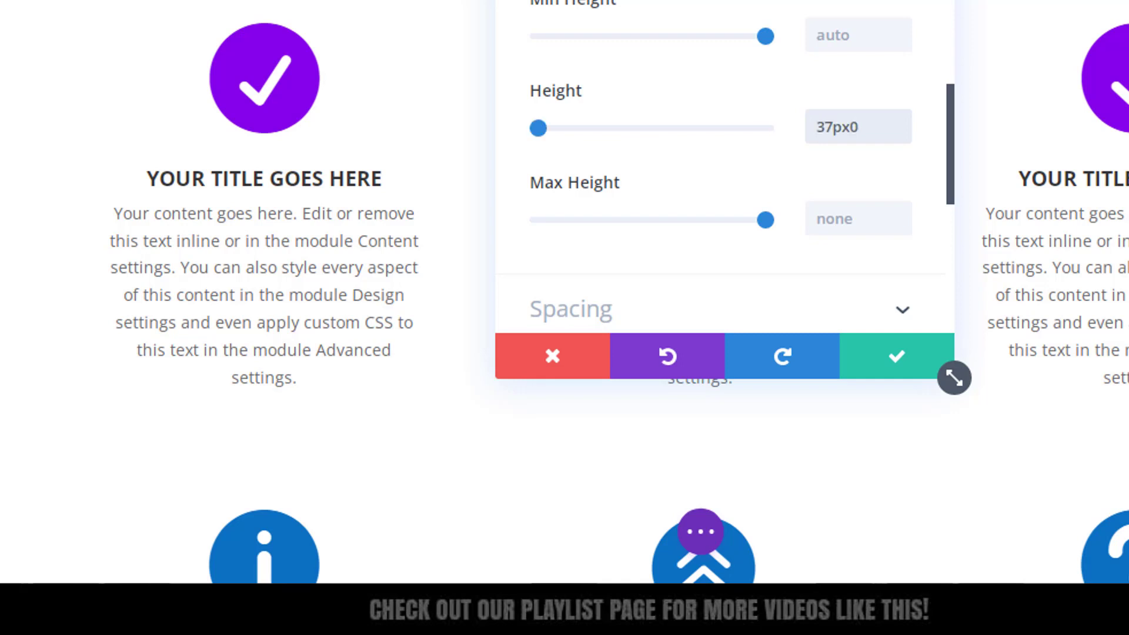
double_click(841, 123)
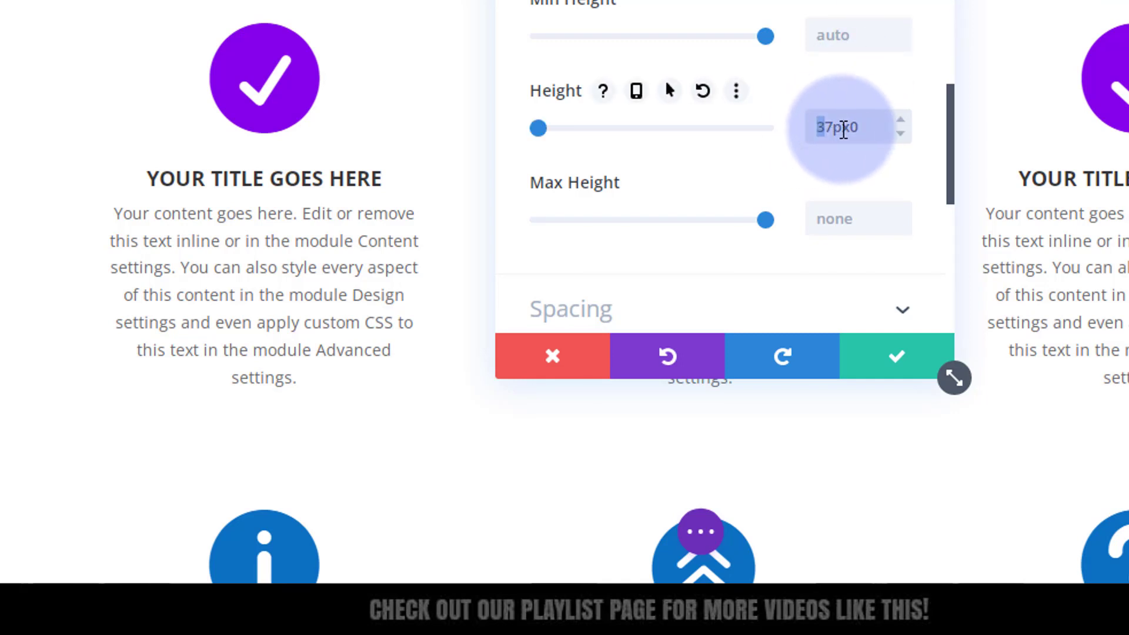
type("37")
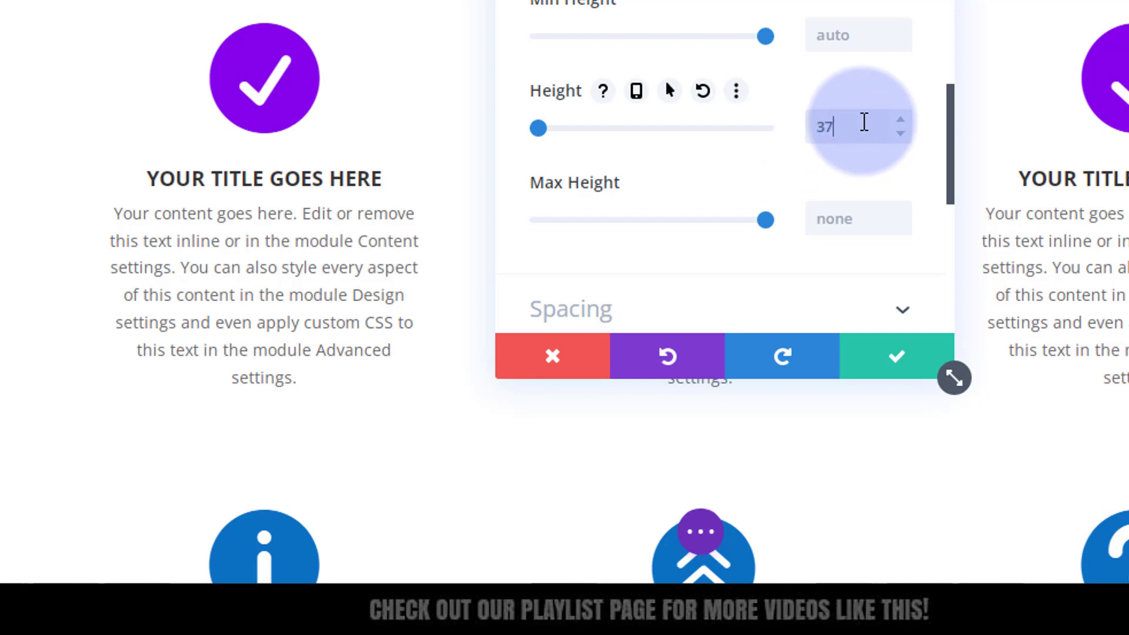
type("5px")
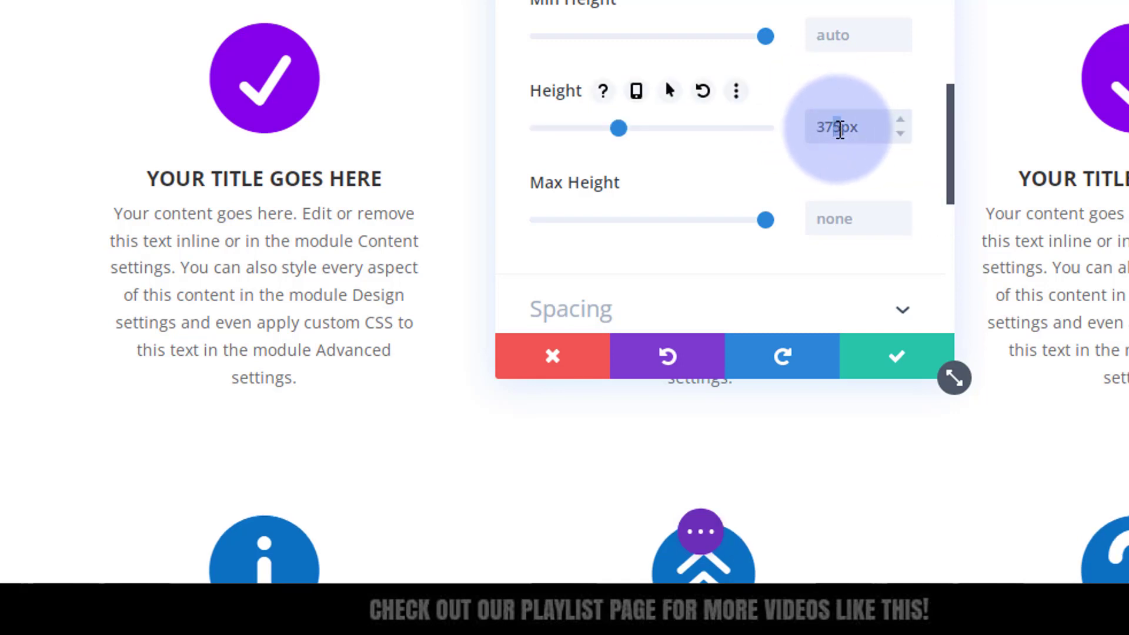
left_click_drag(840, 129, 846, 128)
type("0")
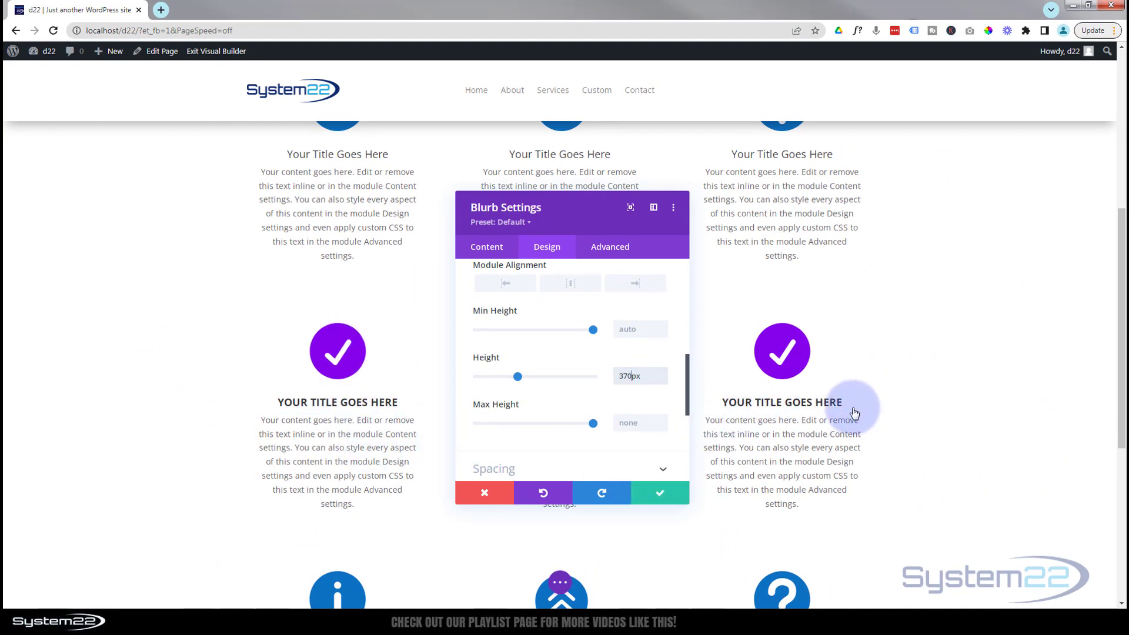
left_click(662, 494)
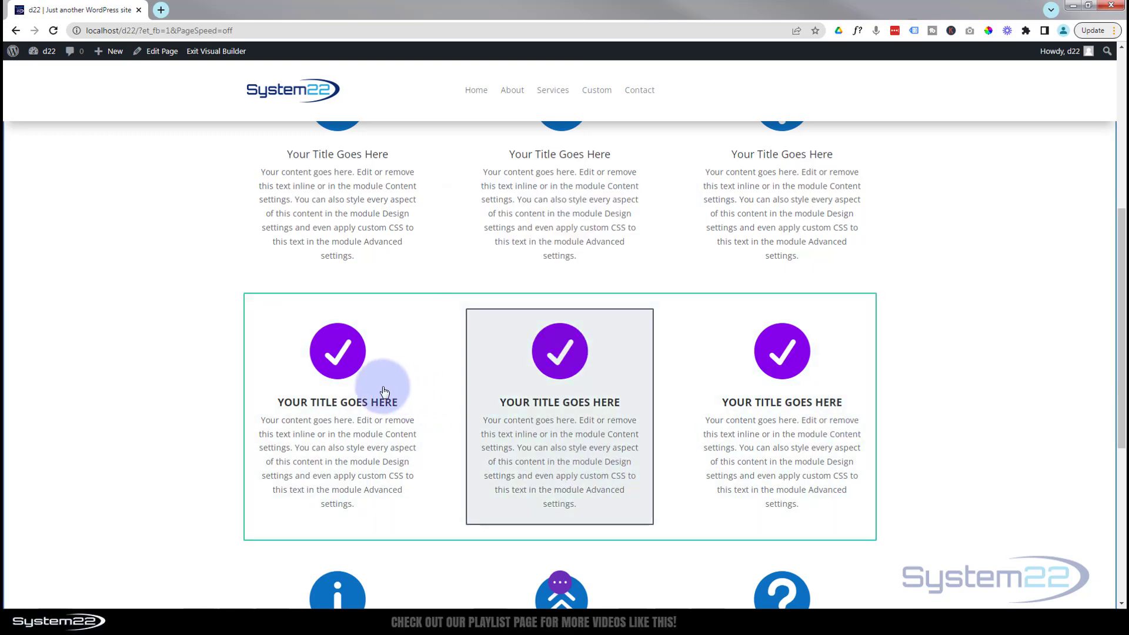
Step: Extend the first purple blurb's styles to all blurbs throughout This Row
right_click(372, 386)
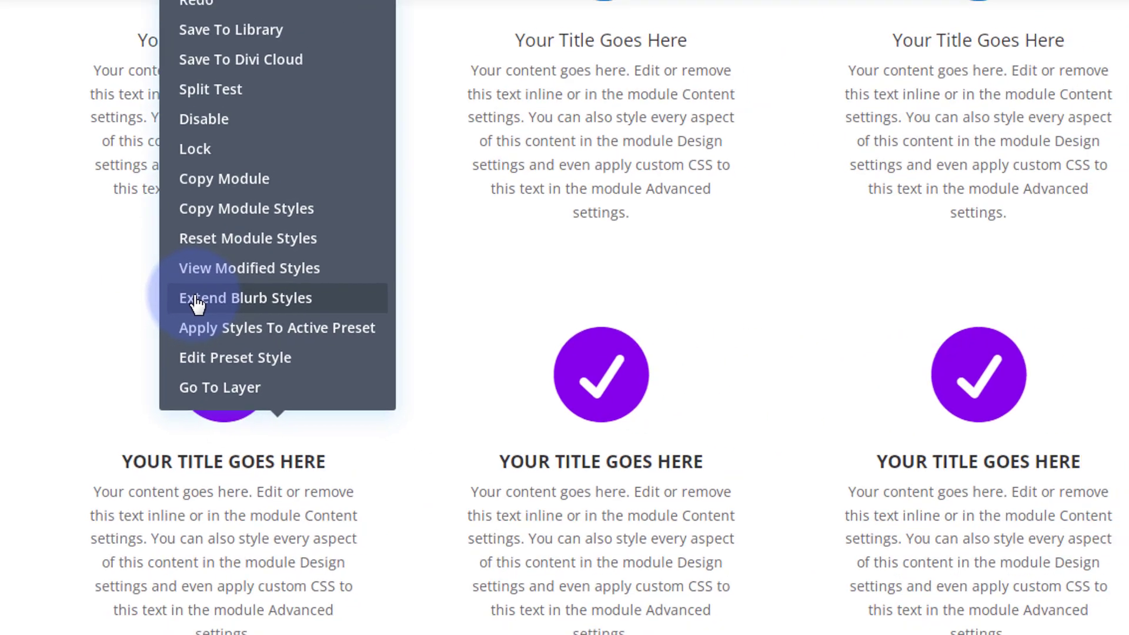
left_click(320, 288)
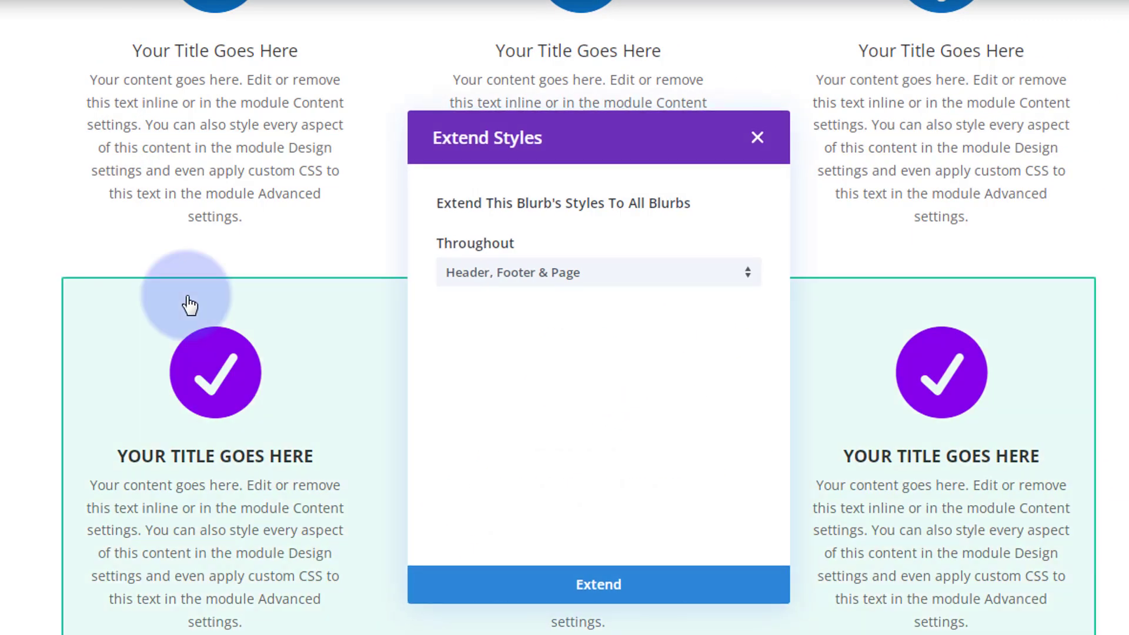
left_click(590, 276)
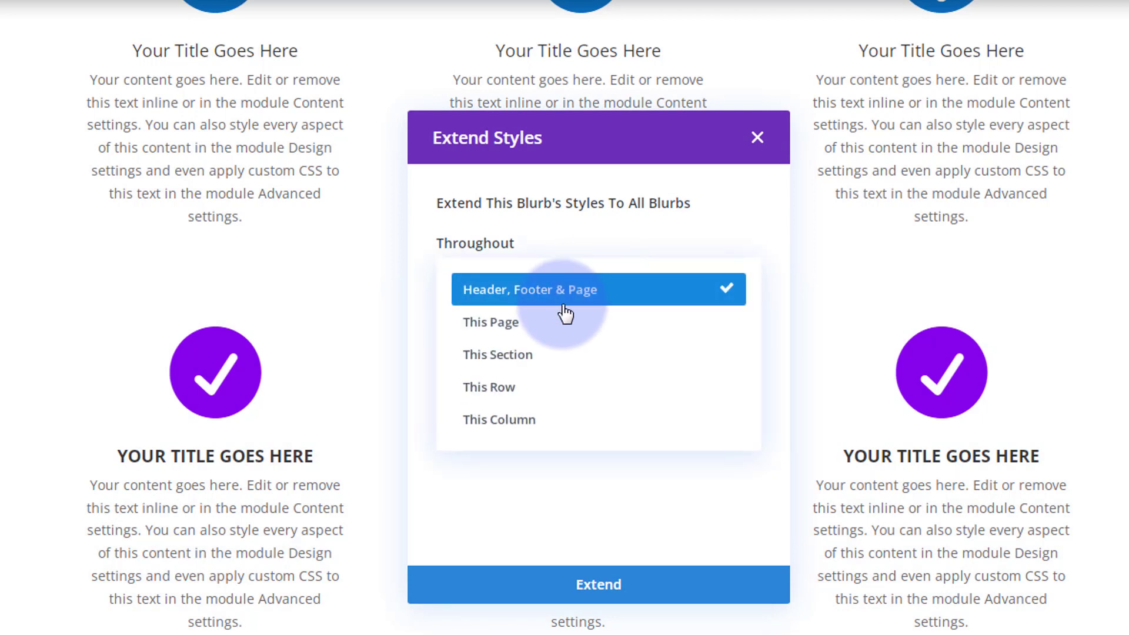
left_click(495, 389)
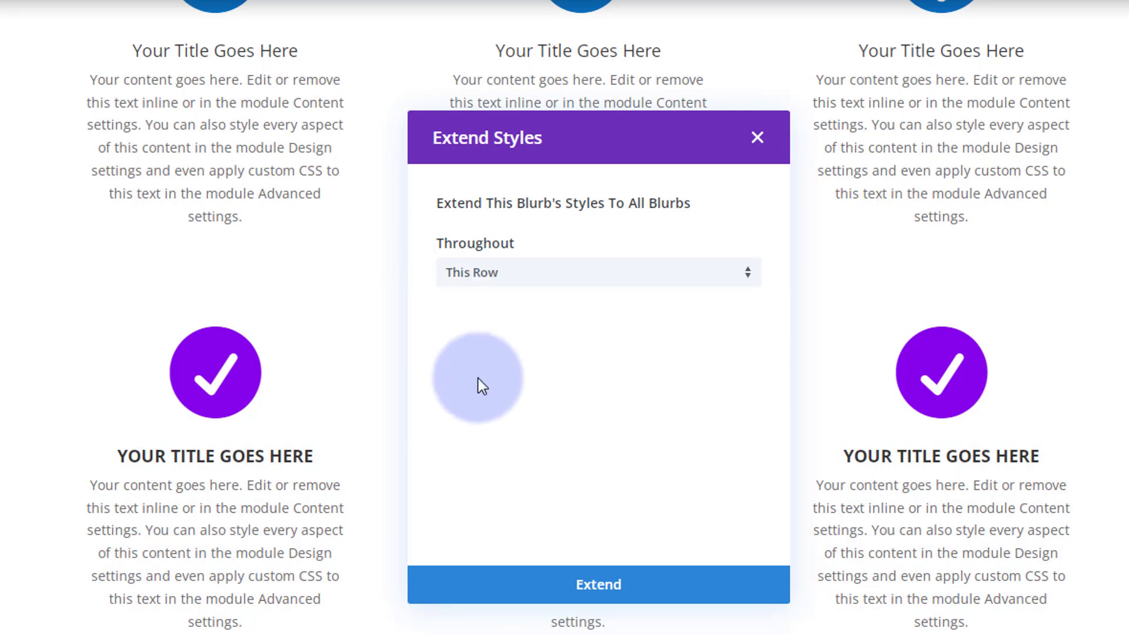
left_click(645, 586)
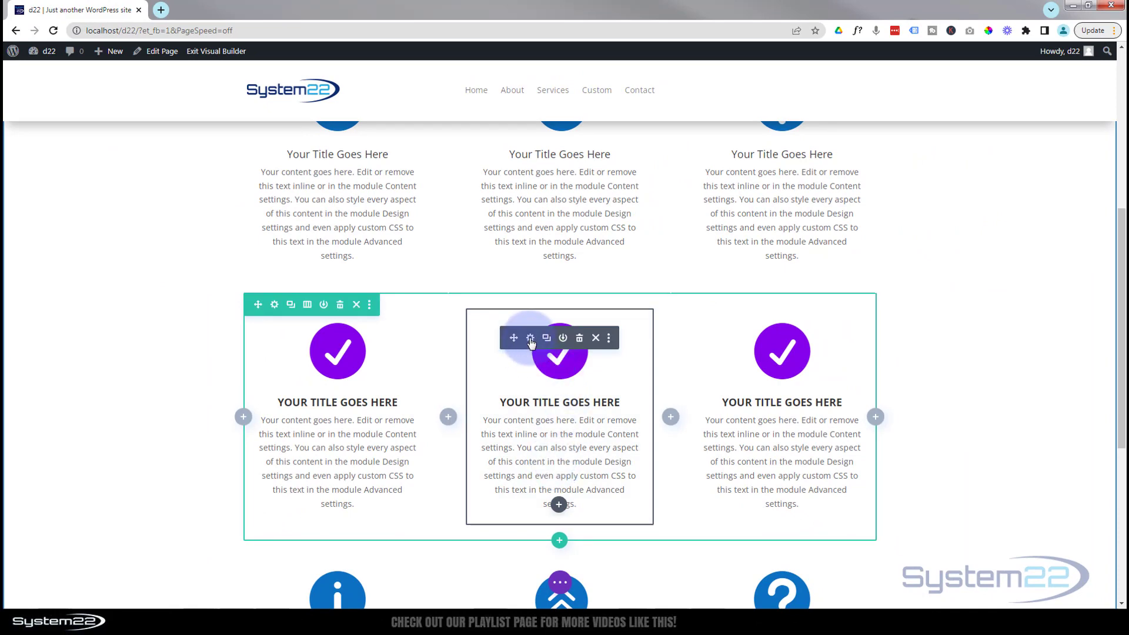
Step: Shorten the middle purple blurb's body text so it ends after "in the module Content settings."
left_click(531, 339)
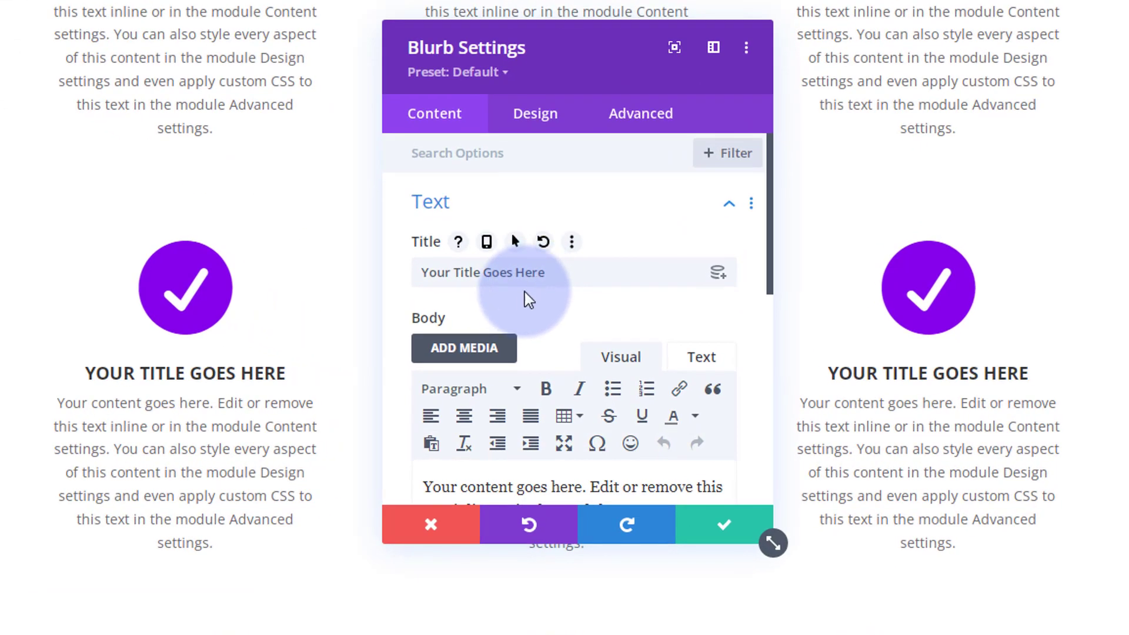
scroll(529, 323, "down", 3)
left_click_drag(494, 337, 658, 420)
key("BackSpace")
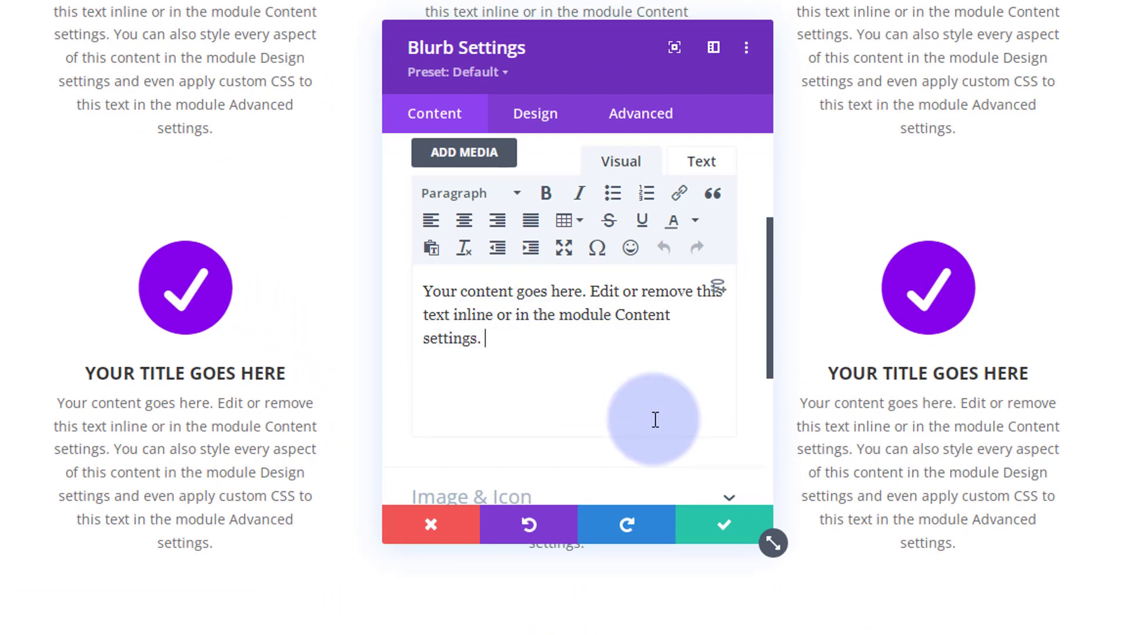
Step: Change the middle blurb's icon to the solid circle with double upward chevrons and save the blurb settings
left_click(532, 428)
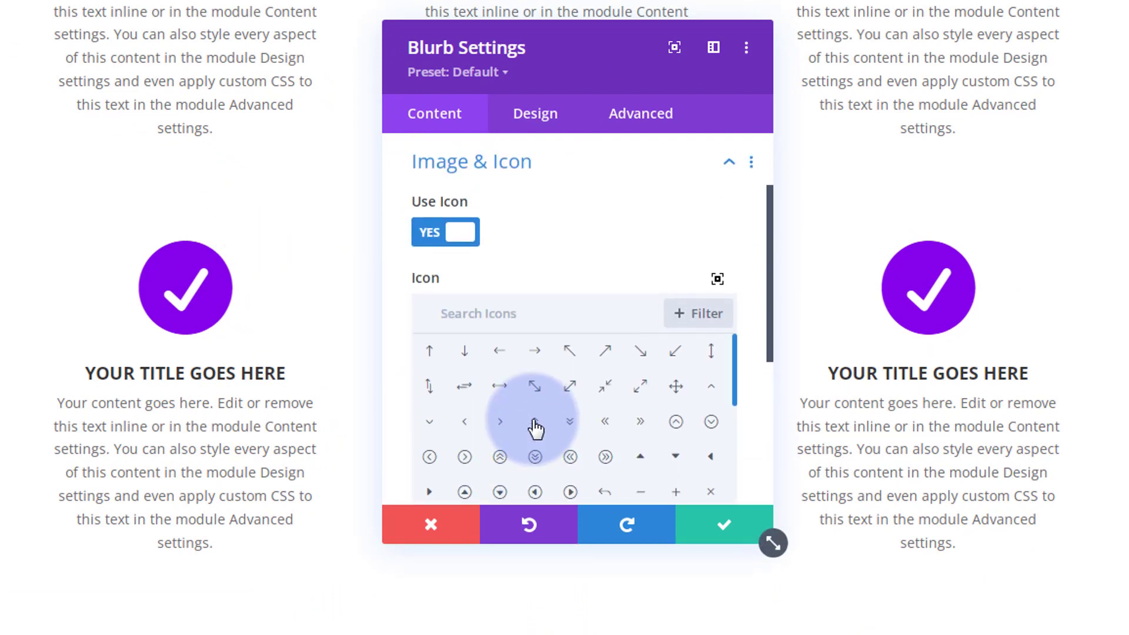
scroll(527, 403, "down", 10)
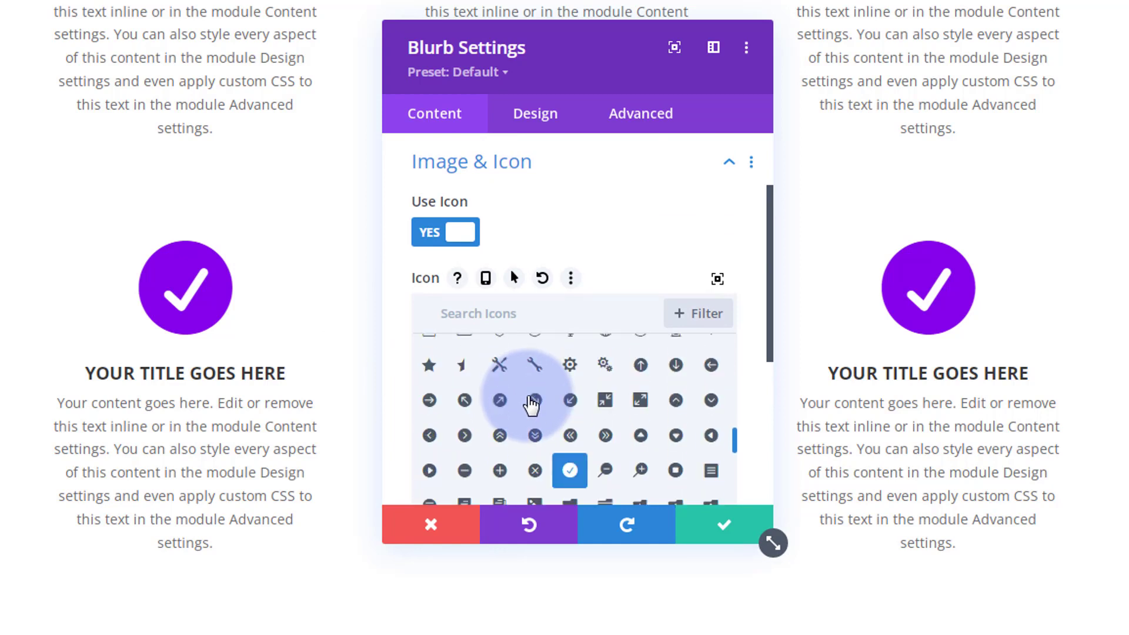
left_click(501, 407)
left_click(718, 533)
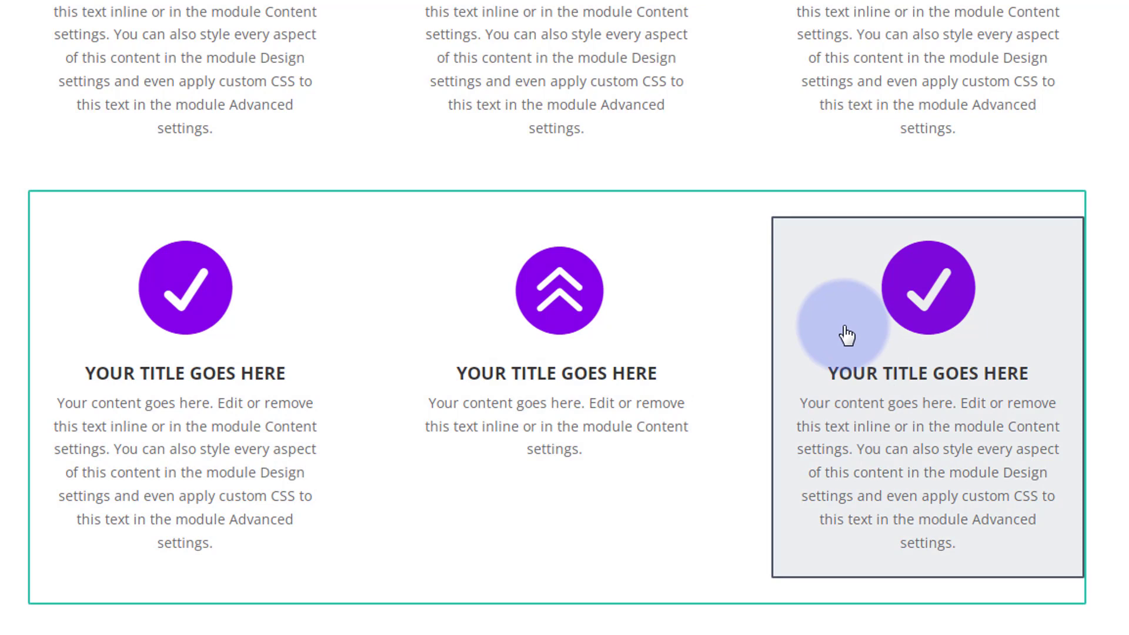
Step: Shorten the third purple blurb's body text so it ends after "every aspect of this content in the module"
mouse_move(909, 268)
scroll(881, 200, "down", 1)
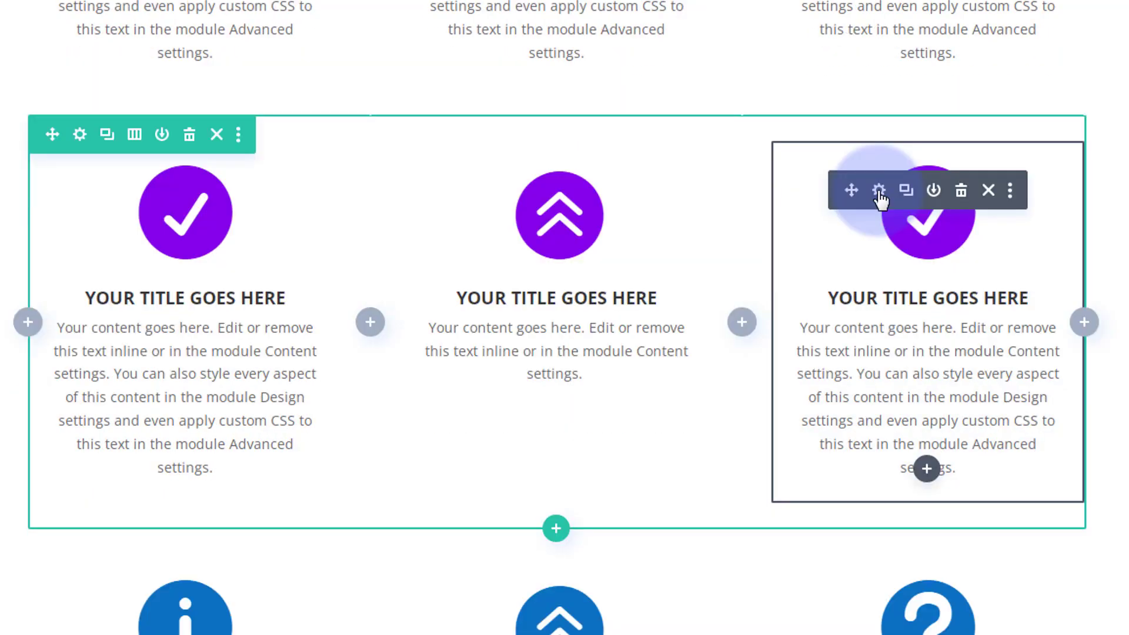
left_click(879, 190)
scroll(583, 320, "down", 3)
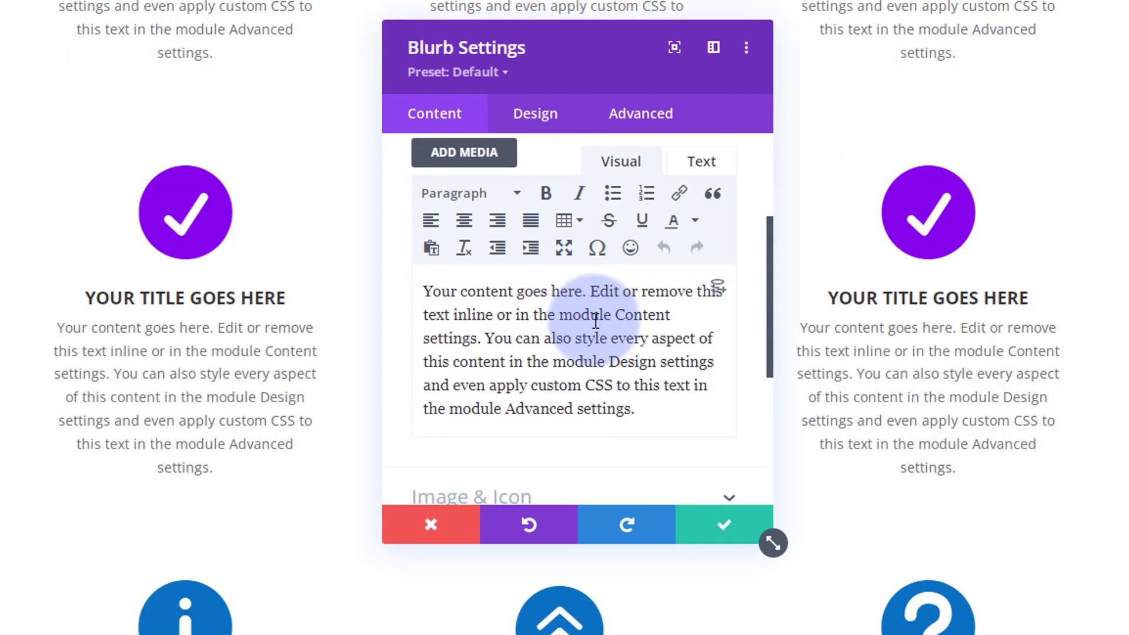
scroll(595, 320, "down", 2)
left_click_drag(610, 264, 660, 315)
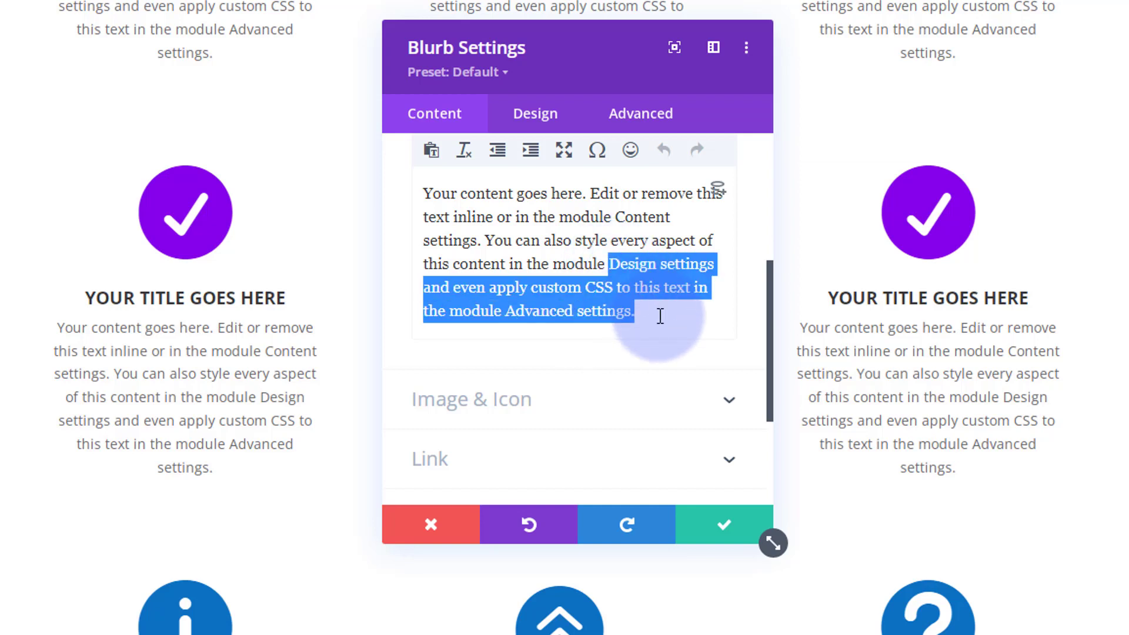
key("BackSpace")
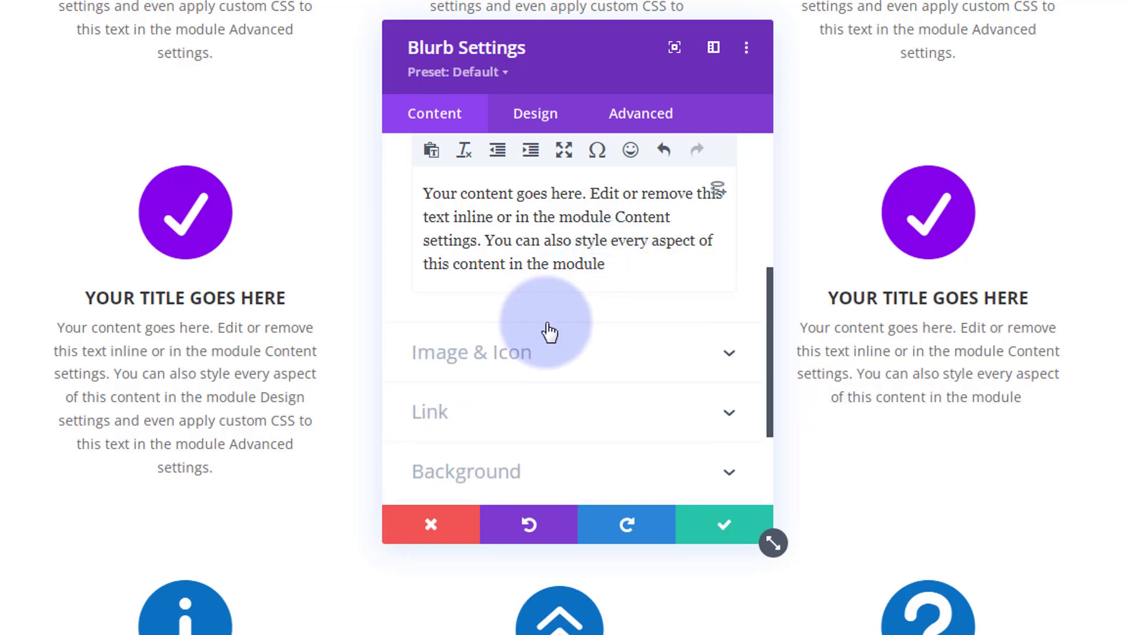
Step: Change the third blurb's icon to the solid circle with a plus sign and save the blurb settings
scroll(552, 327, "down", 3)
left_click(582, 235)
scroll(592, 416, "down", 5)
scroll(595, 419, "down", 3)
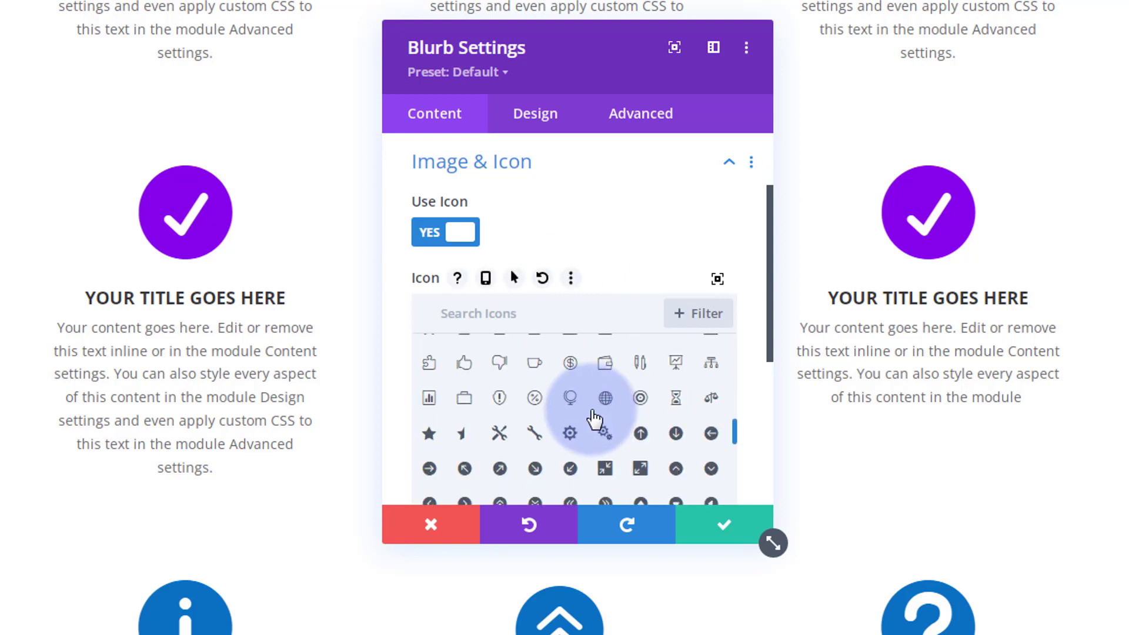
scroll(596, 419, "down", 3)
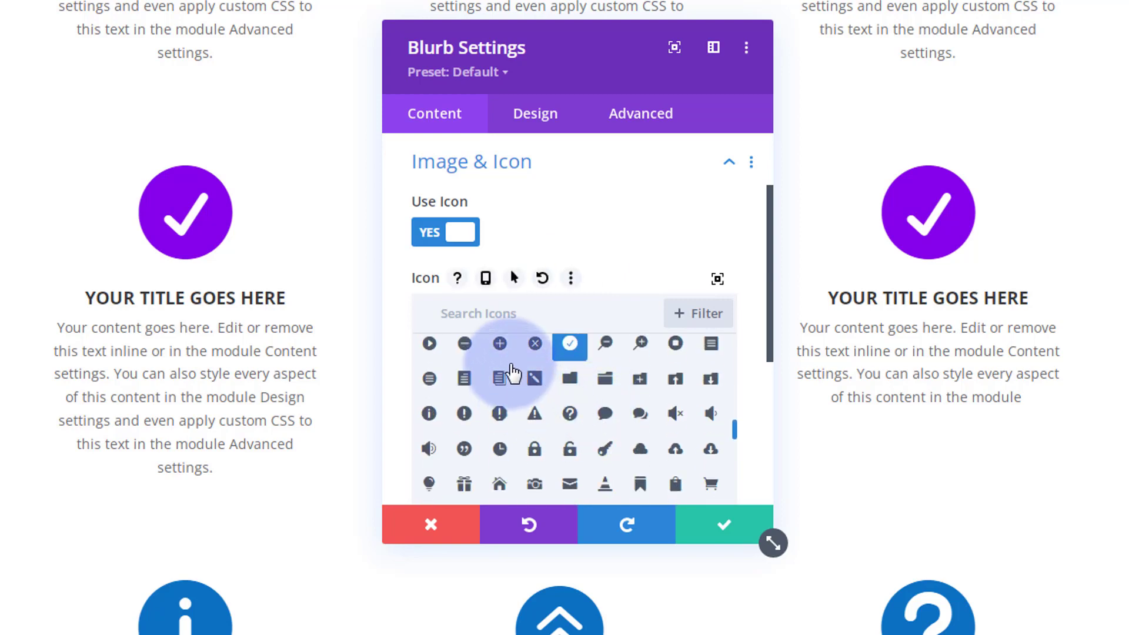
left_click(500, 344)
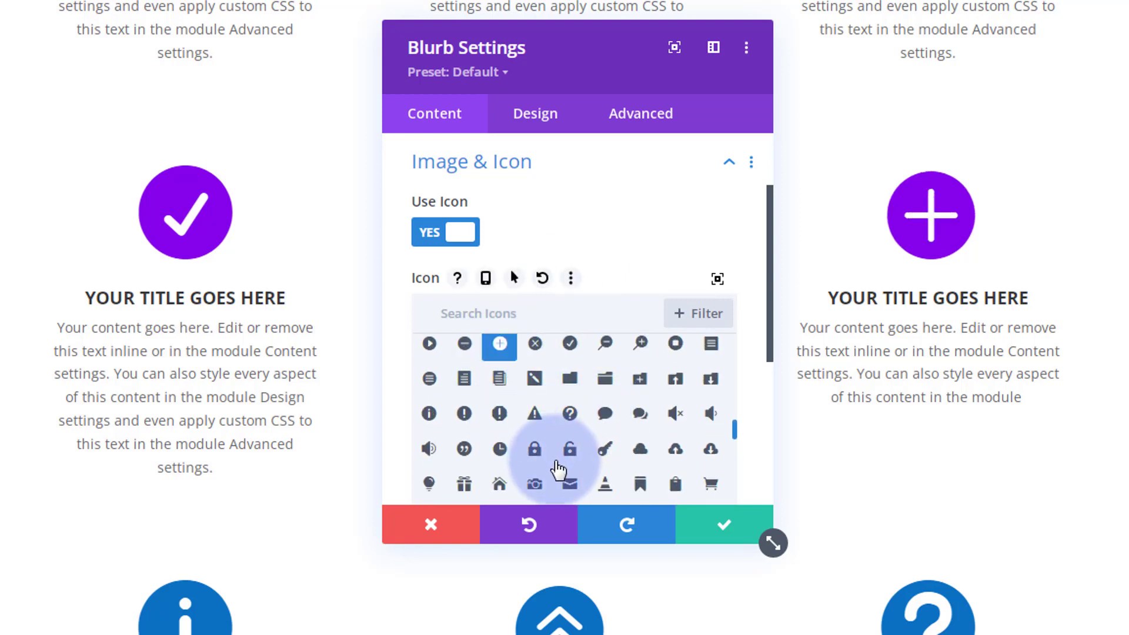
left_click(724, 527)
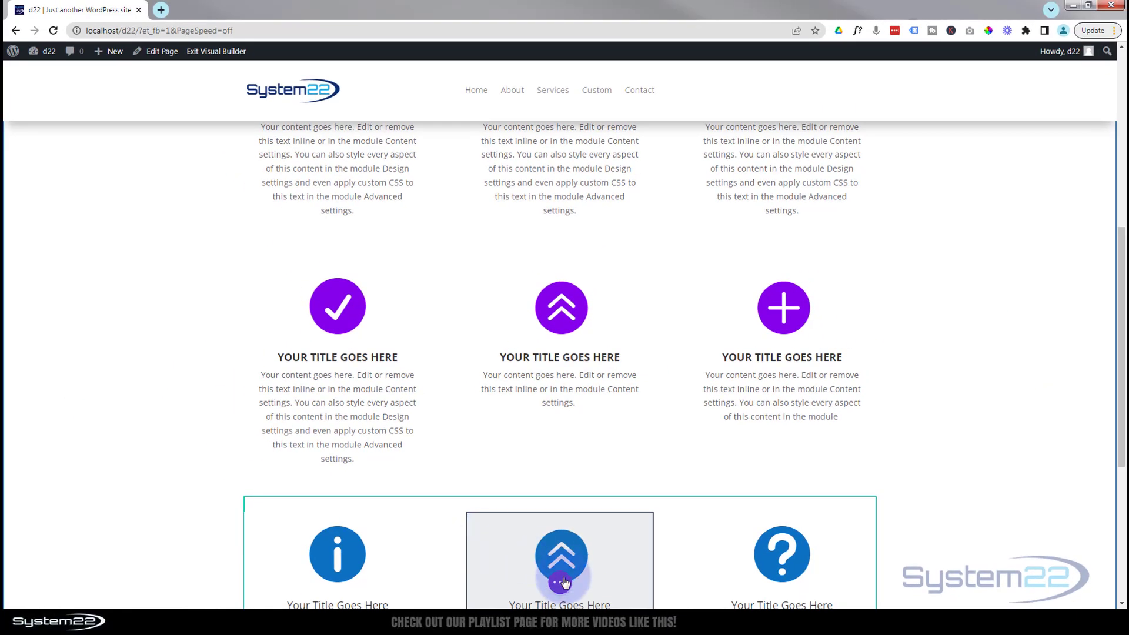
Step: Save the page and exit the Visual Builder to view the purple blurb row on the live page
left_click(562, 582)
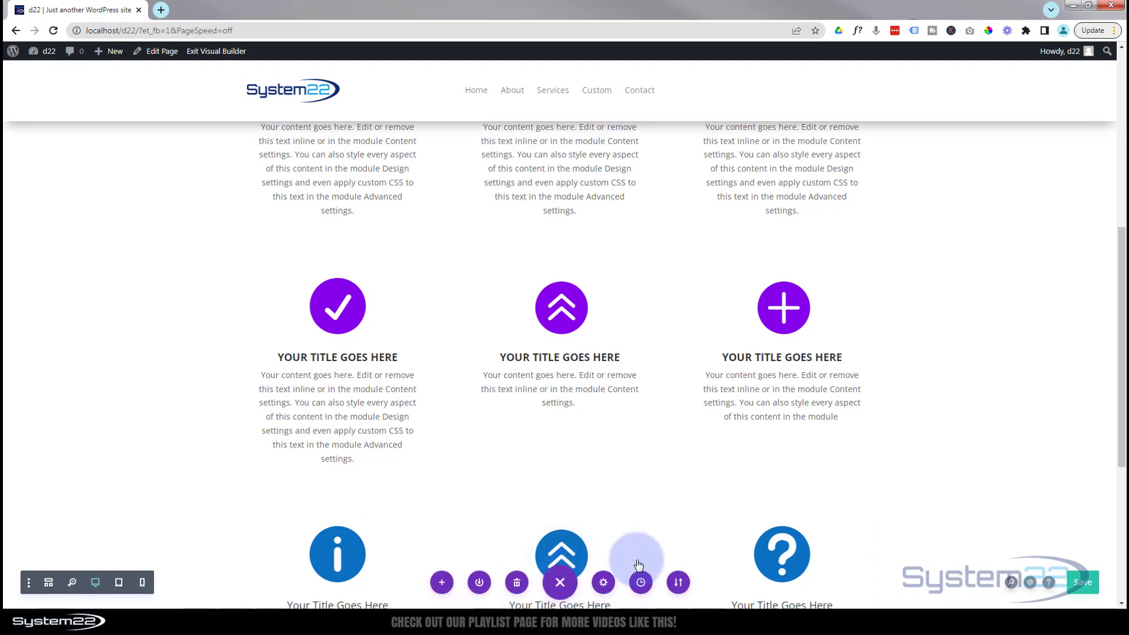
left_click(1086, 585)
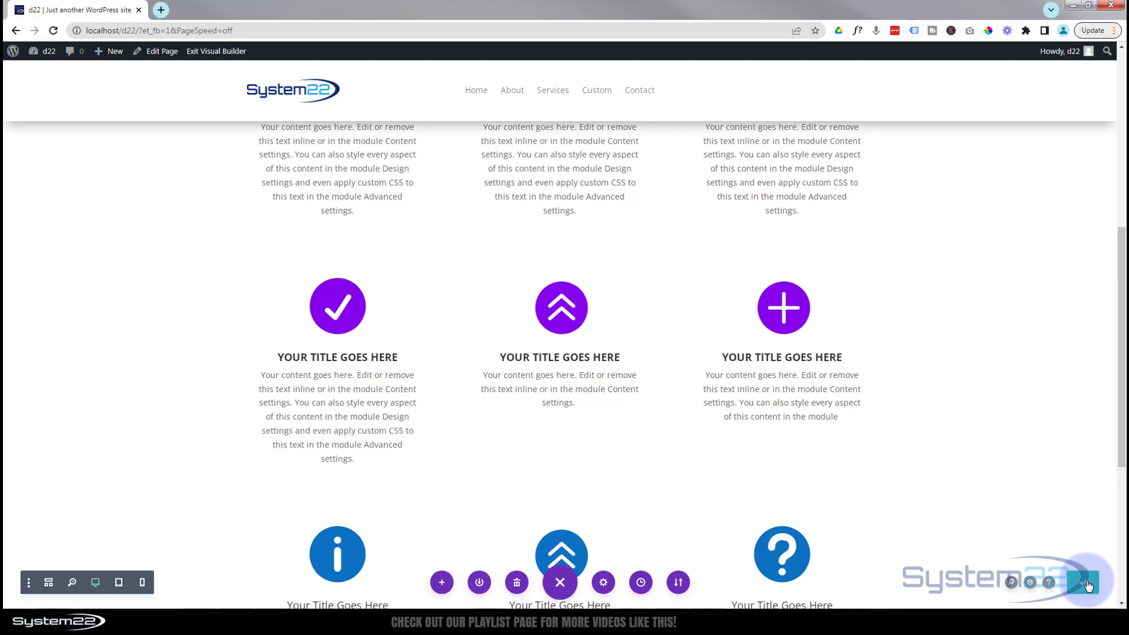
left_click(206, 52)
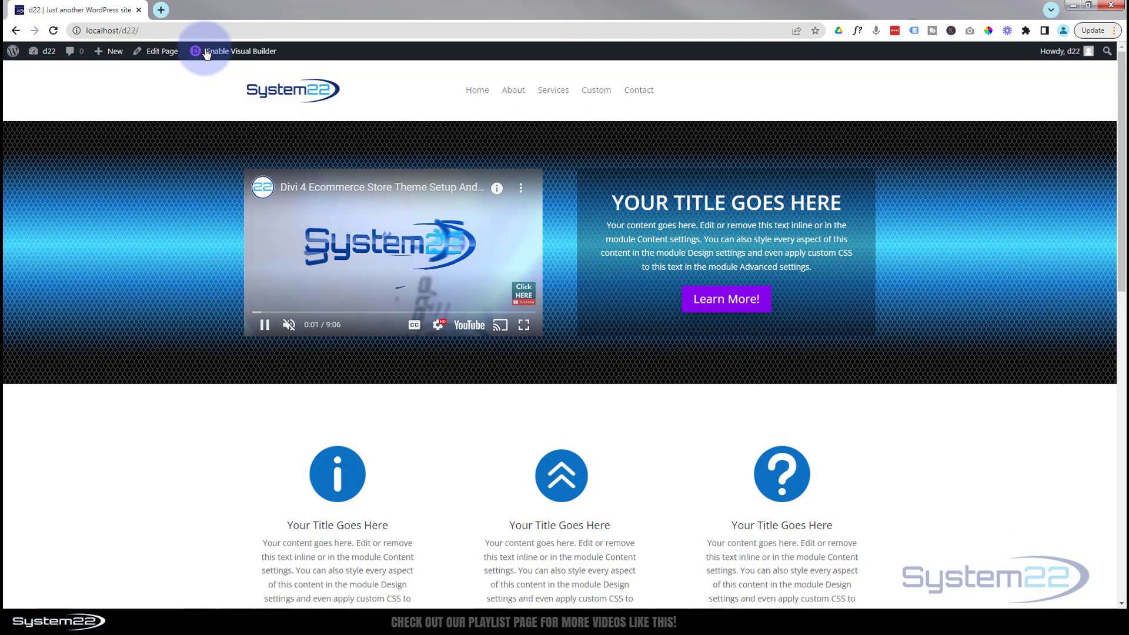
scroll(186, 115, "down", 4)
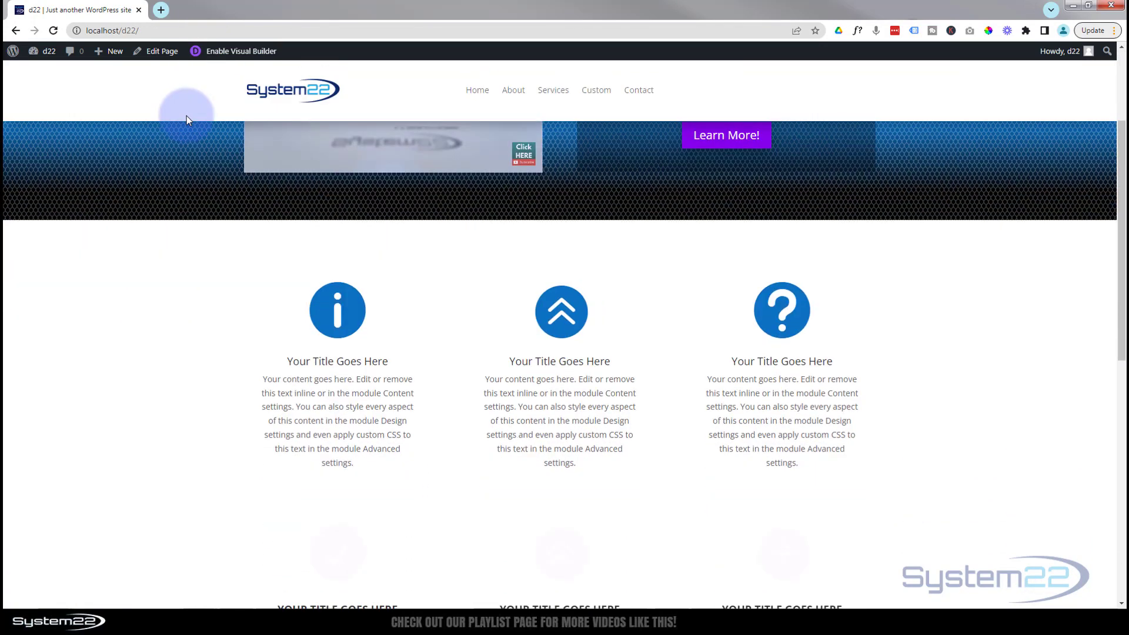
scroll(186, 116, "down", 5)
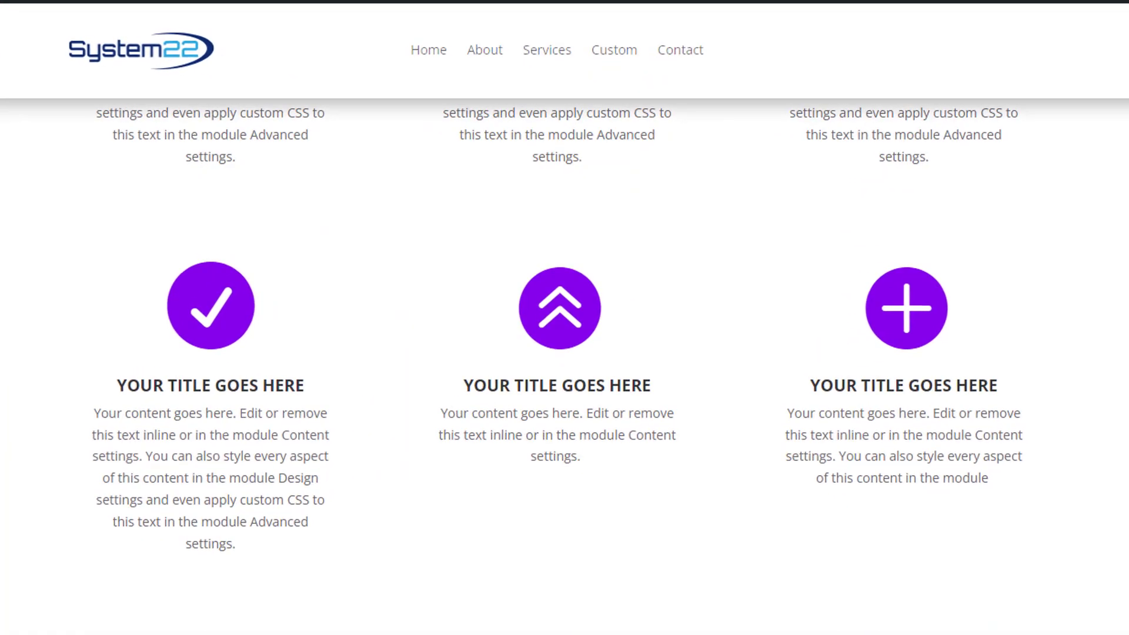
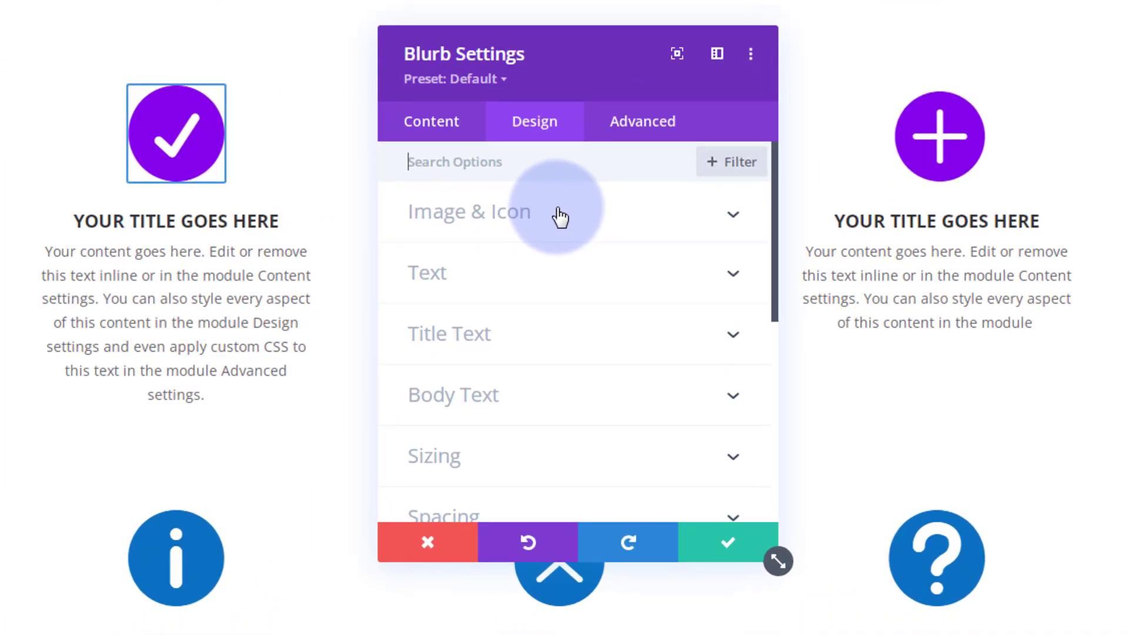
Step: Add a hover-only transform that scales the checkmark blurb to 115% in both directions and save the blurb settings
scroll(559, 291, "down", 5)
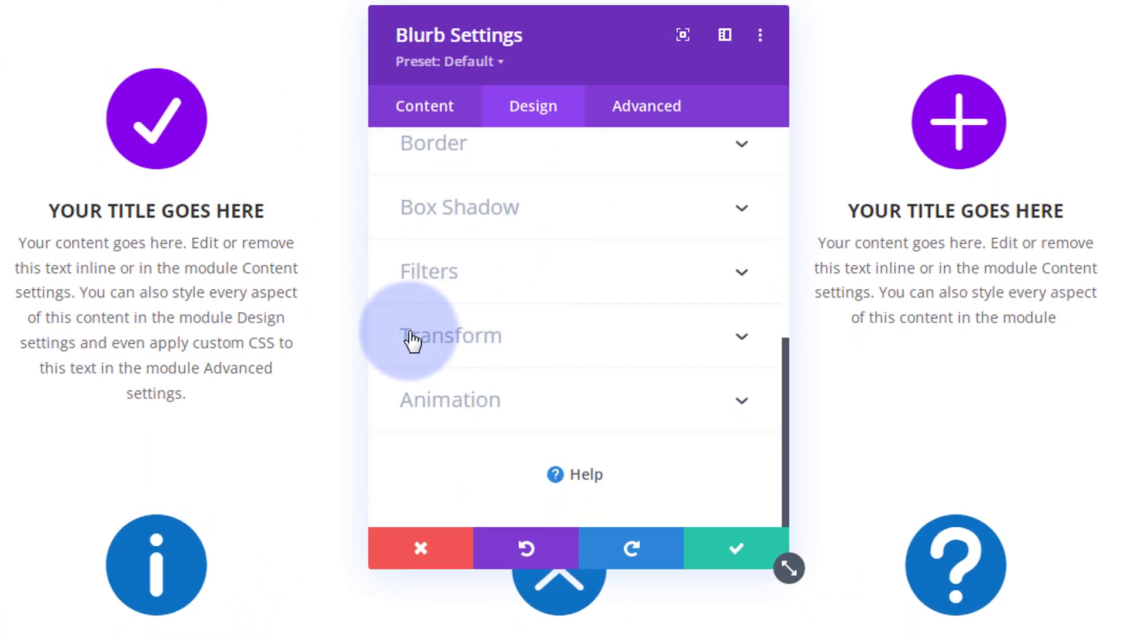
left_click(596, 345)
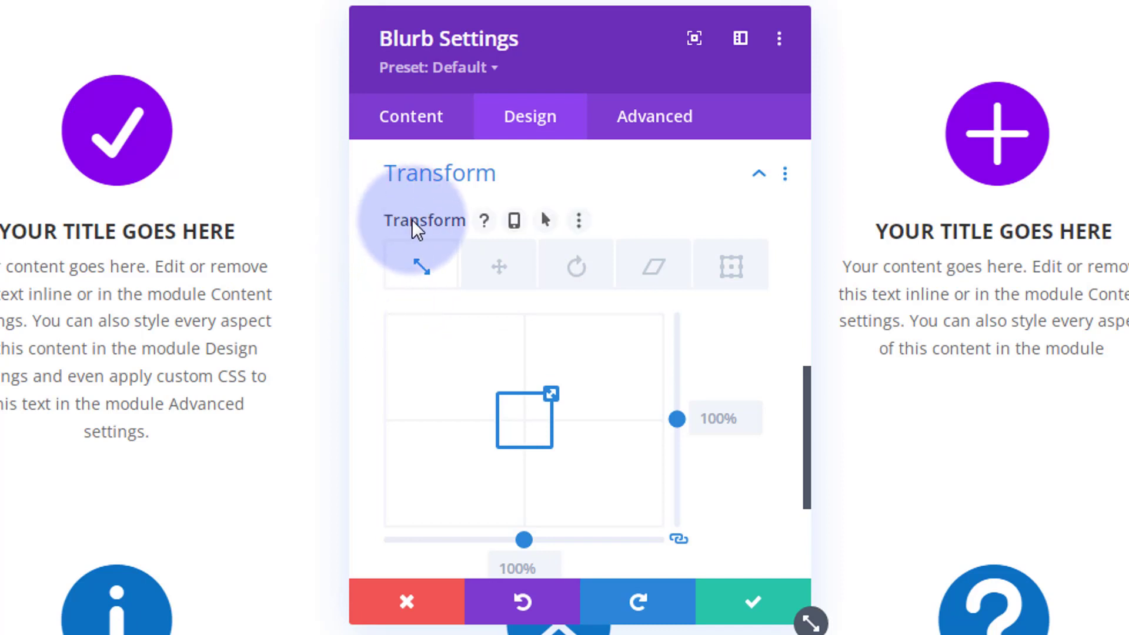
left_click(554, 222)
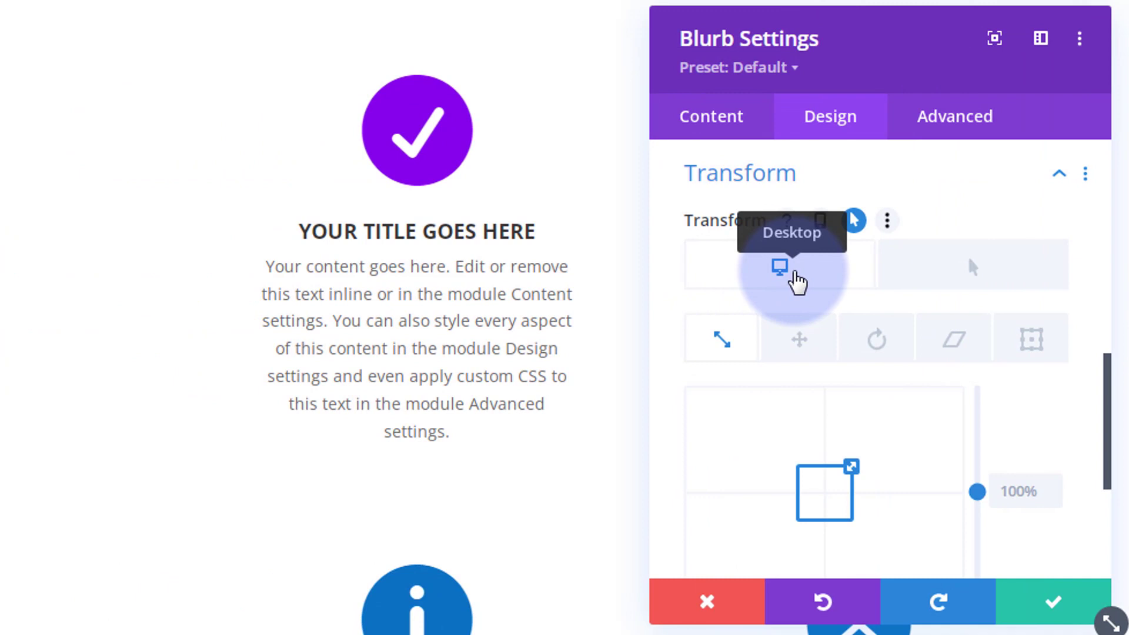
left_click(958, 286)
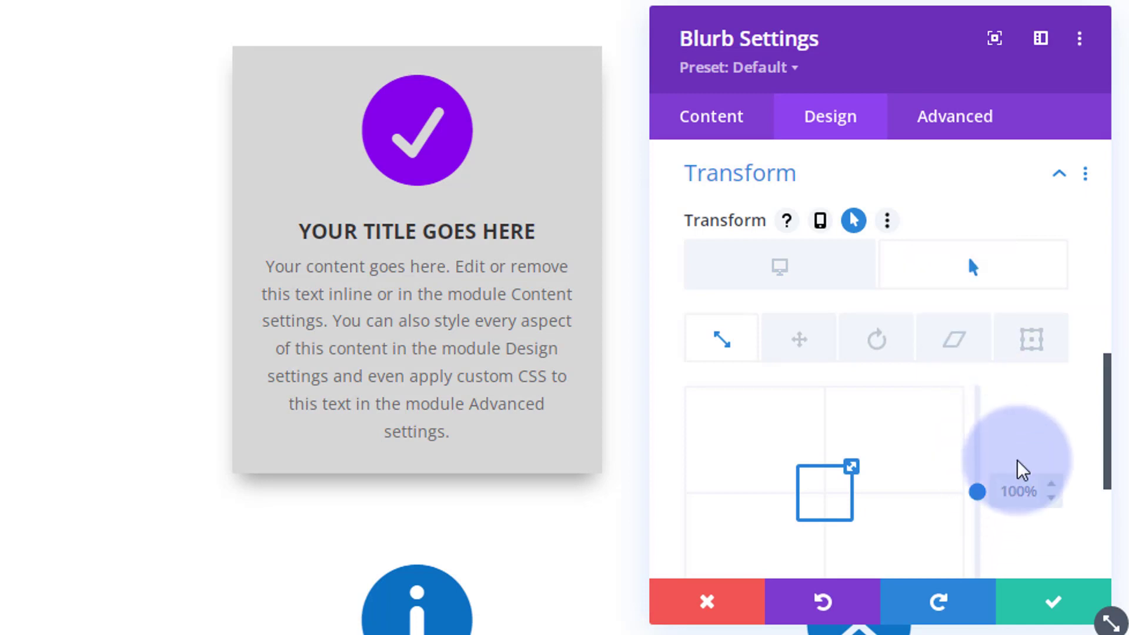
scroll(1021, 446, "down", 2)
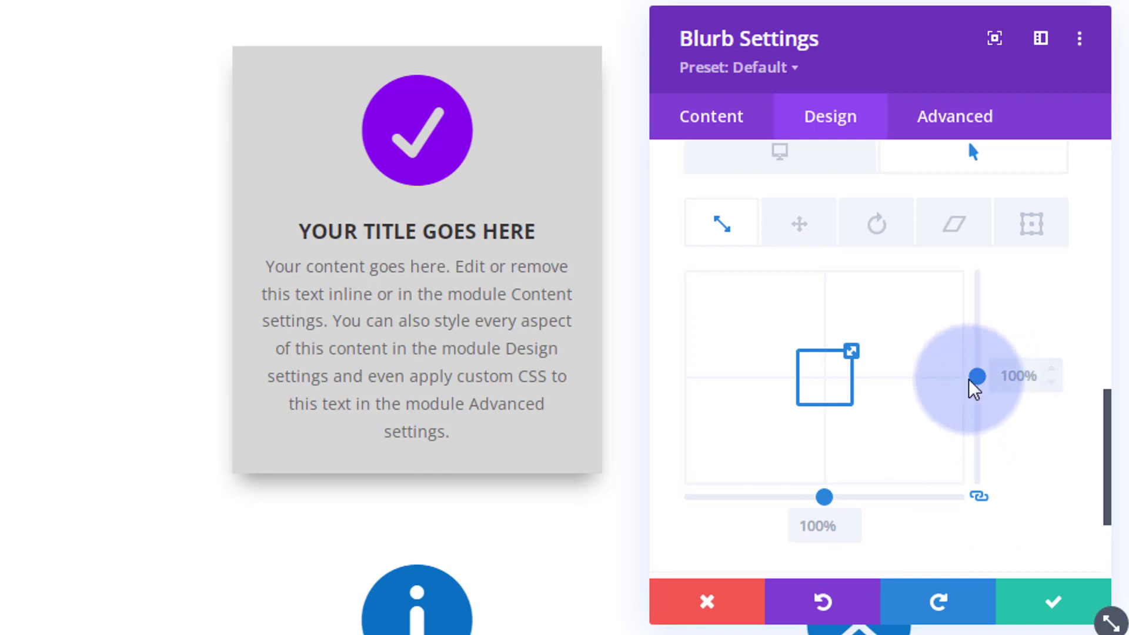
mouse_move(975, 376)
left_mouse_down()
mouse_move(977, 363)
mouse_move(977, 373)
left_mouse_up()
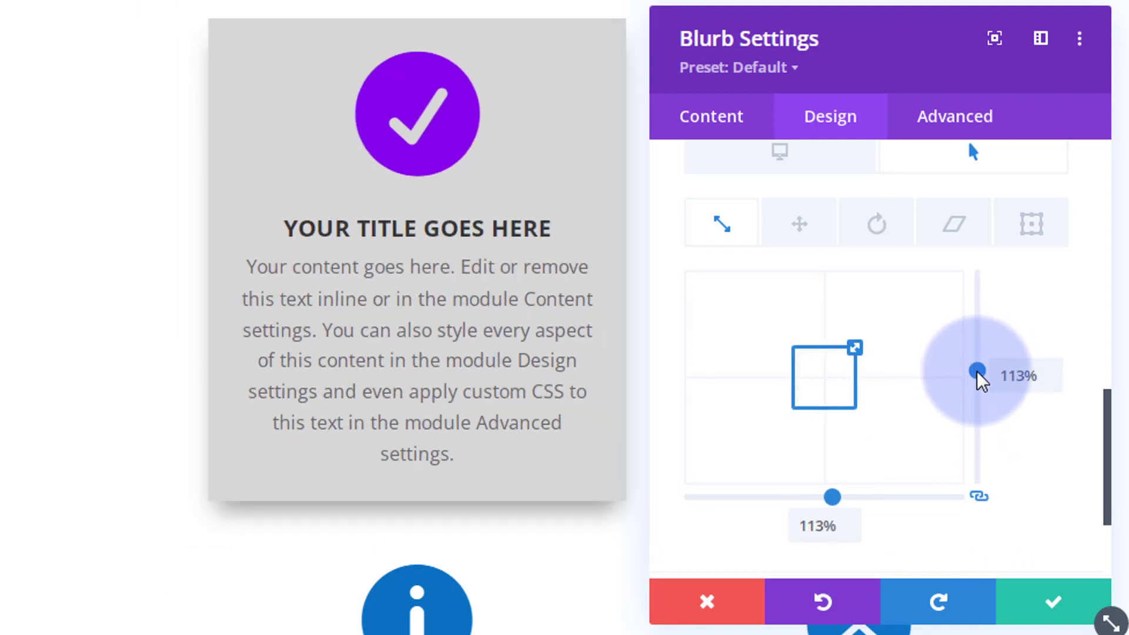
left_click(1053, 372)
left_click(1052, 371)
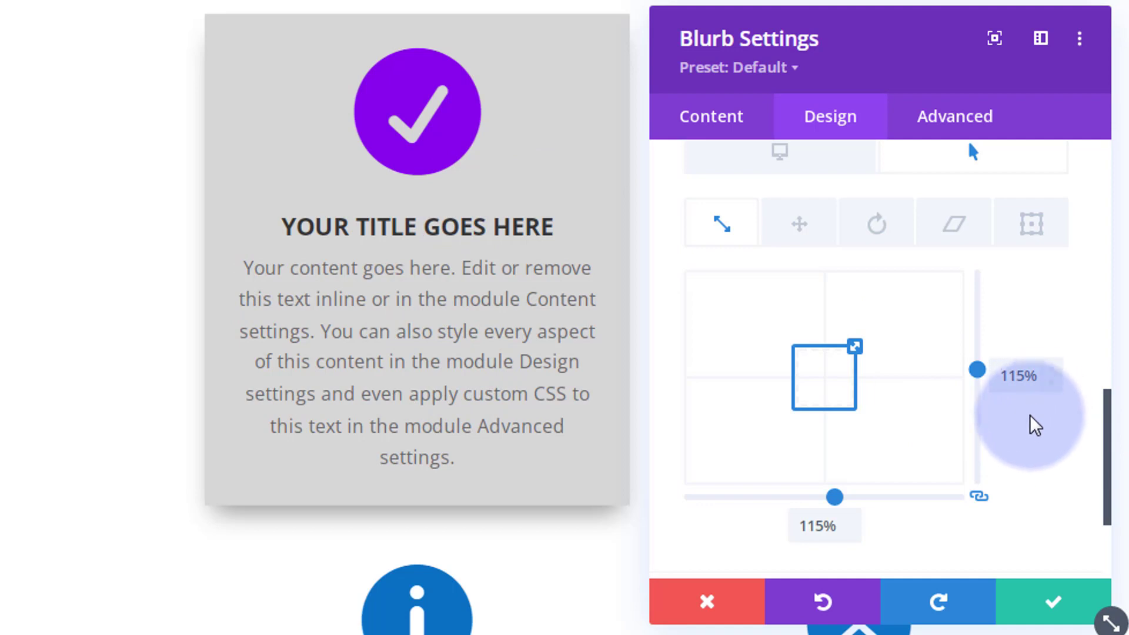
left_click(1054, 612)
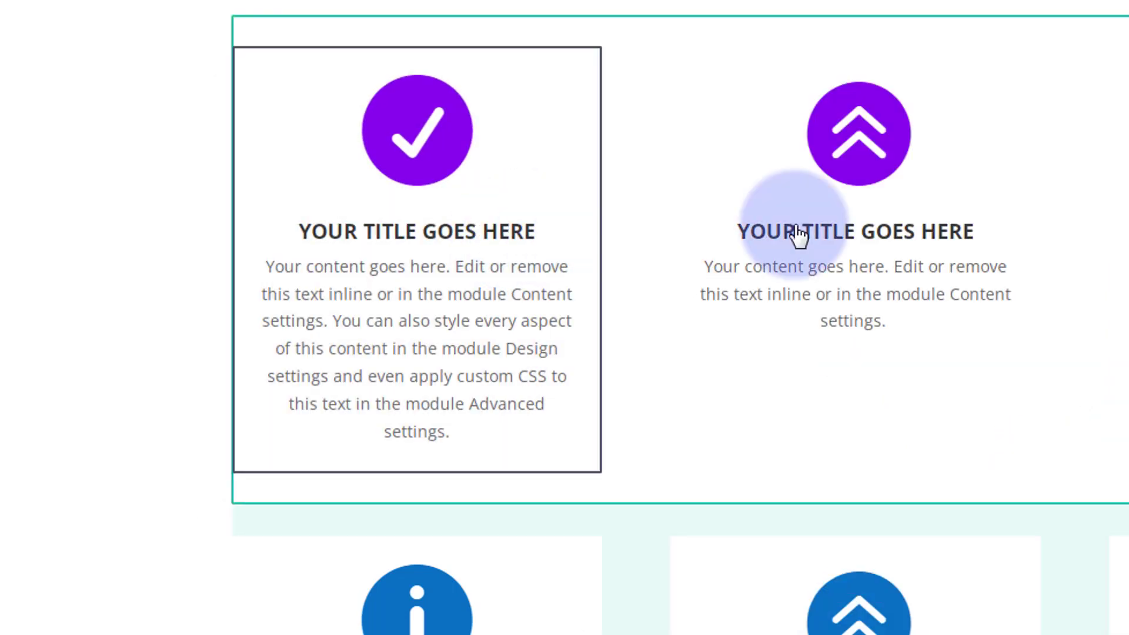
Step: Extend the checkmark blurb's styles to all blurbs throughout this row
right_click(497, 170)
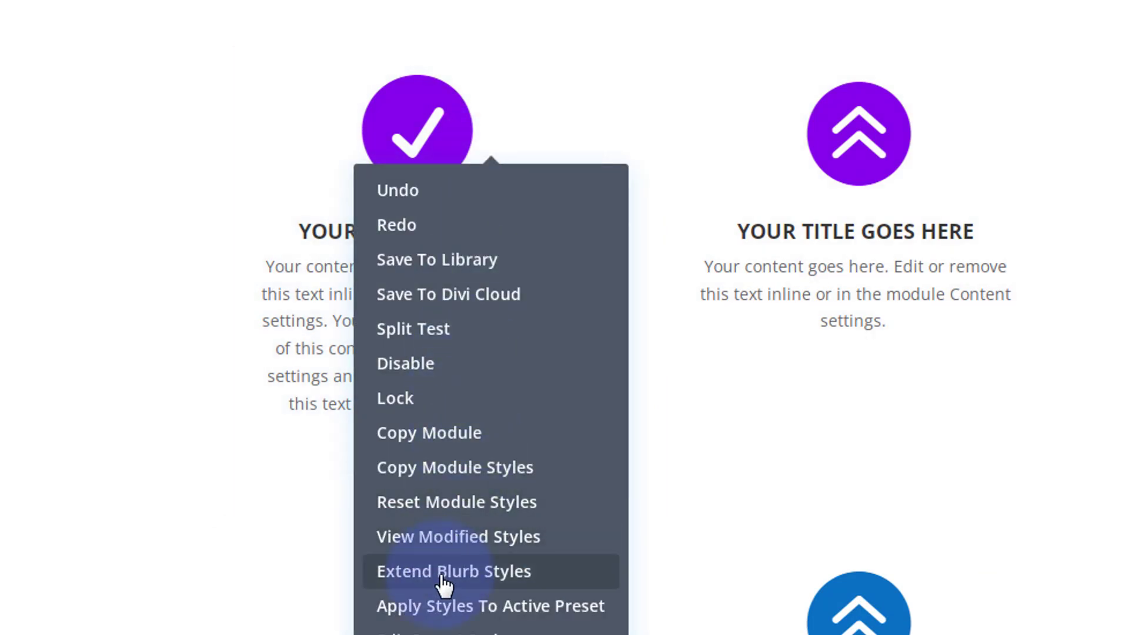
left_click(444, 585)
left_click(913, 219)
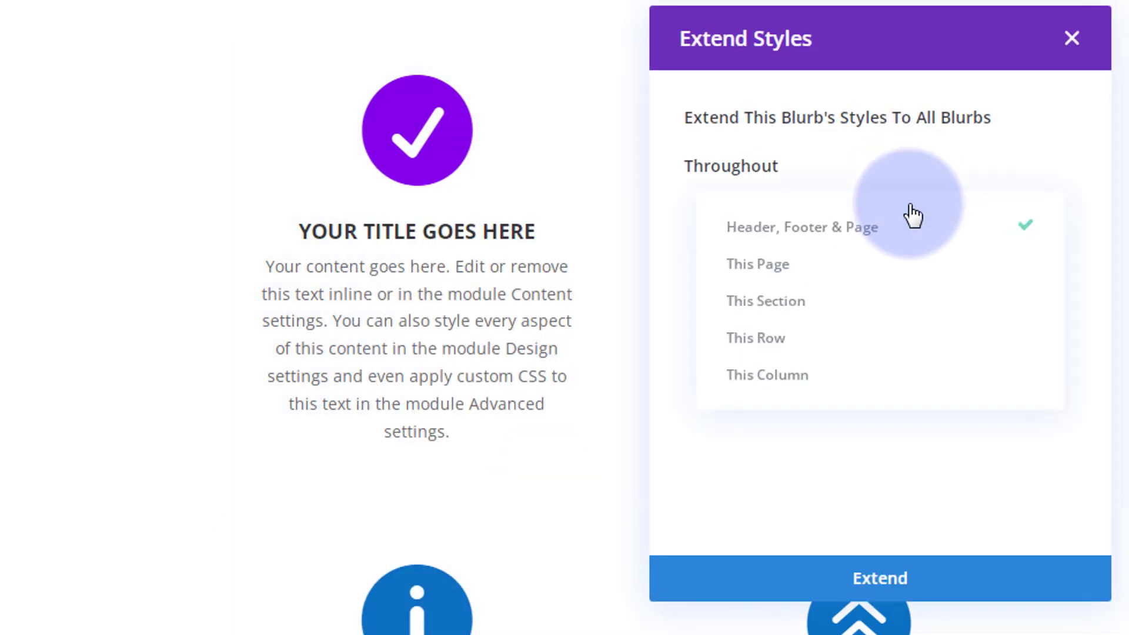
left_click(798, 350)
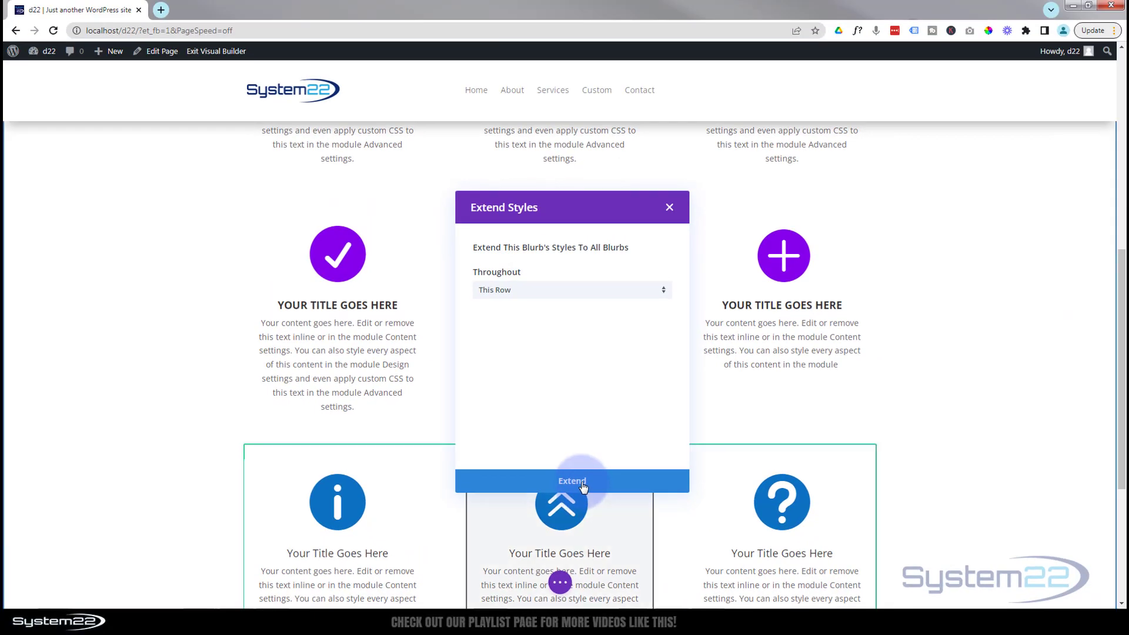
left_click(582, 483)
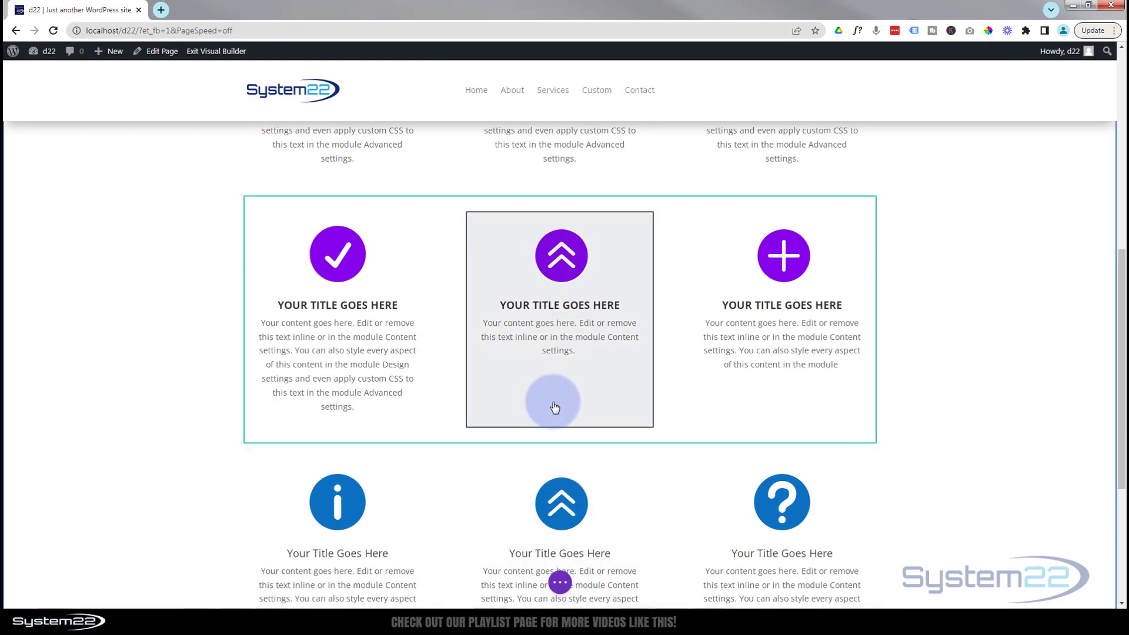
Step: Save the page, exit the Visual Builder and go to the purple blurb row on the live page
left_click(560, 584)
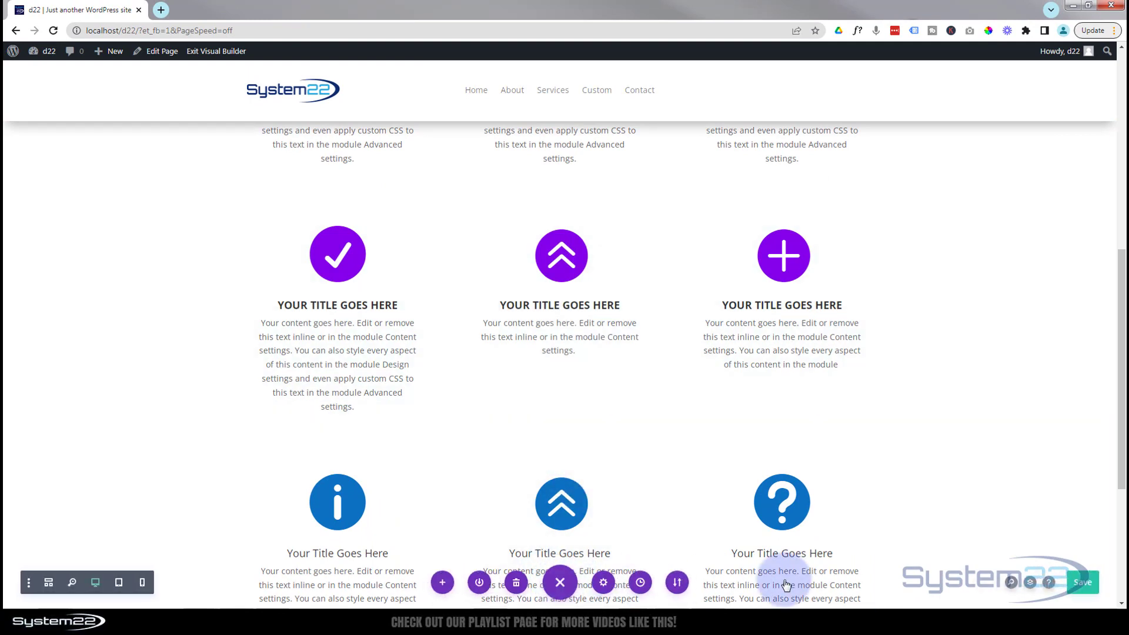
left_click(1082, 586)
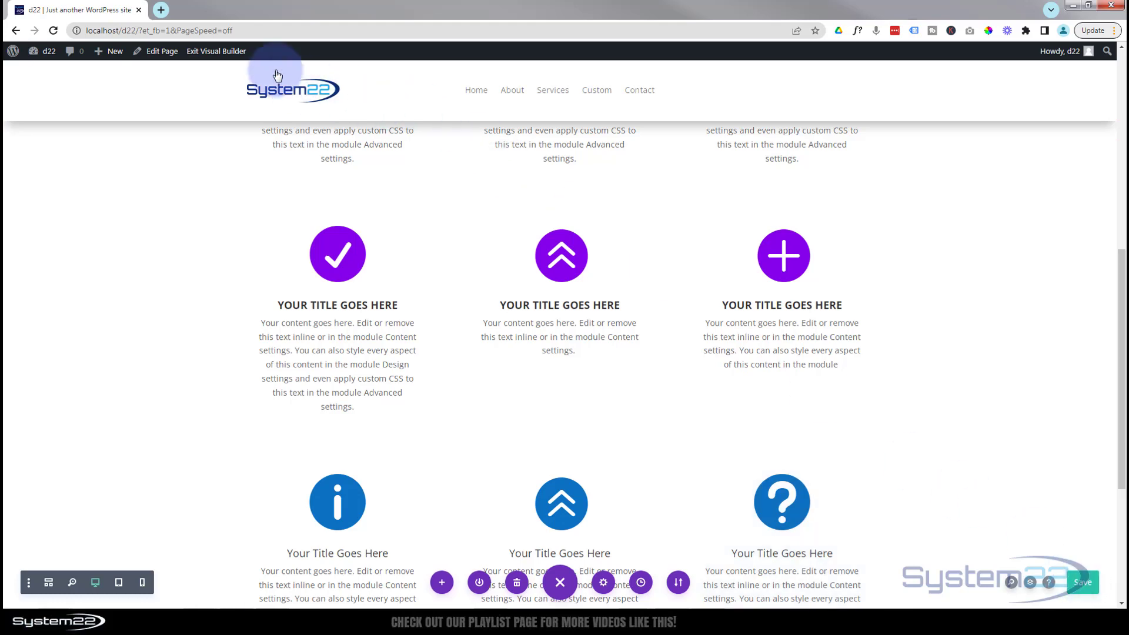
left_click(233, 51)
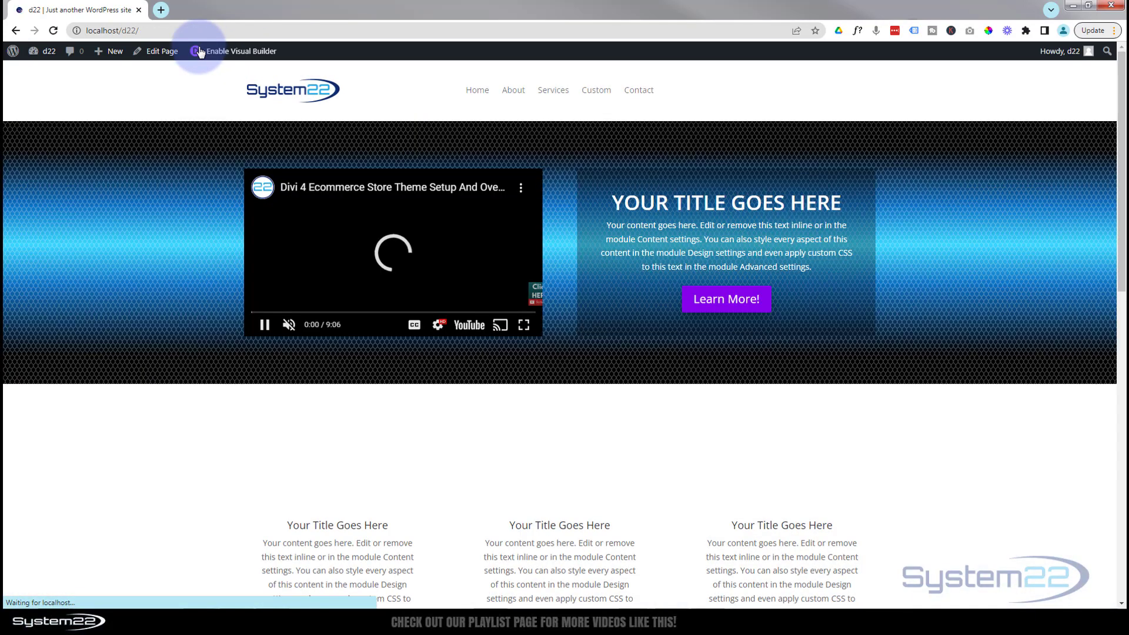
scroll(180, 150, "down", 8)
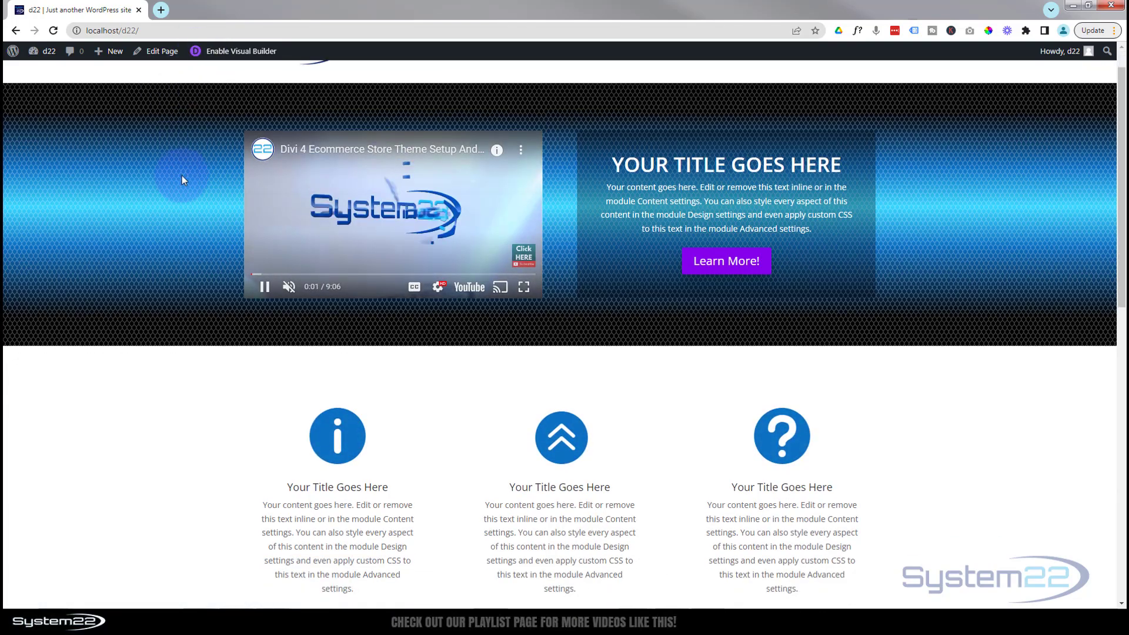